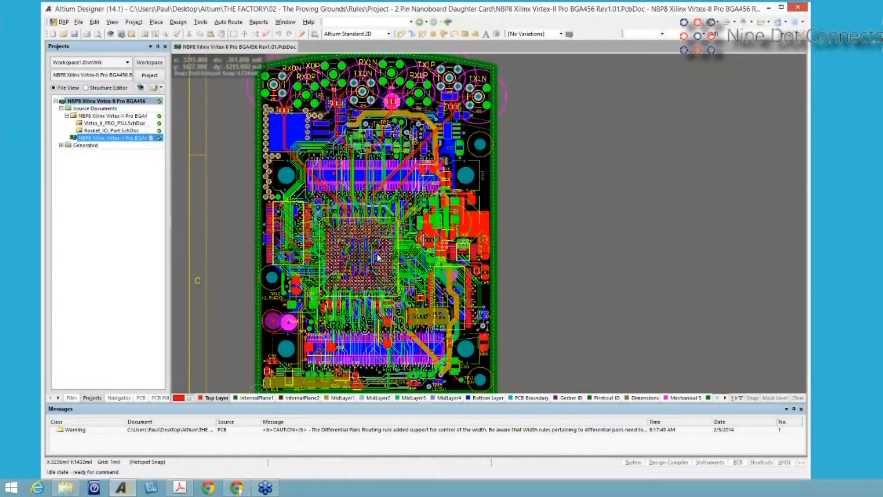
- Turn on the heads-up display over the board layout
{"action": "scroll", "coordinate": [378, 258], "scroll_direction": "down", "scroll_amount": 1}
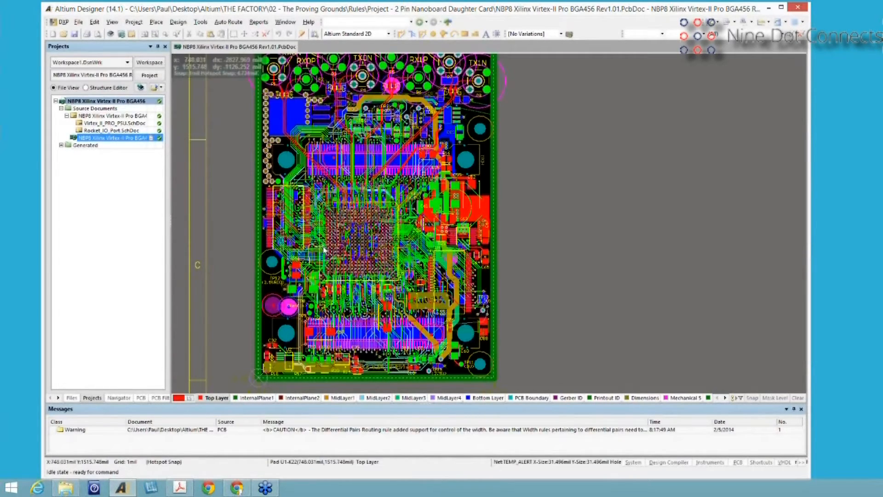
{"action": "mouse_move", "coordinate": [324, 250]}
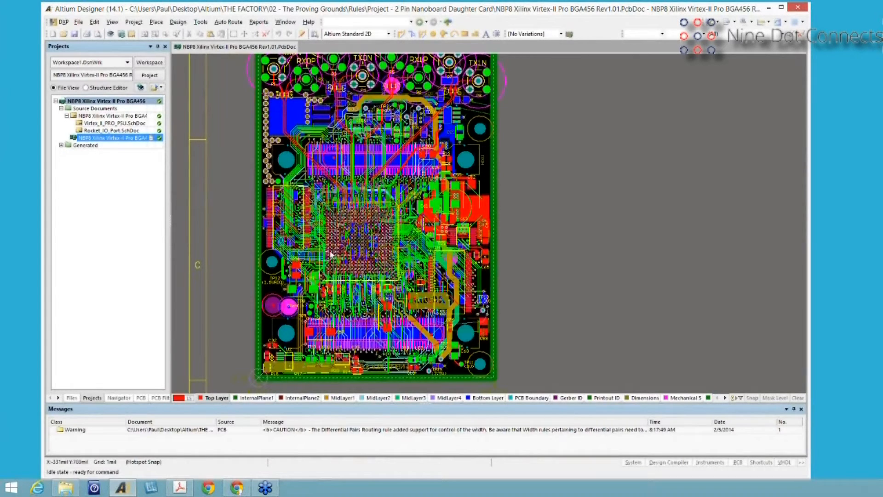
{"action": "key", "text": "shift+h"}
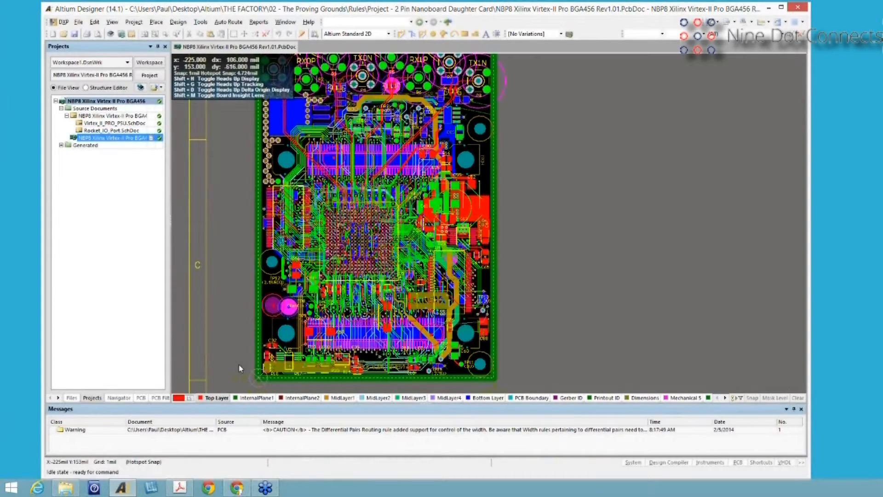
- Hide the Bottom Overlay silkscreen layer in the board's view configuration
{"action": "key", "text": "Page_Up"}
{"action": "key", "text": "Page_Up"}
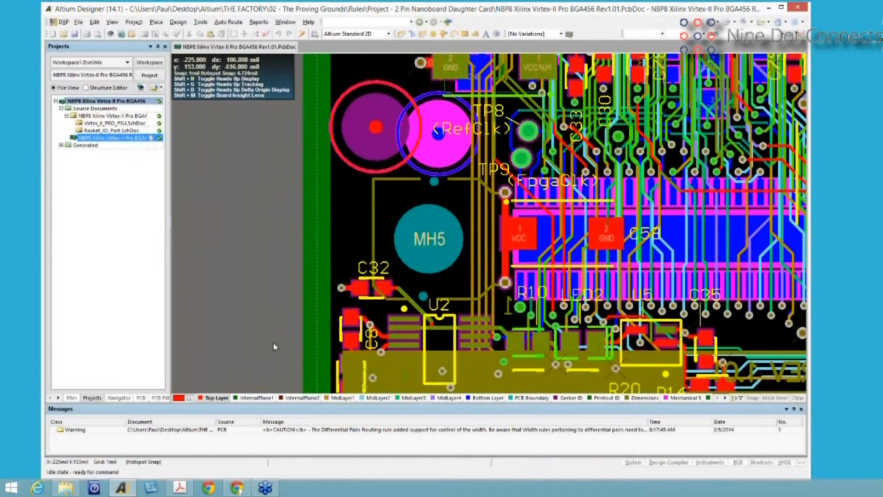
{"action": "right_click_drag", "start_coordinate": [273, 343], "coordinate": [282, 242]}
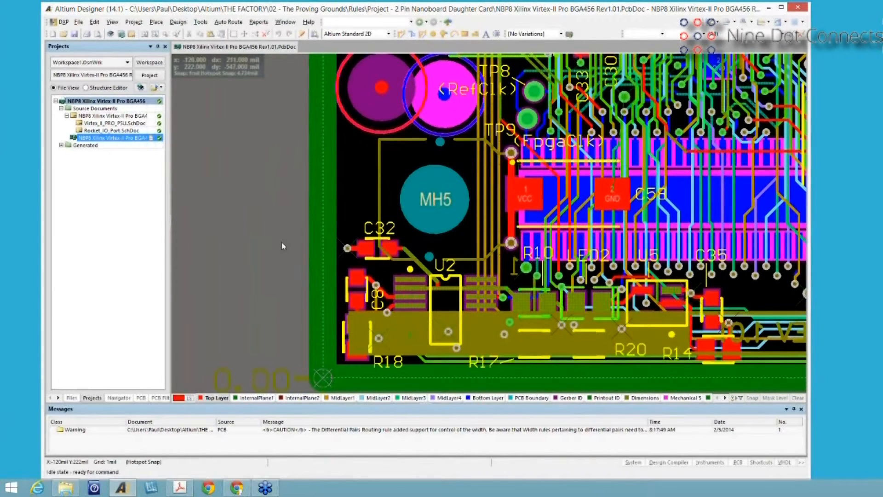
{"action": "right_click_drag", "start_coordinate": [287, 322], "coordinate": [280, 234]}
{"action": "key", "text": "l"}
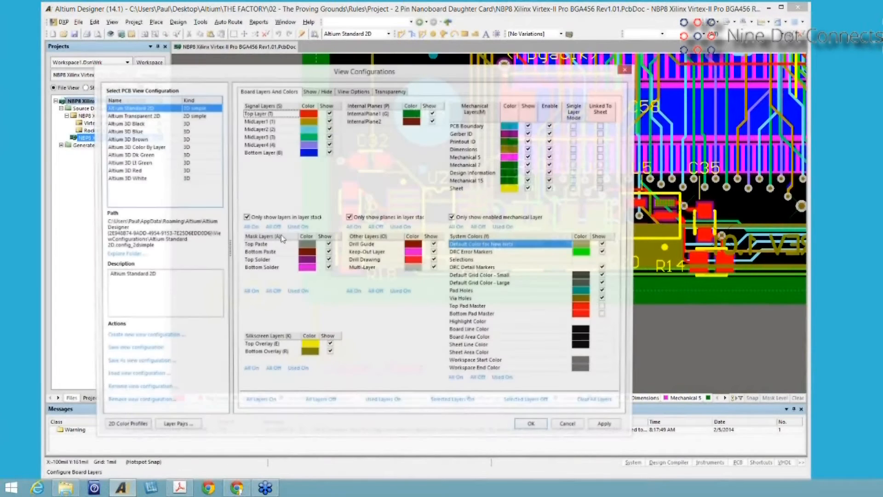
{"action": "left_click", "coordinate": [330, 351]}
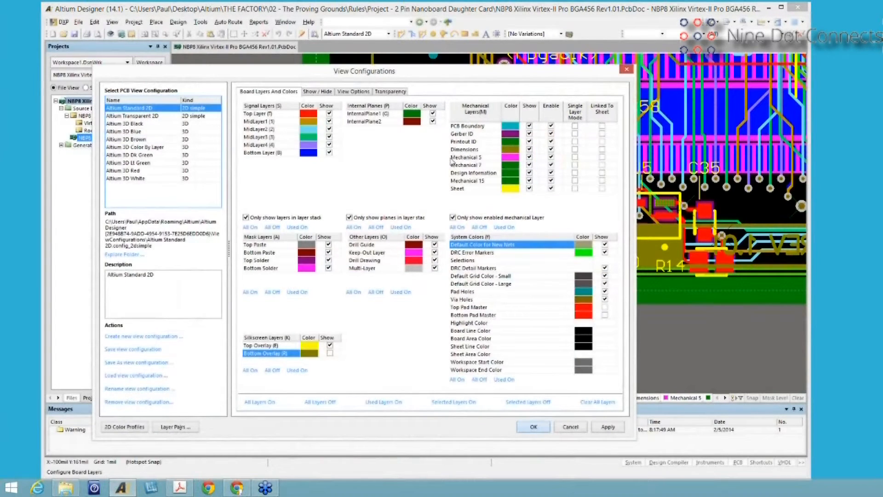
{"action": "key", "text": "Return"}
- Inspect the violation markings around U2 and review the PCB Editor's DRC Violations Display preferences
{"action": "right_click_drag", "start_coordinate": [399, 260], "coordinate": [393, 256]}
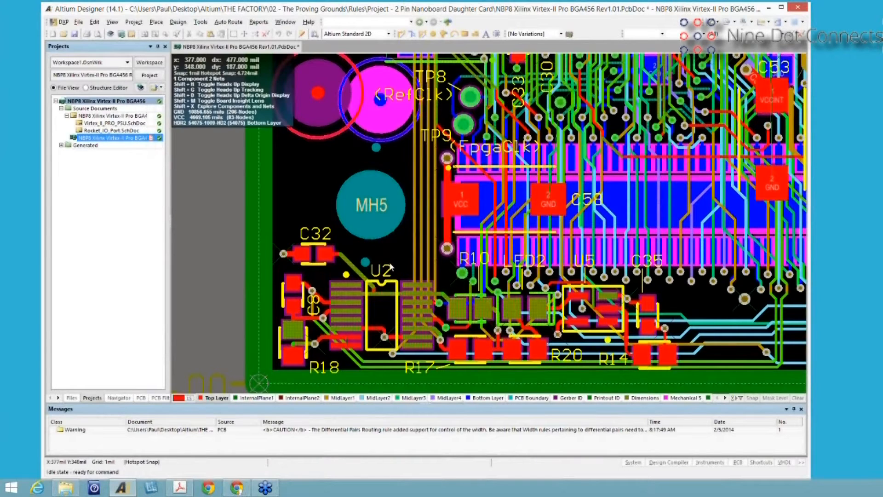
{"action": "scroll", "coordinate": [391, 268], "scroll_direction": "up", "scroll_amount": 3, "text": "ctrl"}
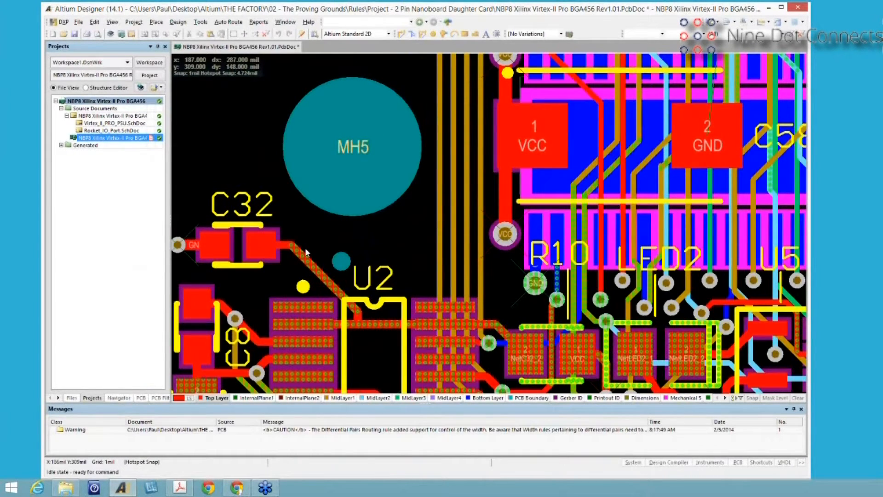
{"action": "right_click_drag", "start_coordinate": [284, 374], "coordinate": [306, 306]}
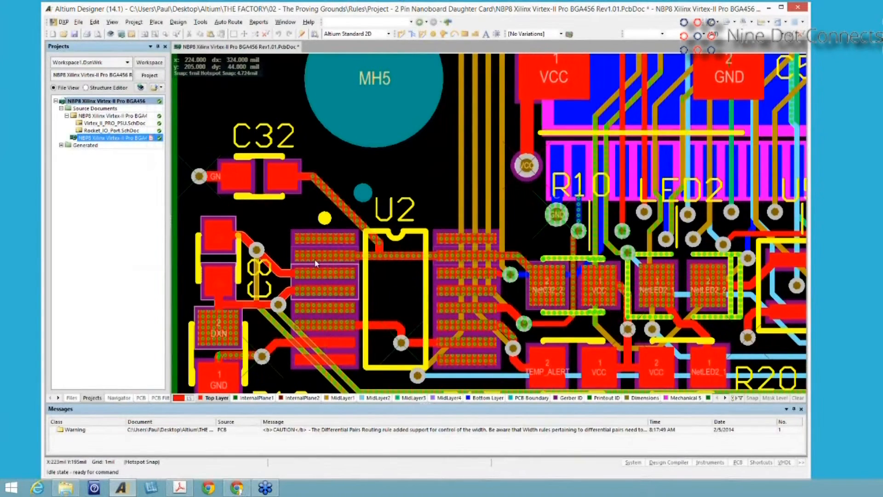
{"action": "mouse_move", "coordinate": [316, 263]}
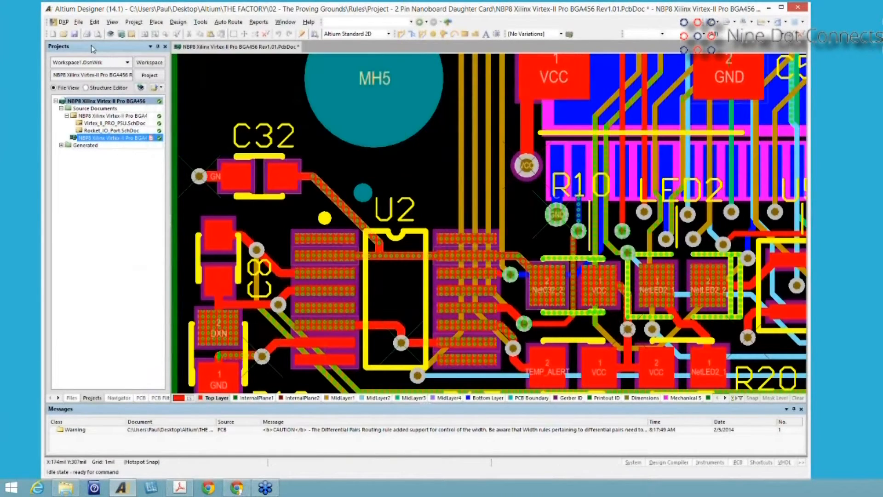
{"action": "left_click", "coordinate": [62, 21]}
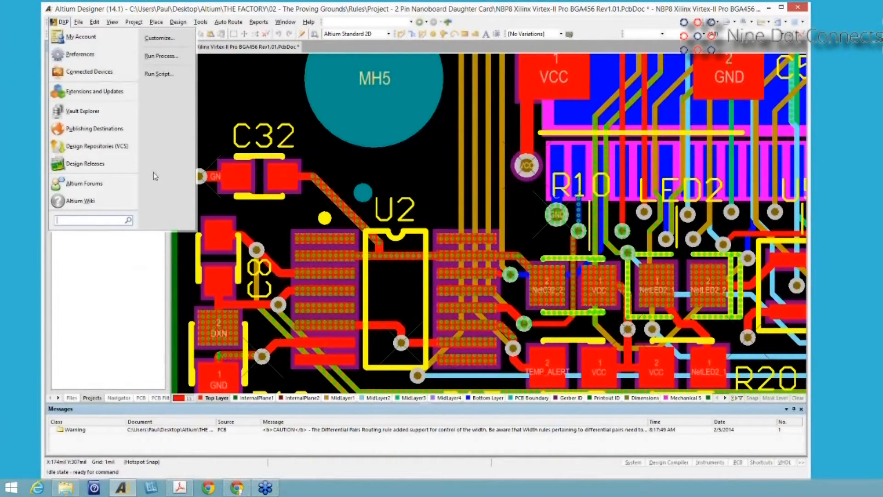
{"action": "key", "text": "p"}
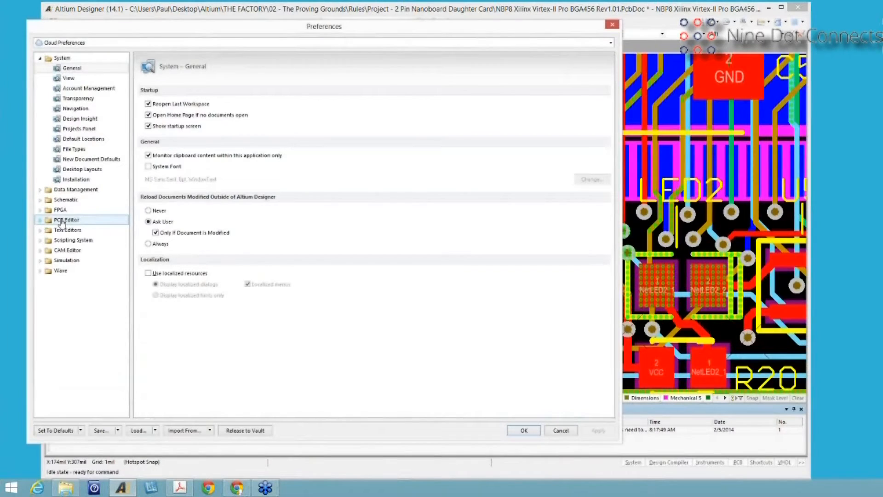
{"action": "left_click", "coordinate": [61, 221]}
{"action": "left_click", "coordinate": [83, 171]}
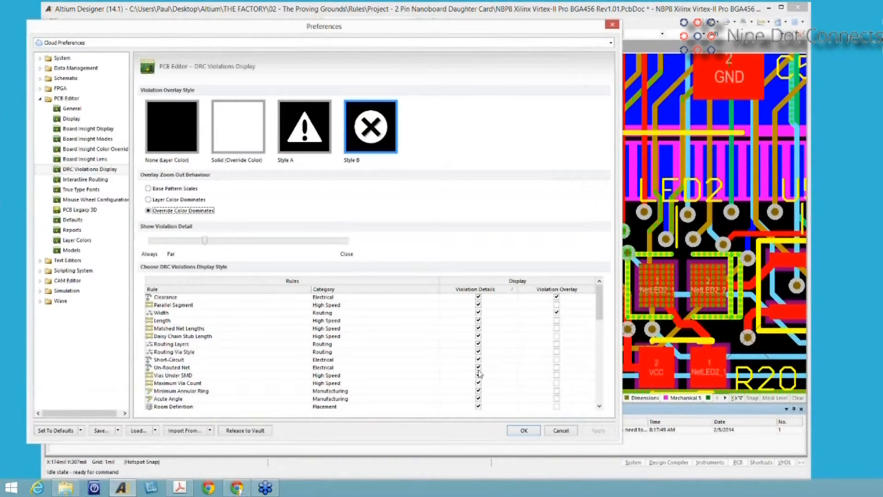
{"action": "left_click", "coordinate": [559, 430]}
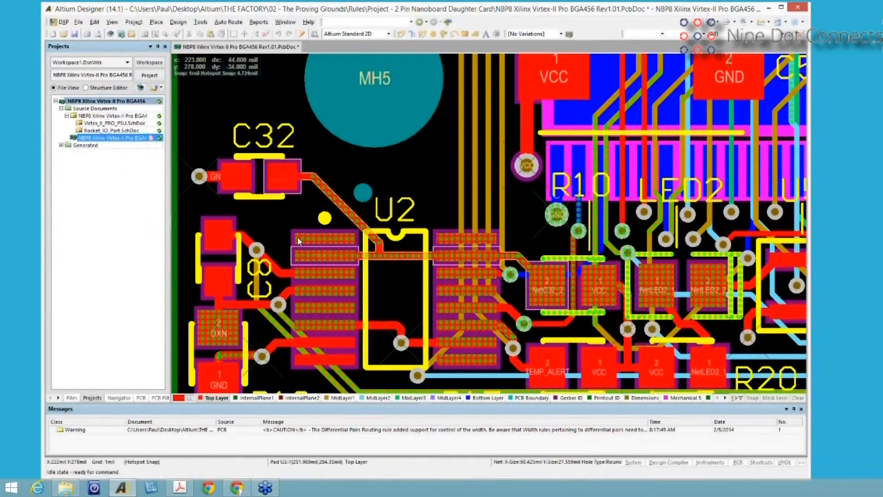
- View the details of the clearance violation between pad 1 of U2 and the nearby top-layer track
{"action": "mouse_move", "coordinate": [297, 236]}
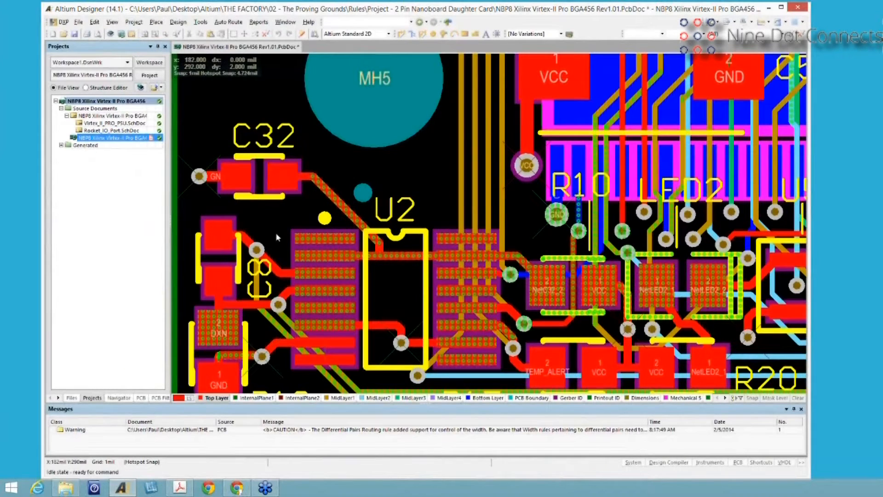
{"action": "scroll", "coordinate": [275, 233], "scroll_direction": "up", "scroll_amount": 3, "text": "ctrl"}
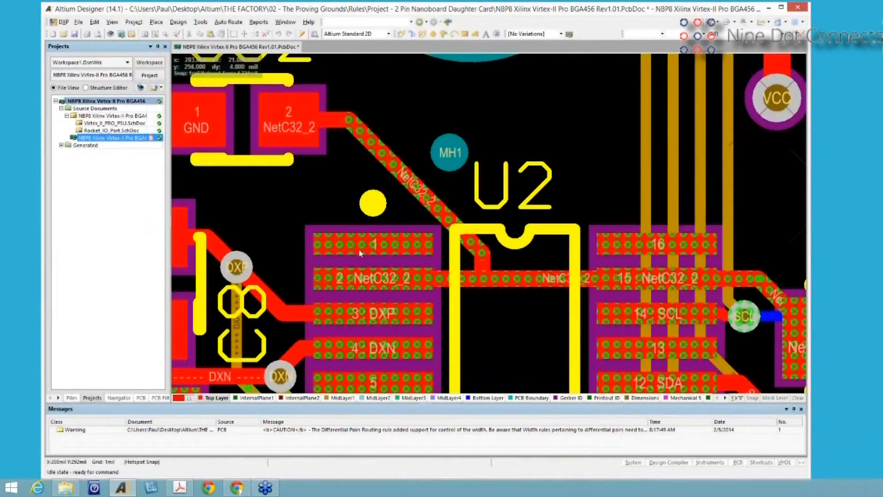
{"action": "mouse_move", "coordinate": [360, 250]}
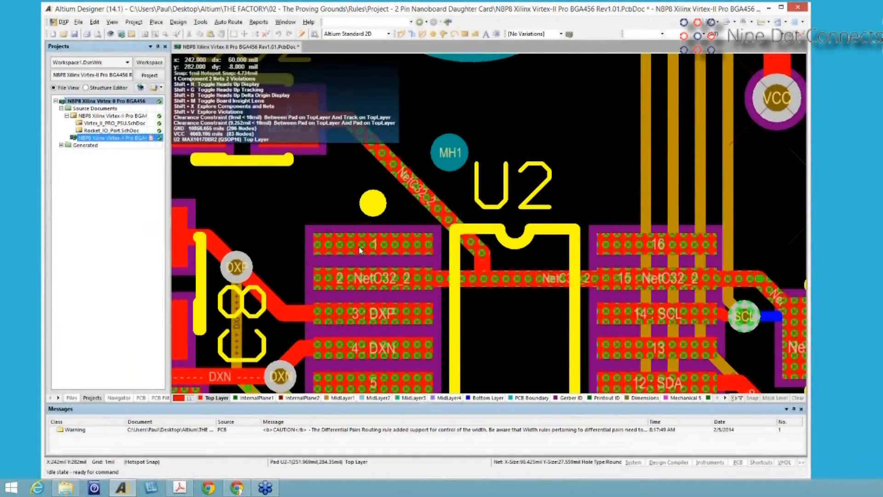
{"action": "right_click", "coordinate": [360, 249]}
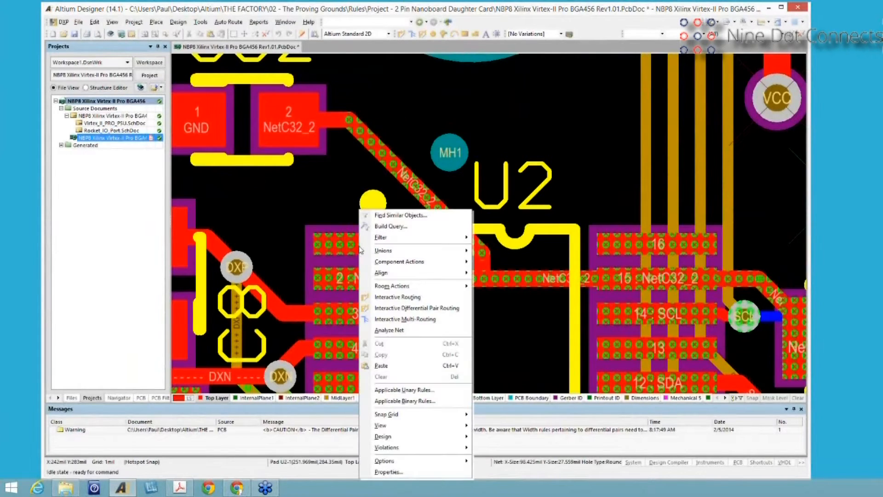
{"action": "mouse_move", "coordinate": [376, 449]}
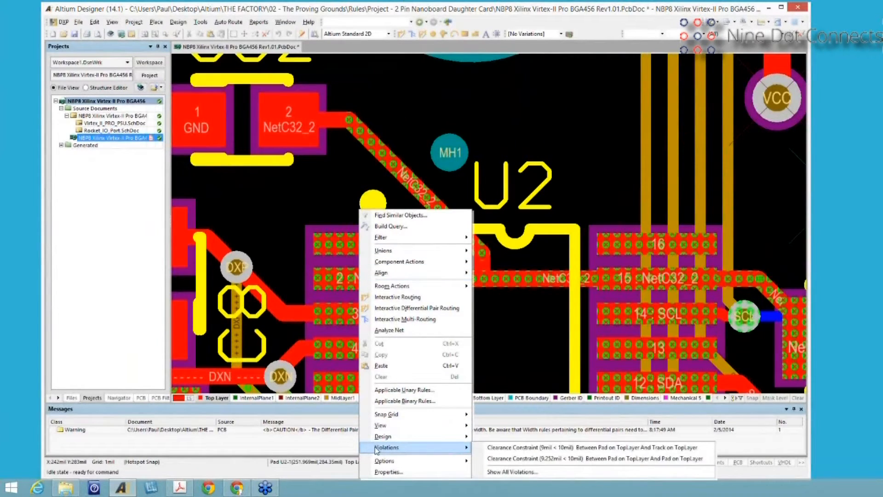
{"action": "left_click", "coordinate": [518, 450]}
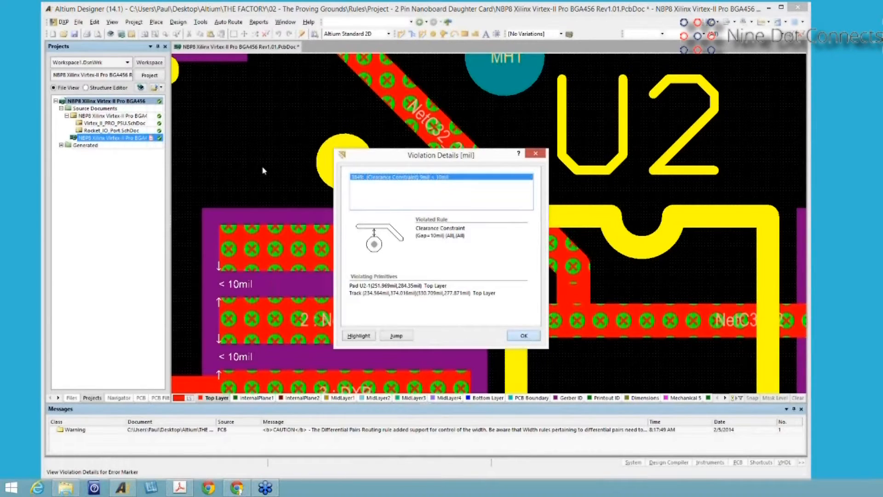
{"action": "key", "text": "Return"}
{"action": "left_click", "coordinate": [189, 224]}
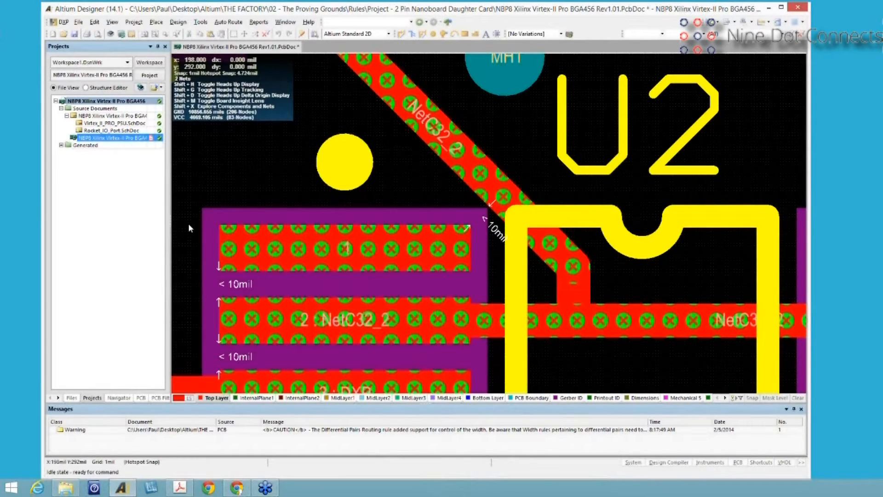
- Review the Find Similar Objects criteria for GND pad 7 of U2 and dismiss them
{"action": "scroll", "coordinate": [189, 225], "scroll_direction": "down", "scroll_amount": 2, "text": "ctrl"}
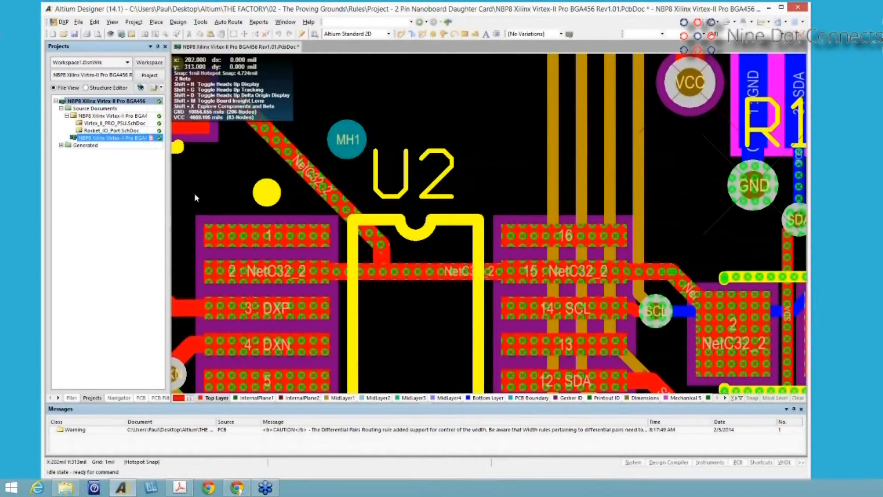
{"action": "scroll", "coordinate": [195, 197], "scroll_direction": "down", "scroll_amount": 2, "text": "ctrl"}
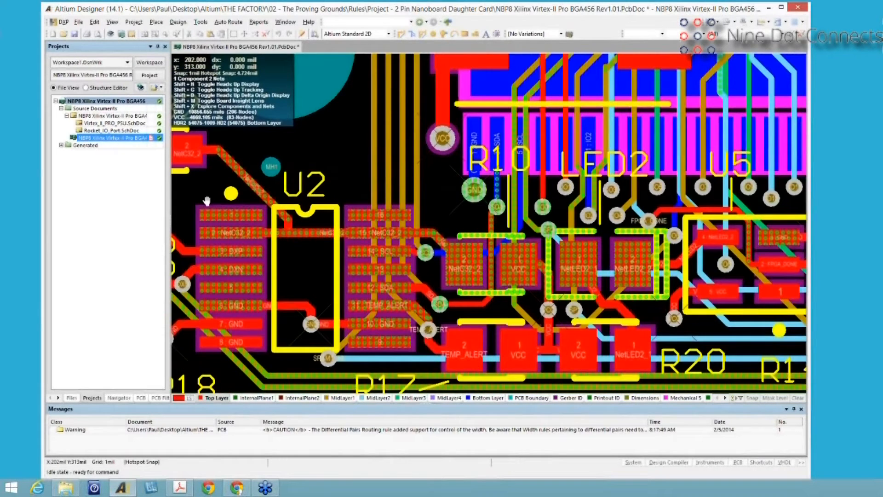
{"action": "right_click_drag", "start_coordinate": [207, 201], "coordinate": [360, 184]}
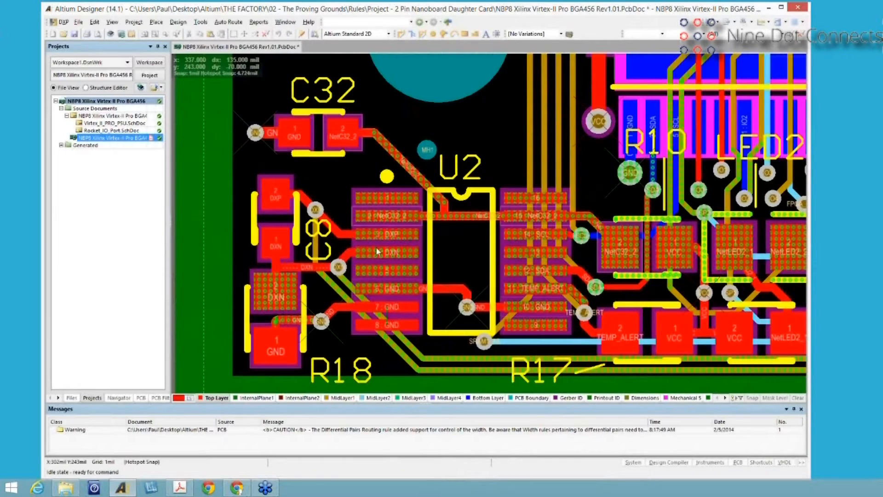
{"action": "mouse_move", "coordinate": [380, 238]}
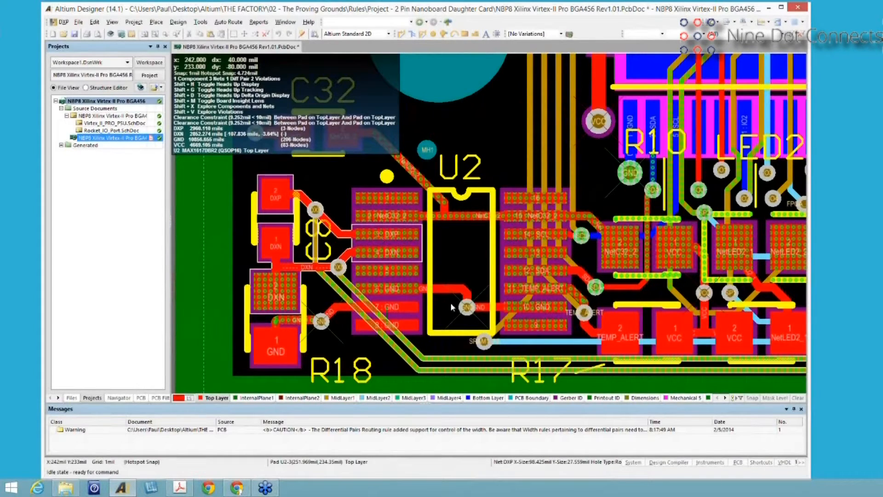
{"action": "left_click", "coordinate": [388, 307]}
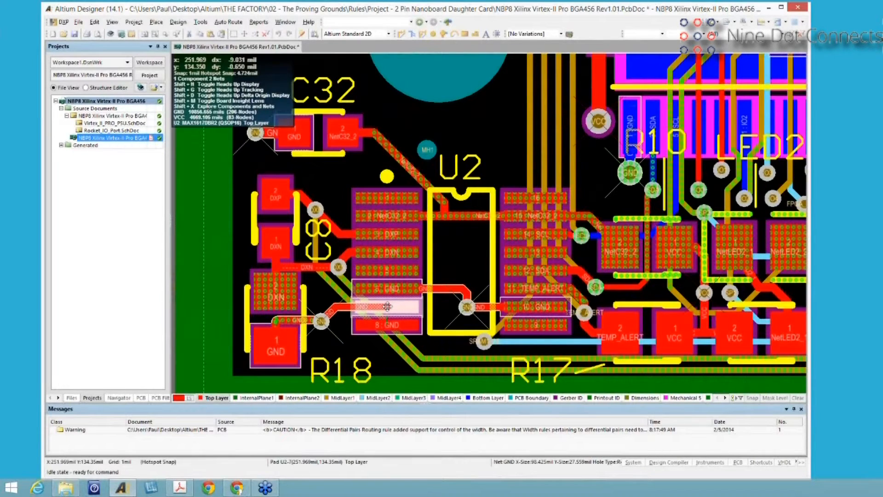
{"action": "right_click", "coordinate": [388, 307]}
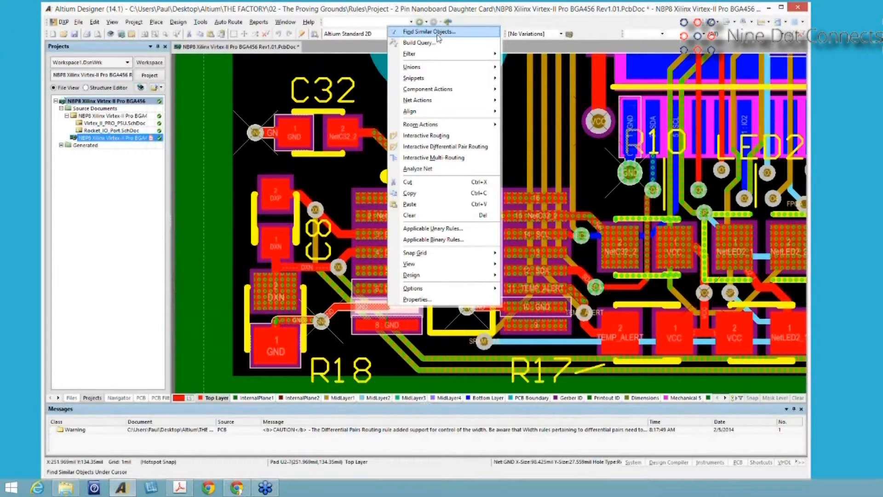
{"action": "left_click", "coordinate": [438, 39]}
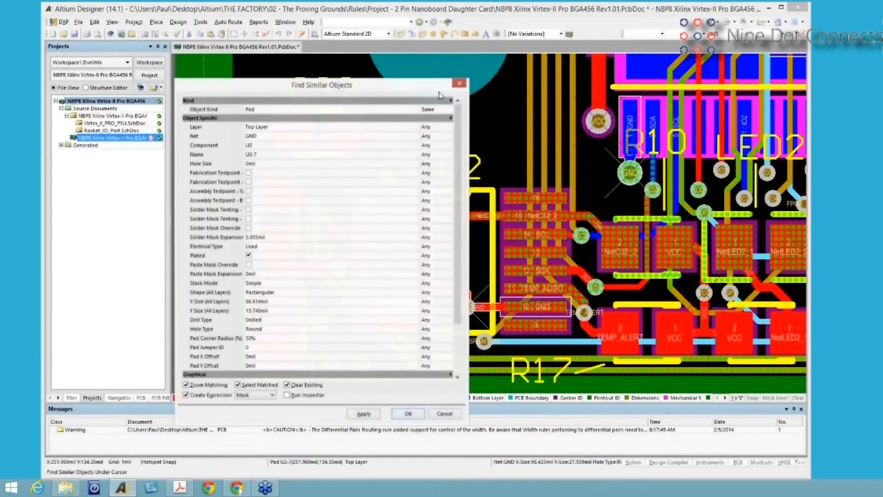
{"action": "left_click_drag", "start_coordinate": [403, 92], "coordinate": [616, 75]}
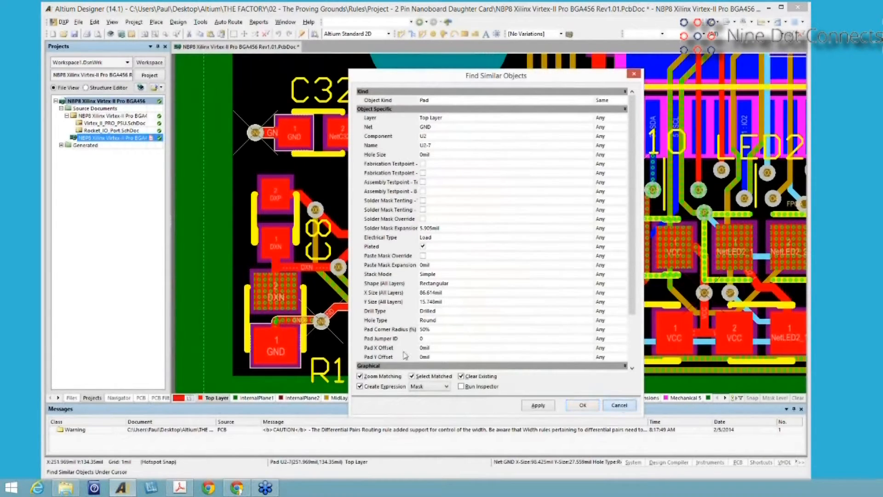
{"action": "key", "text": "Escape"}
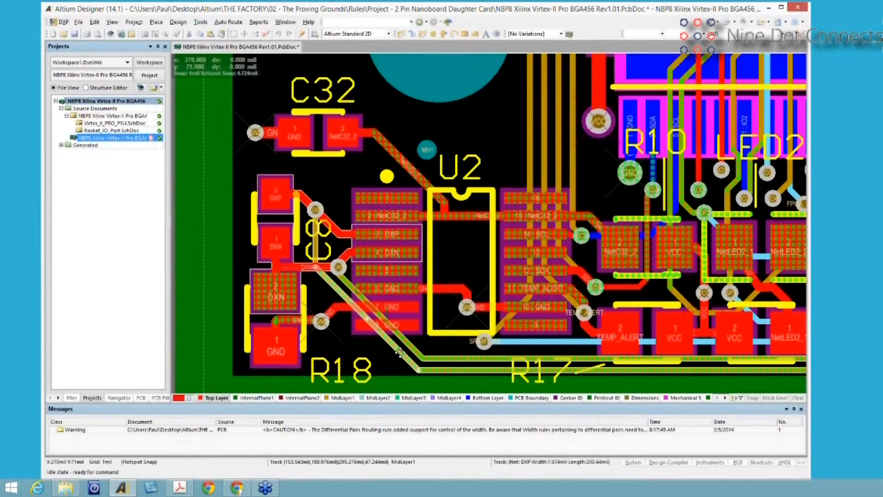
- Find all objects of kind Track, starting from the MidLayer1 DXP track below U2, selecting matches and masking the rest
{"action": "right_click", "coordinate": [400, 352]}
{"action": "left_click", "coordinate": [435, 69]}
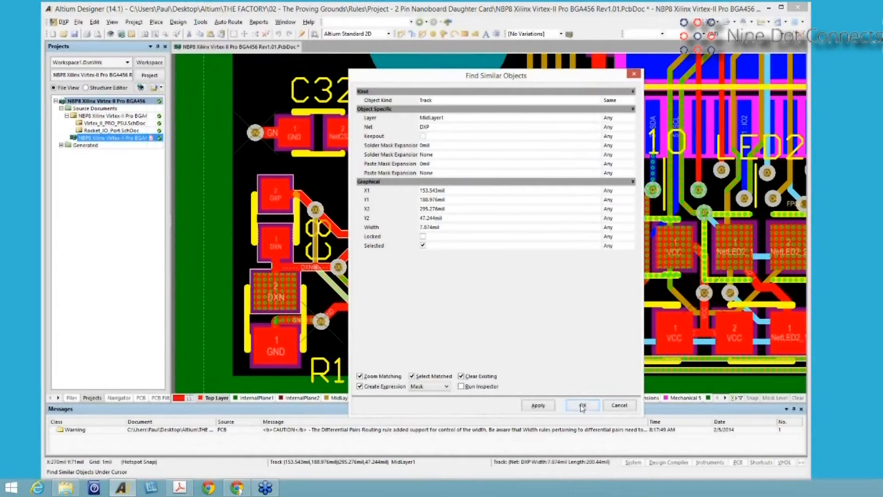
{"action": "left_click", "coordinate": [538, 405]}
{"action": "left_click", "coordinate": [583, 405]}
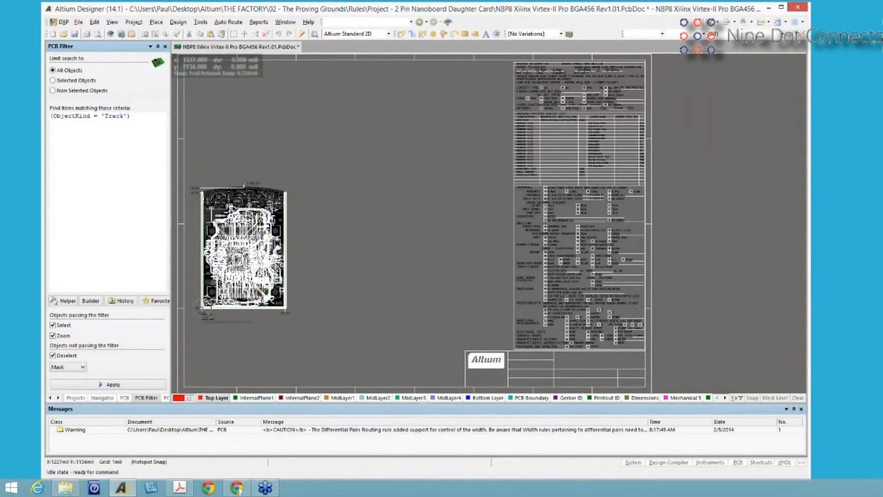
- Clear the track selection and the filter mask from the board
{"action": "left_click", "coordinate": [467, 369]}
{"action": "left_click", "coordinate": [798, 398]}
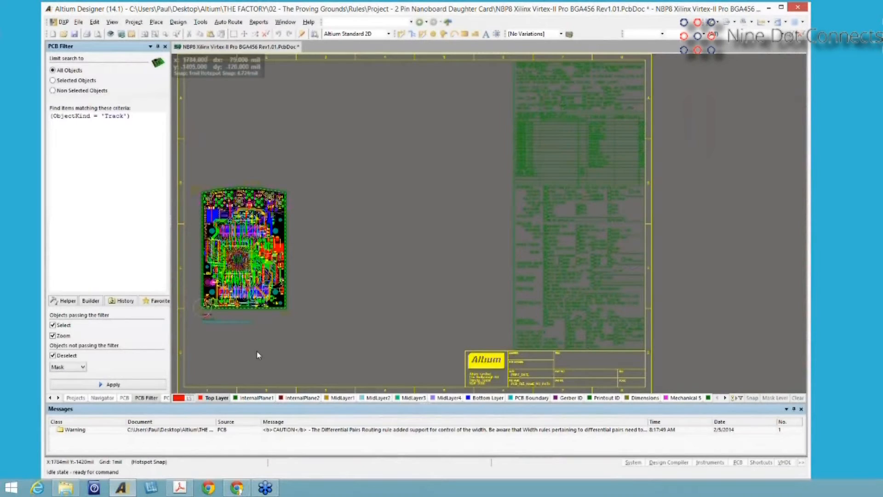
{"action": "scroll", "coordinate": [256, 351], "scroll_direction": "up", "scroll_amount": 5, "text": "ctrl"}
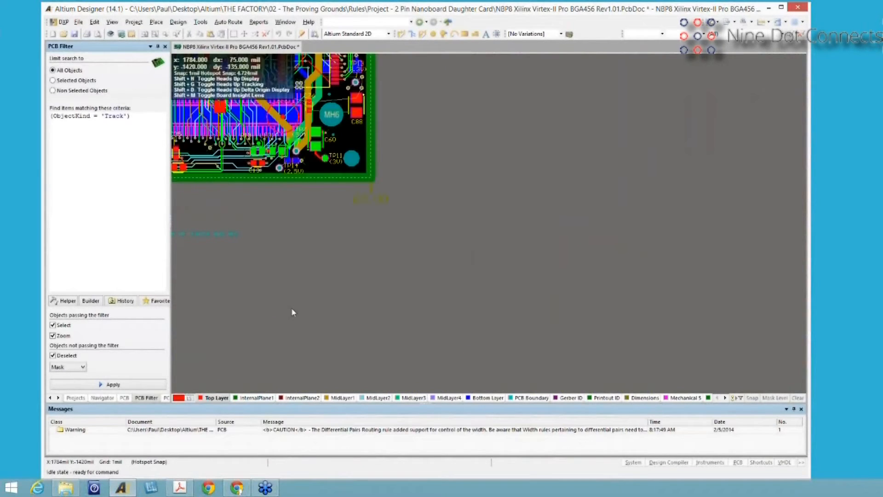
- Find all objects of kind Pad, starting from the SCL pad 14 of U2, selecting matches and masking the rest
{"action": "right_click_drag", "start_coordinate": [362, 289], "coordinate": [617, 376]}
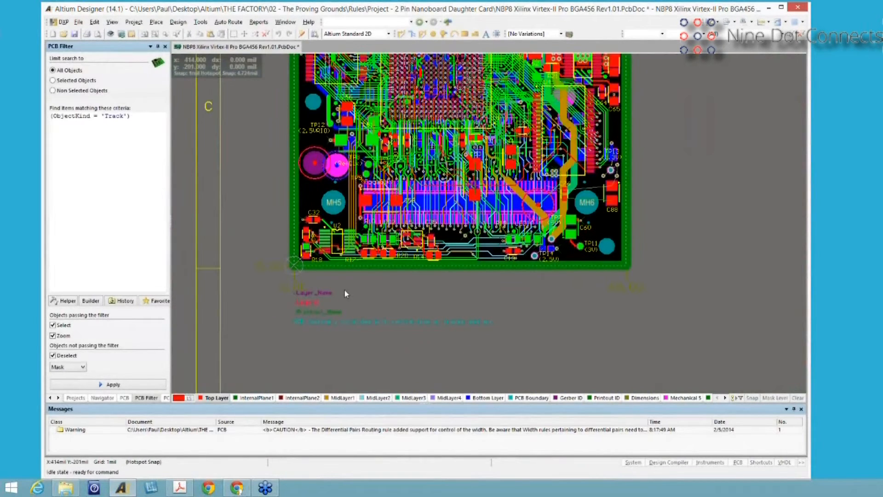
{"action": "scroll", "coordinate": [344, 289], "scroll_direction": "up", "scroll_amount": 2, "text": "ctrl"}
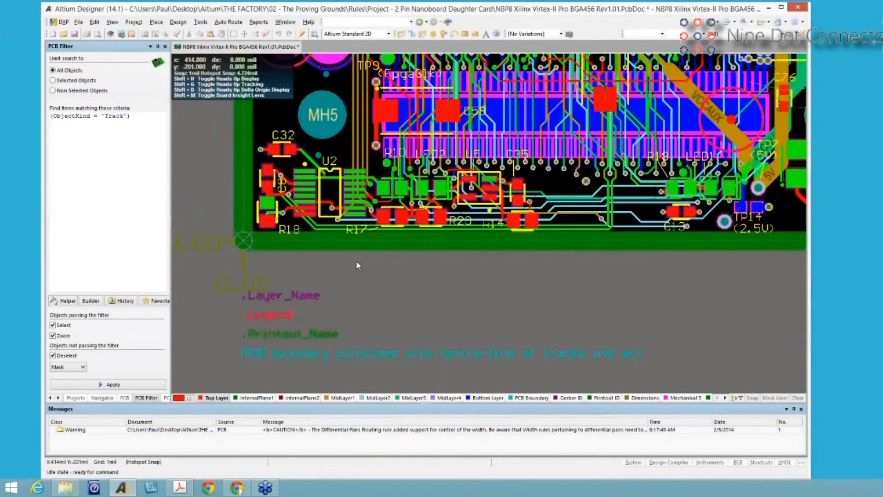
{"action": "left_click", "coordinate": [351, 185]}
{"action": "right_click", "coordinate": [351, 186]}
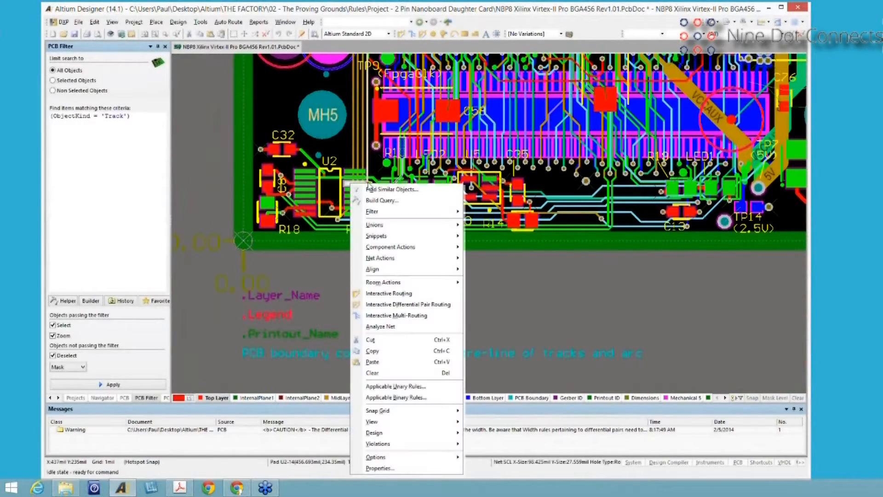
{"action": "left_click", "coordinate": [368, 189]}
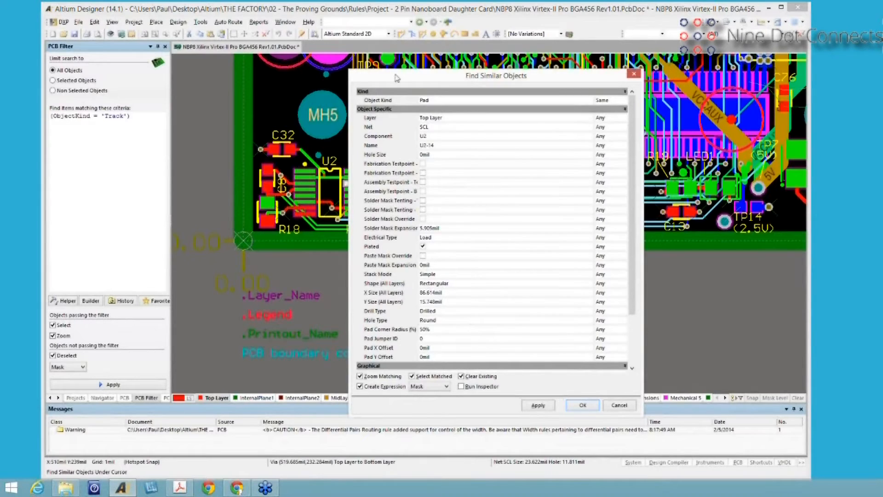
{"action": "left_click_drag", "start_coordinate": [440, 76], "coordinate": [500, 76]}
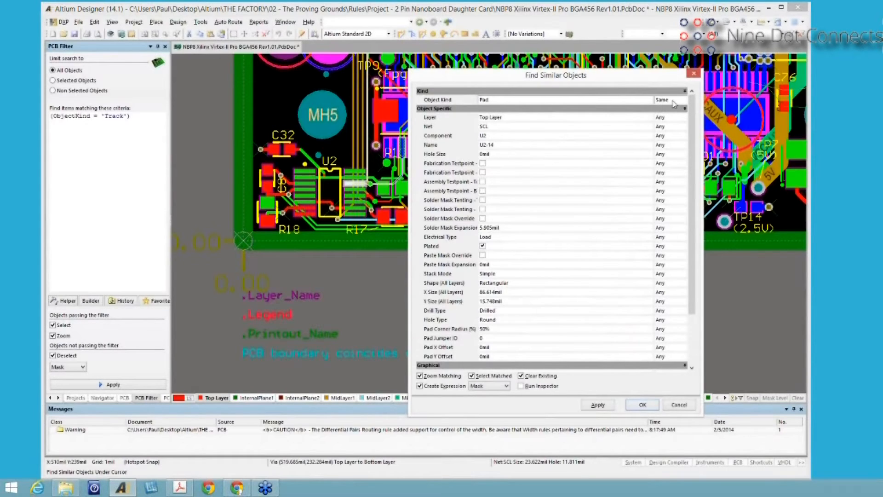
{"action": "left_click", "coordinate": [599, 405]}
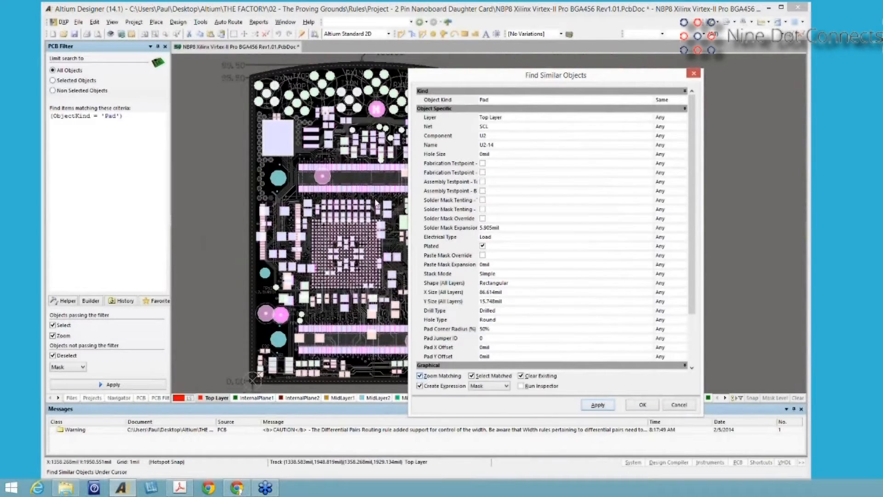
{"action": "left_click_drag", "start_coordinate": [487, 79], "coordinate": [569, 69]}
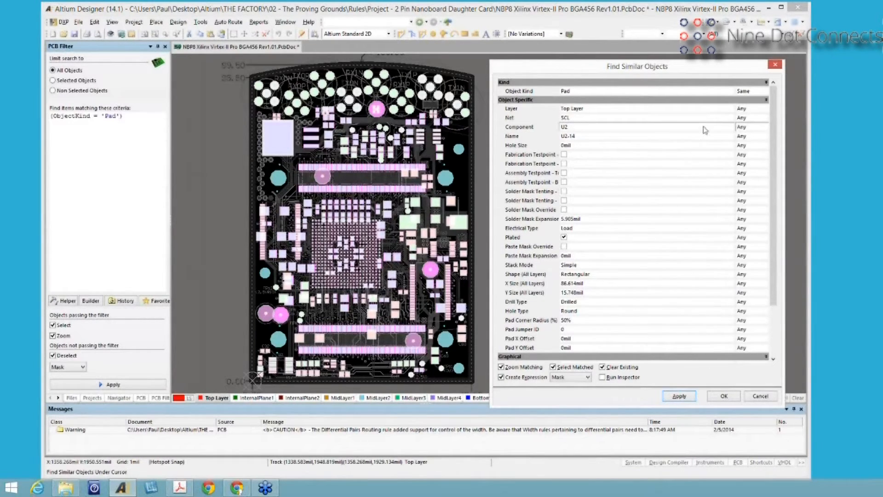
- Narrow the similar-pad search to pads with the Same component, U2, and apply it
{"action": "left_click", "coordinate": [767, 127]}
{"action": "left_click", "coordinate": [768, 126]}
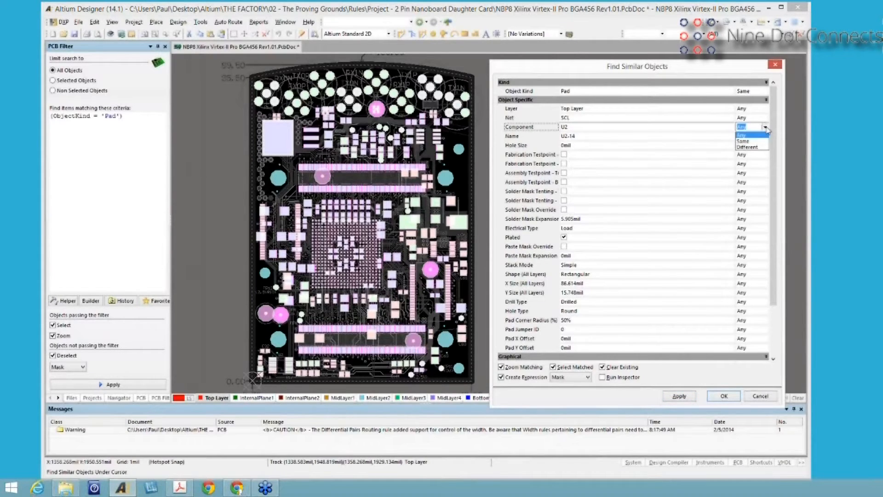
{"action": "left_click", "coordinate": [745, 138]}
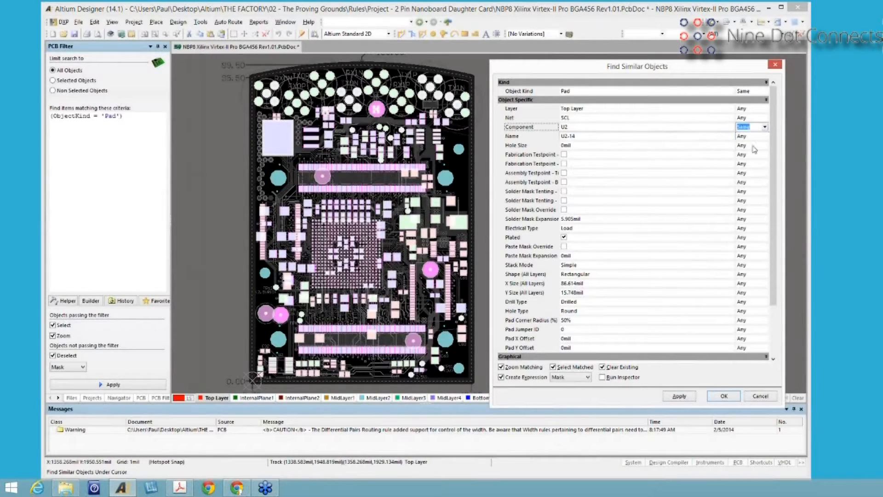
{"action": "left_click", "coordinate": [680, 397]}
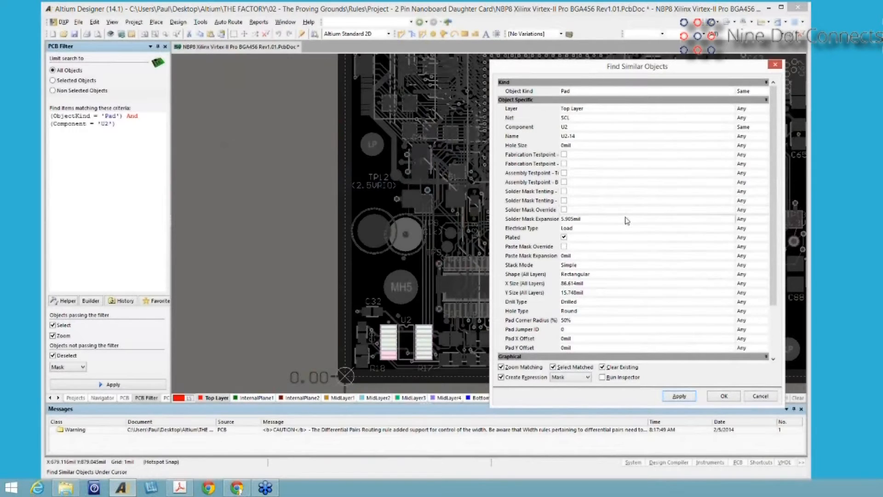
- Review the Normal, Mask and Dim display choices, keep Mask, and accept the U2 pad search
{"action": "left_click", "coordinate": [593, 146]}
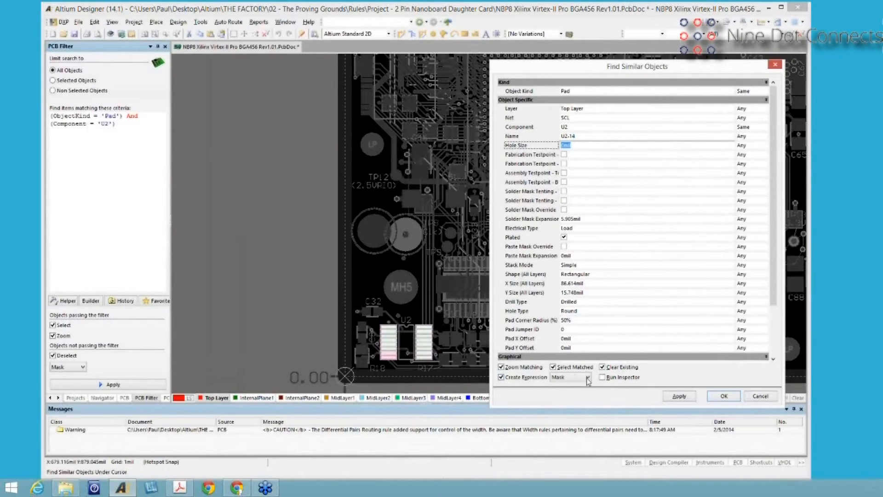
{"action": "left_click_drag", "start_coordinate": [575, 70], "coordinate": [537, 68]}
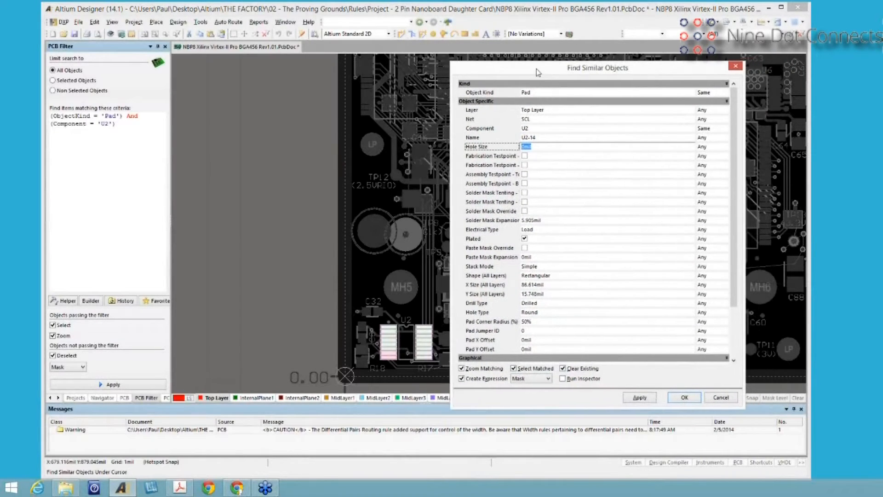
{"action": "left_click", "coordinate": [545, 378]}
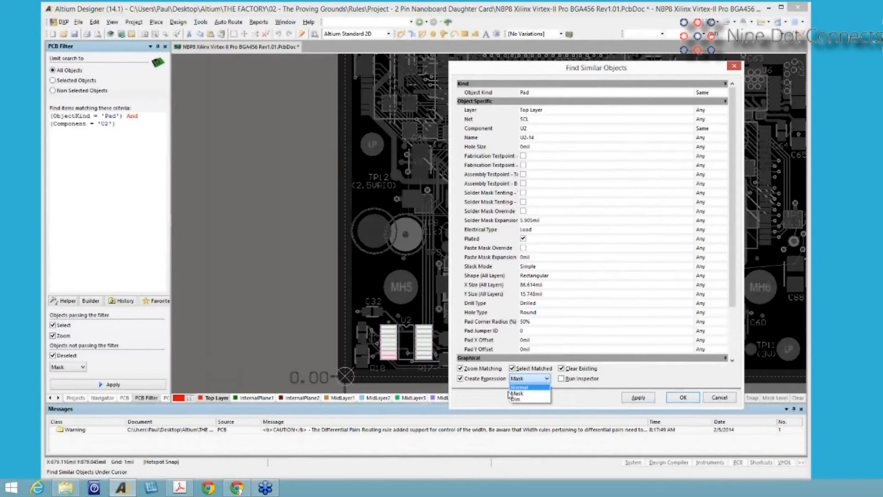
{"action": "left_click", "coordinate": [484, 400]}
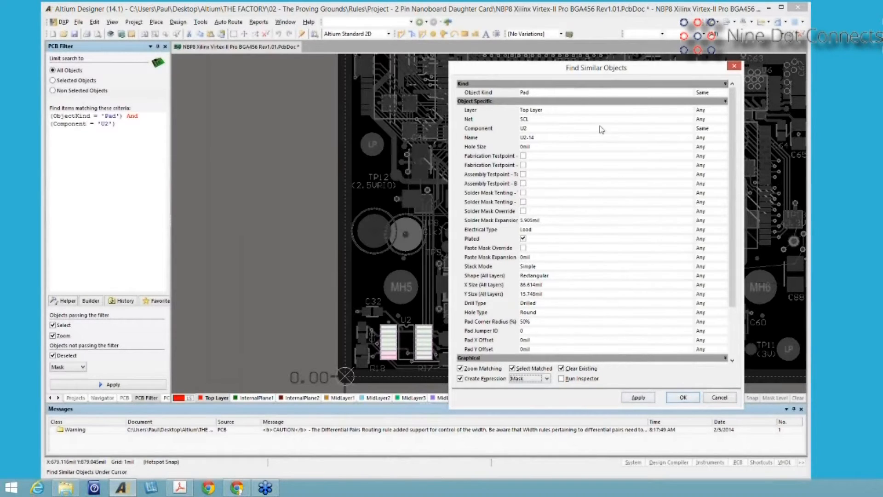
{"action": "left_click", "coordinate": [680, 398]}
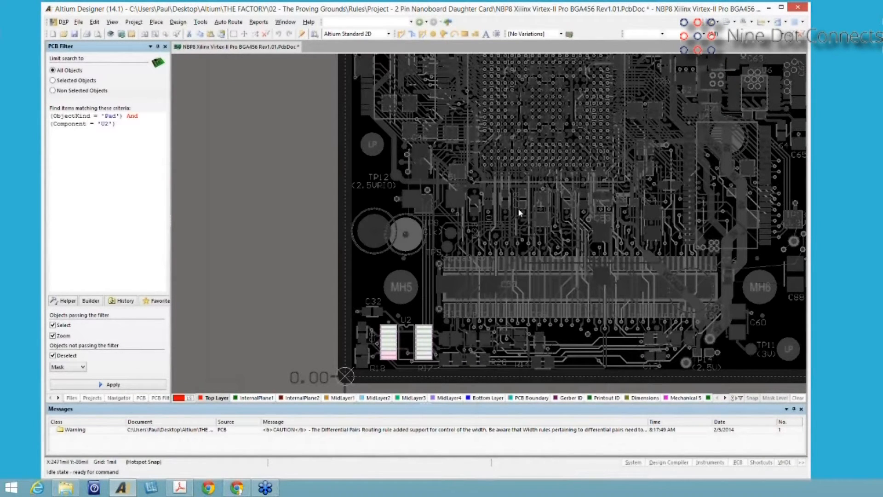
- Deselect the U2 pads and clear the filter mask from the board
{"action": "left_click", "coordinate": [510, 276]}
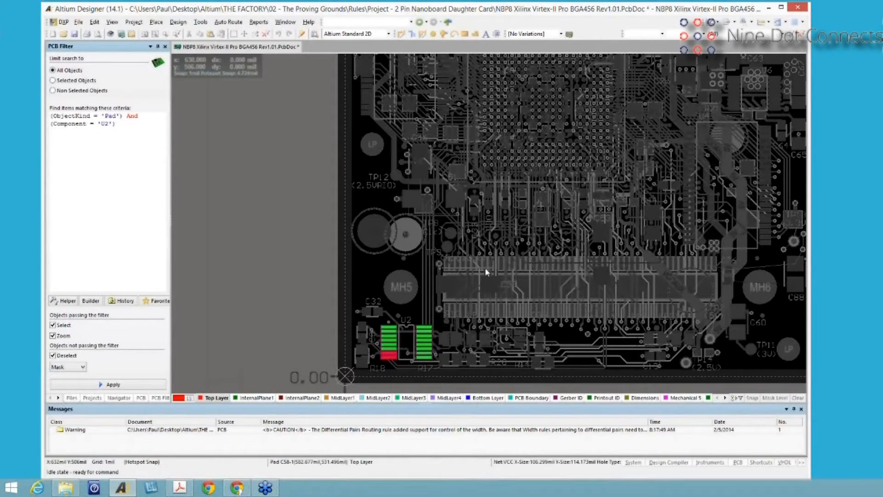
{"action": "left_click", "coordinate": [797, 399]}
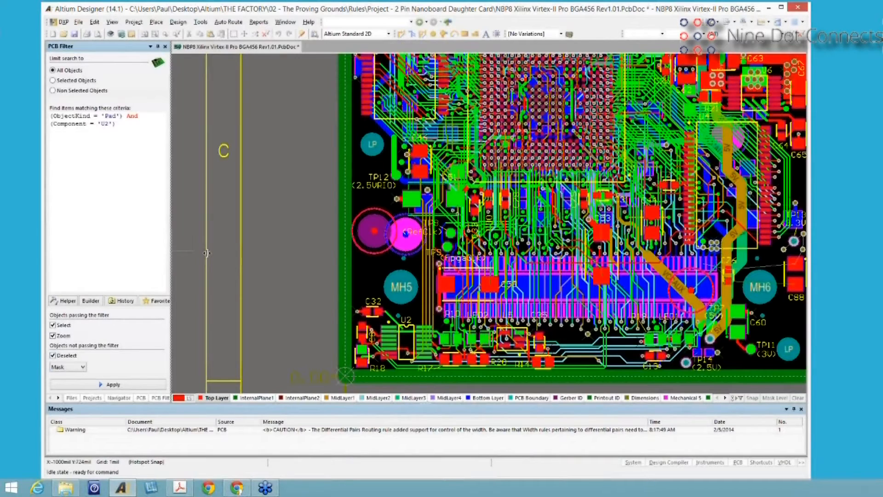
- Widen the filter query area and examine the generated query for pads of component U2
{"action": "left_click_drag", "start_coordinate": [171, 336], "coordinate": [207, 331]}
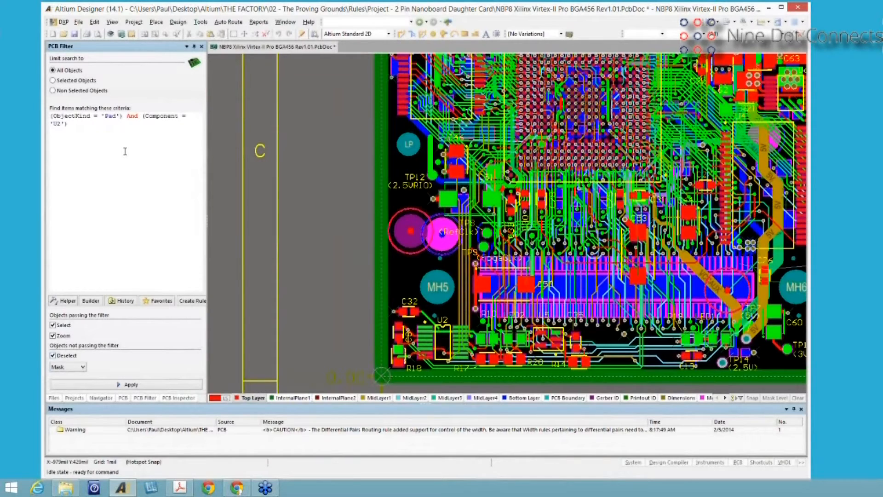
{"action": "left_click_drag", "start_coordinate": [74, 126], "coordinate": [47, 116]}
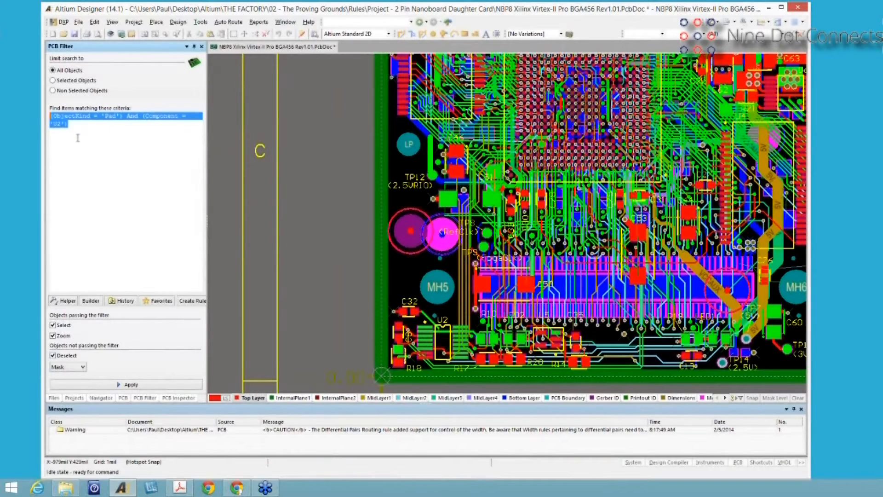
{"action": "left_click", "coordinate": [95, 150]}
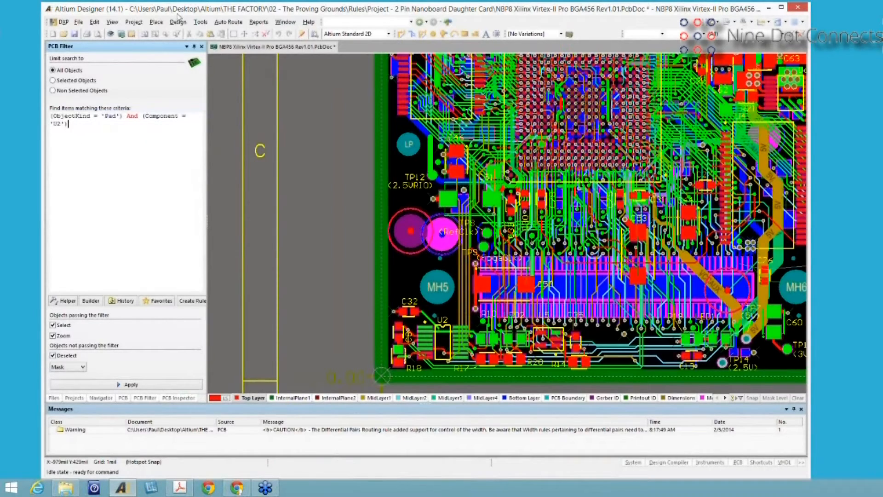
- Review the scopes of the board's existing Clearance design rules and leave the rules editor without changes
{"action": "left_click", "coordinate": [179, 23]}
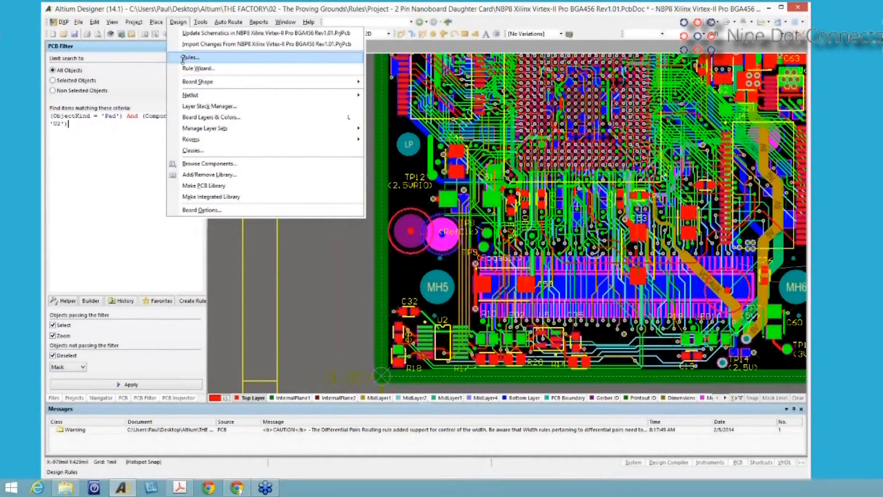
{"action": "left_click", "coordinate": [182, 57]}
{"action": "left_click", "coordinate": [52, 97]}
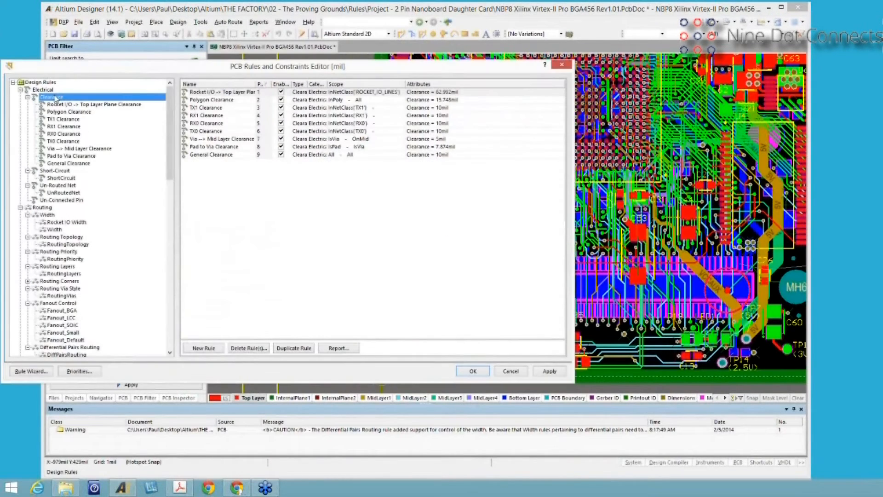
{"action": "left_click", "coordinate": [511, 371]}
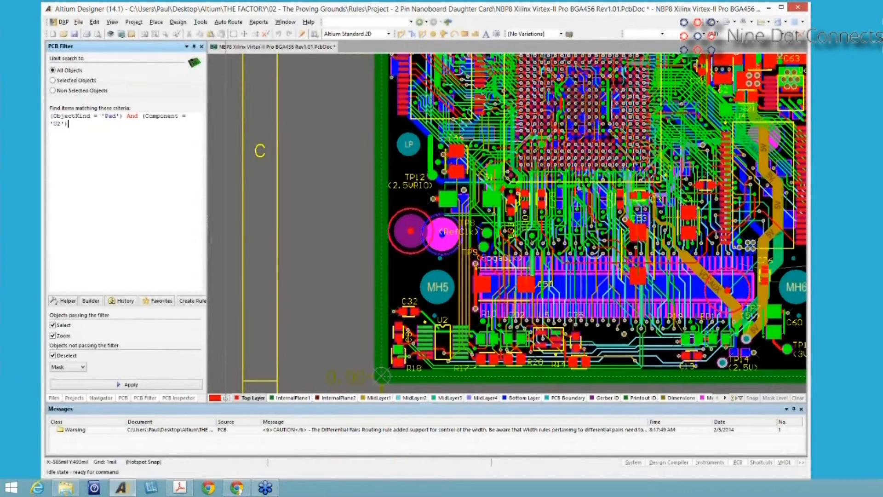
- Create a Clearance Constraint rule from the filter query (ObjectKind = 'Pad') And (Component = 'U2')
{"action": "left_click_drag", "start_coordinate": [207, 226], "coordinate": [226, 226]}
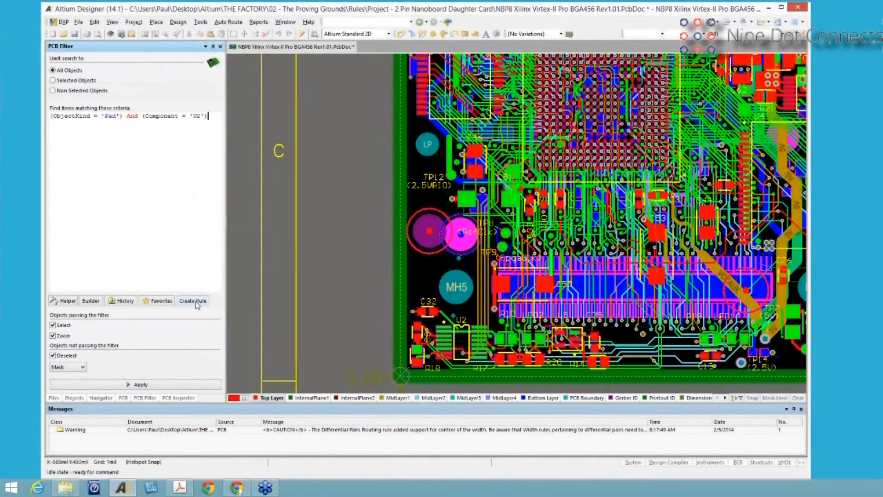
{"action": "left_click", "coordinate": [196, 303]}
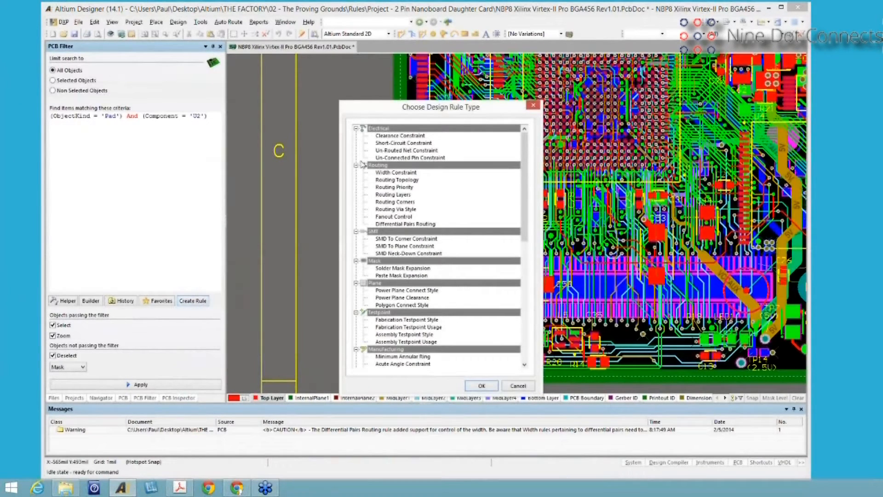
{"action": "left_click", "coordinate": [387, 136]}
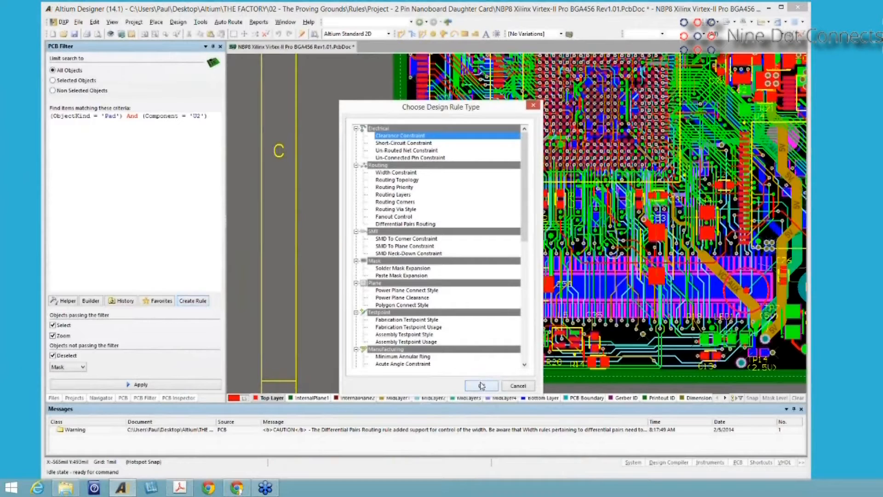
{"action": "left_click", "coordinate": [479, 383]}
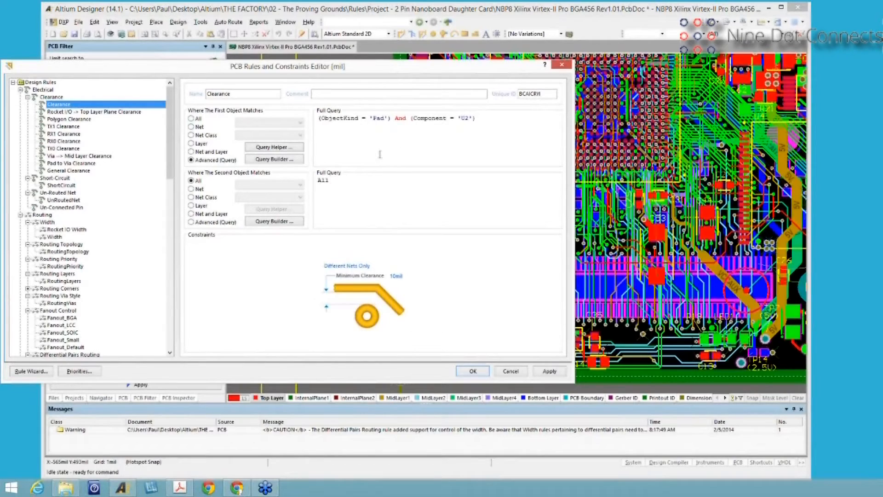
- Set the new U2 pad clearance rule's minimum clearance to 9 mil
{"action": "left_click", "coordinate": [396, 275]}
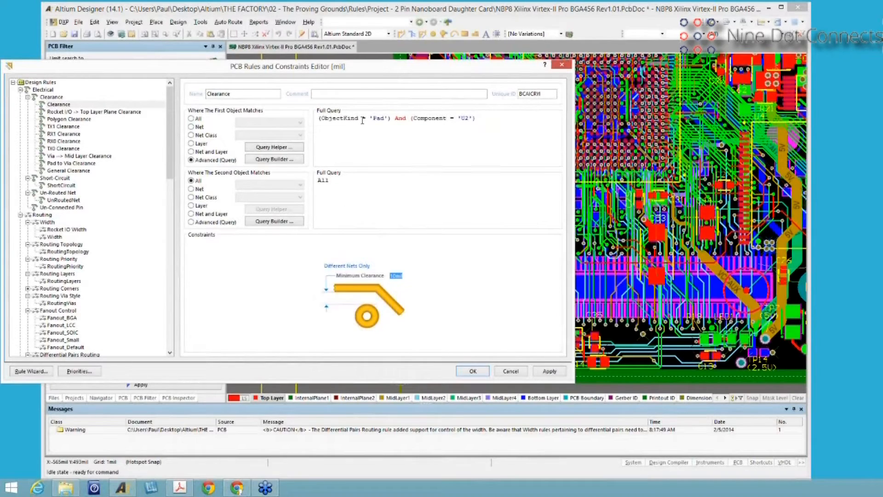
{"action": "left_click", "coordinate": [319, 121]}
{"action": "left_click", "coordinate": [345, 182]}
{"action": "left_click", "coordinate": [396, 275]}
{"action": "key", "text": "BackSpace"}
{"action": "key", "text": "Tab"}
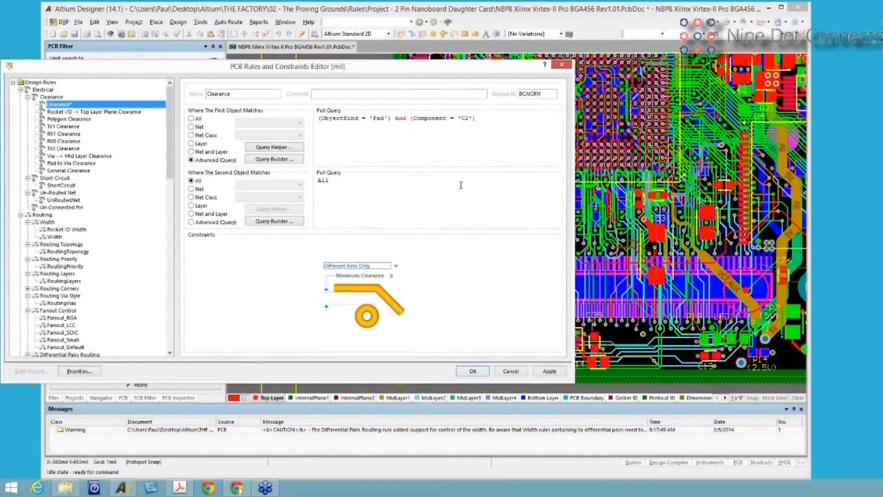
- Append a stray "a" to the rule's first-object query, apply and accept the rules, declining to correct the definition
{"action": "left_click", "coordinate": [481, 120]}
{"action": "type", "text": "a"}
{"action": "left_click", "coordinate": [551, 371]}
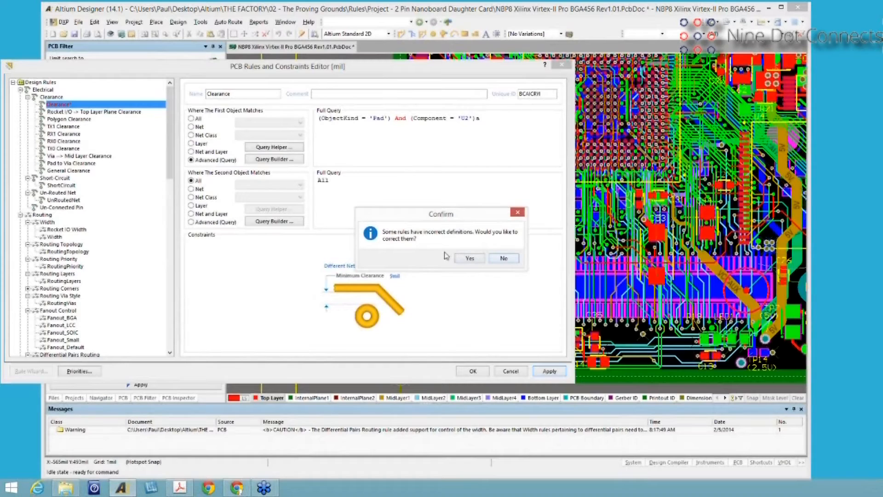
{"action": "left_click", "coordinate": [503, 258]}
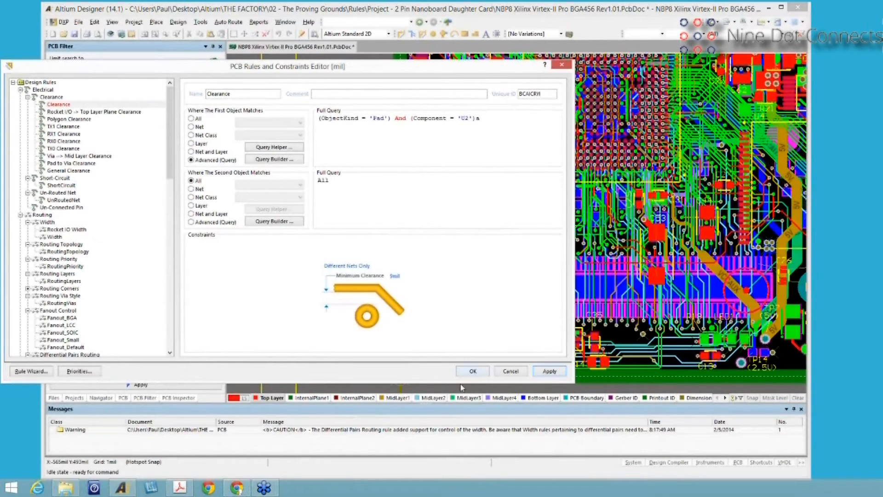
{"action": "left_click", "coordinate": [471, 370]}
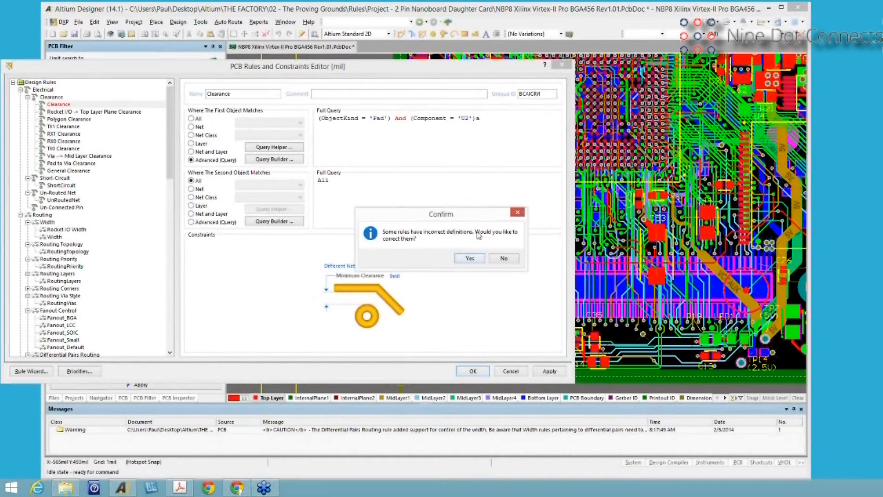
{"action": "left_click", "coordinate": [502, 259]}
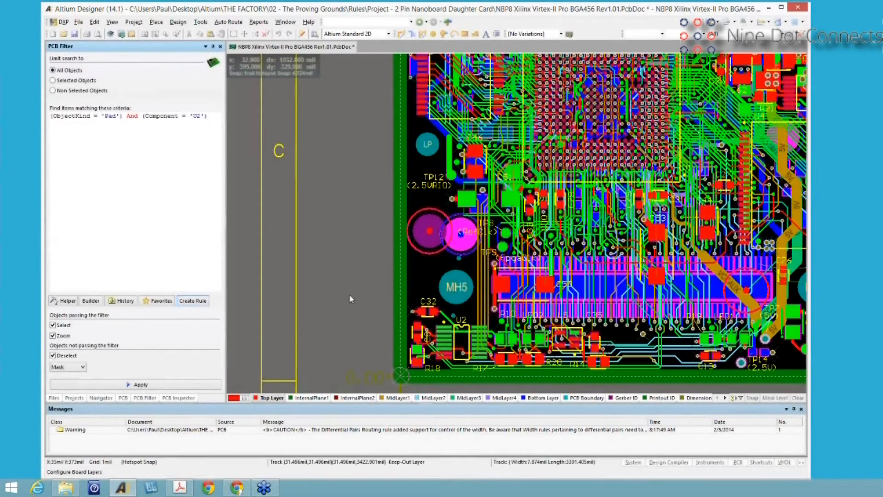
- Try to reposition the NetC32_2 track between C32 and U2, cancelling the script execution prompt and the track edit
{"action": "right_click_drag", "start_coordinate": [427, 321], "coordinate": [411, 286]}
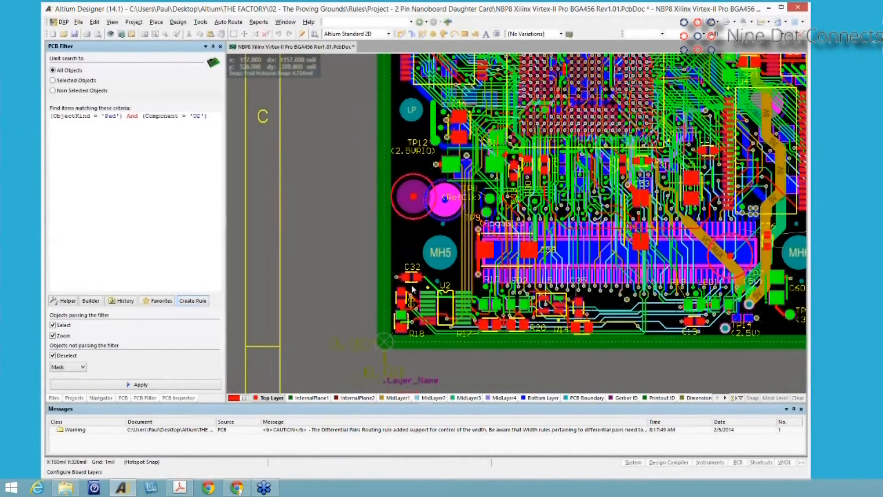
{"action": "scroll", "coordinate": [411, 287], "scroll_direction": "up", "scroll_amount": 1, "text": "ctrl"}
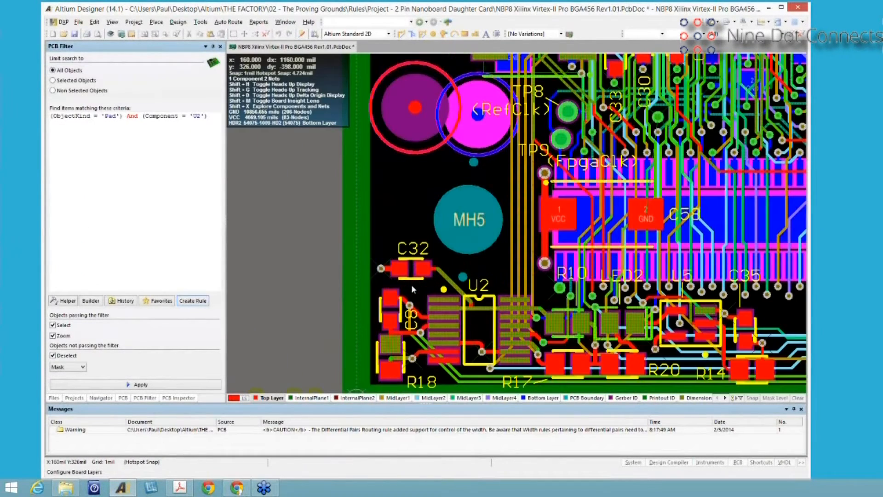
{"action": "scroll", "coordinate": [412, 284], "scroll_direction": "up", "scroll_amount": 1, "text": "ctrl"}
{"action": "left_click", "coordinate": [484, 271], "text": "ctrl"}
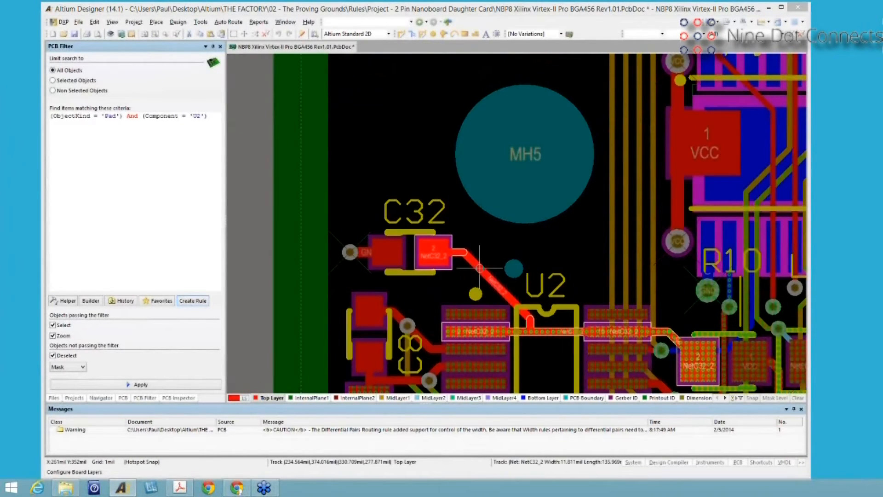
{"action": "left_click_drag", "start_coordinate": [470, 471], "coordinate": [441, 141]}
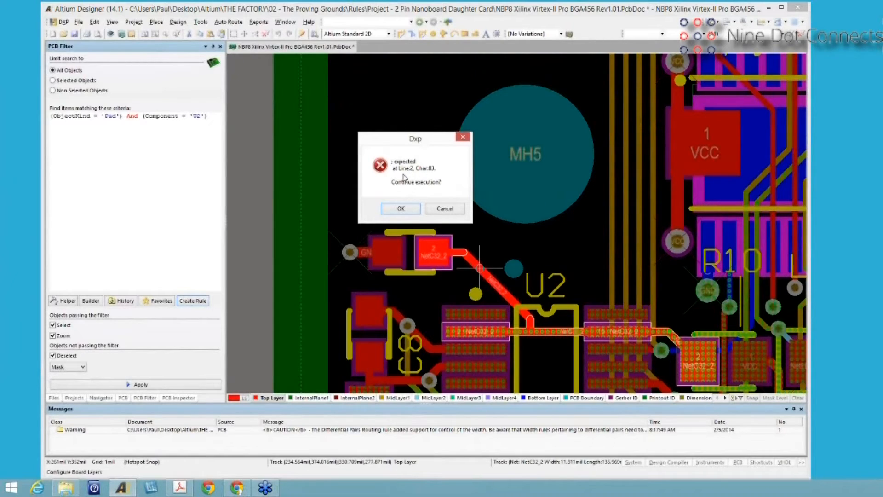
{"action": "left_click", "coordinate": [433, 209]}
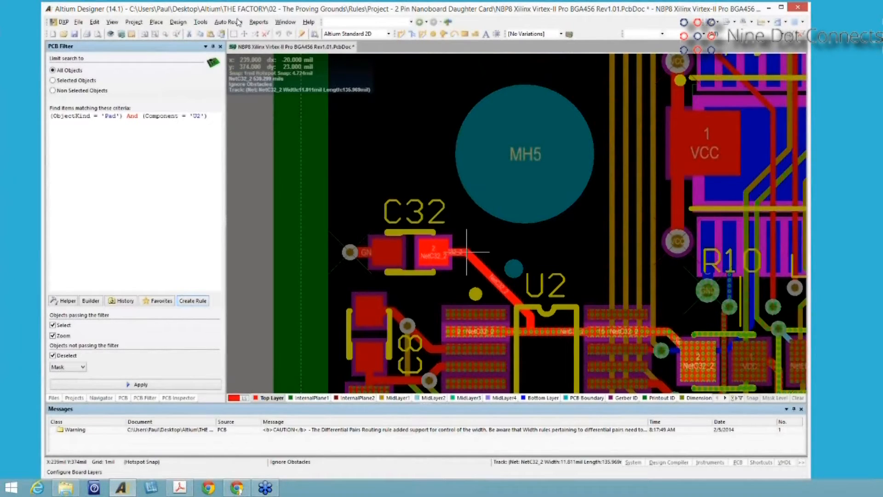
{"action": "key", "text": "Escape"}
- Remove the stray "a" from the first-object query of the U2 pad Clearance design rule and apply the correction
{"action": "left_click", "coordinate": [169, 25]}
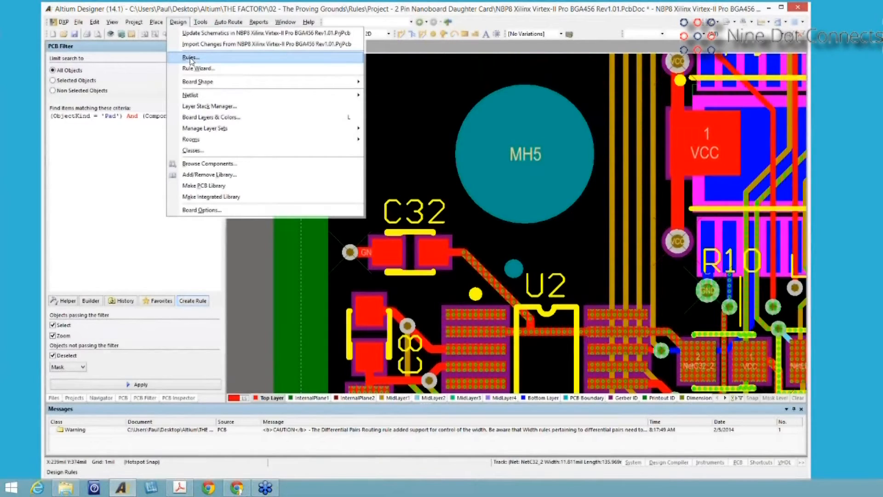
{"action": "left_click", "coordinate": [191, 59]}
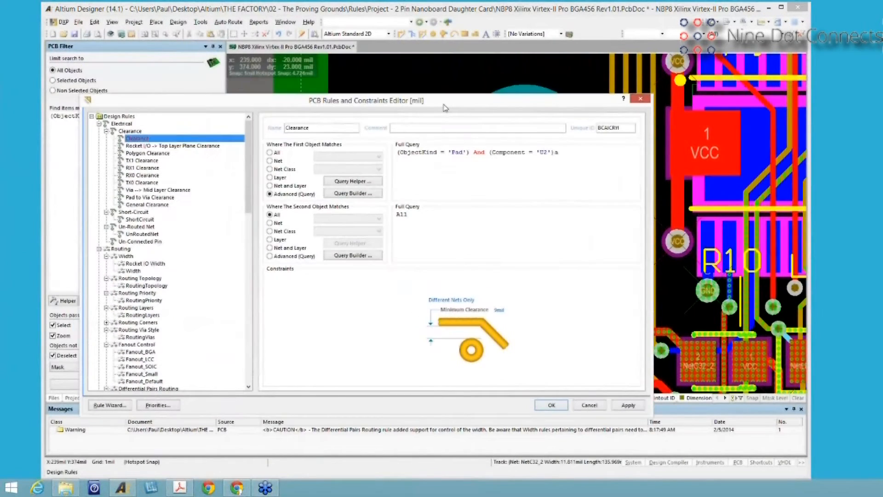
{"action": "left_click", "coordinate": [575, 152]}
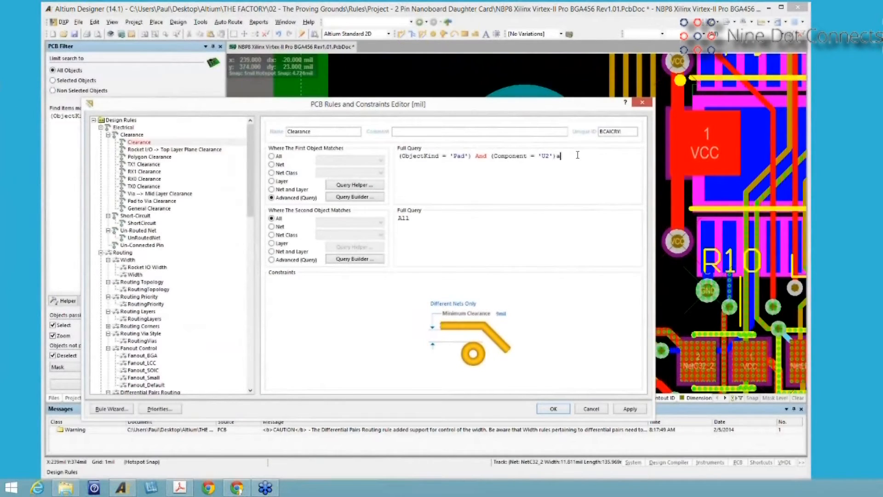
{"action": "key", "text": "BackSpace"}
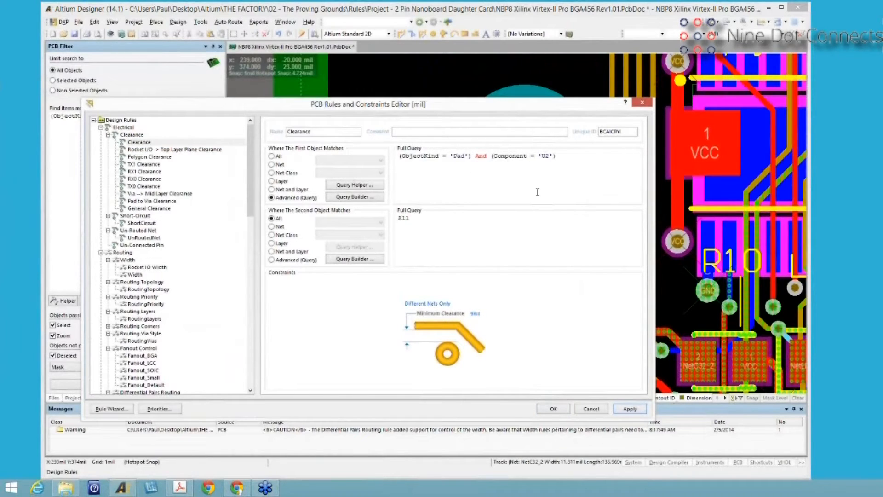
- Rename the new Clearance rule as Clearance_Pads_U2 in the list of Clearance rules, widening the list's columns
{"action": "left_click", "coordinate": [132, 135]}
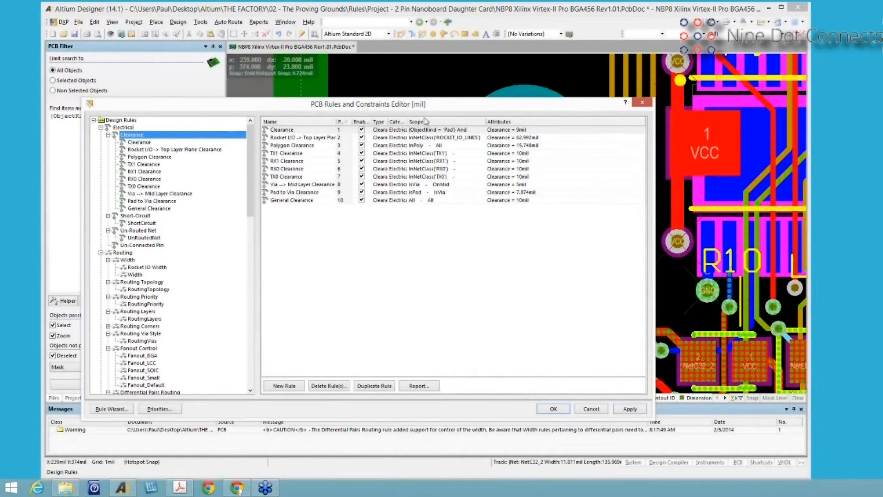
{"action": "mouse_move", "coordinate": [407, 122]}
{"action": "left_mouse_down"}
{"action": "mouse_move", "coordinate": [433, 122]}
{"action": "mouse_move", "coordinate": [414, 122]}
{"action": "left_mouse_up"}
{"action": "left_click_drag", "start_coordinate": [355, 123], "coordinate": [357, 123]}
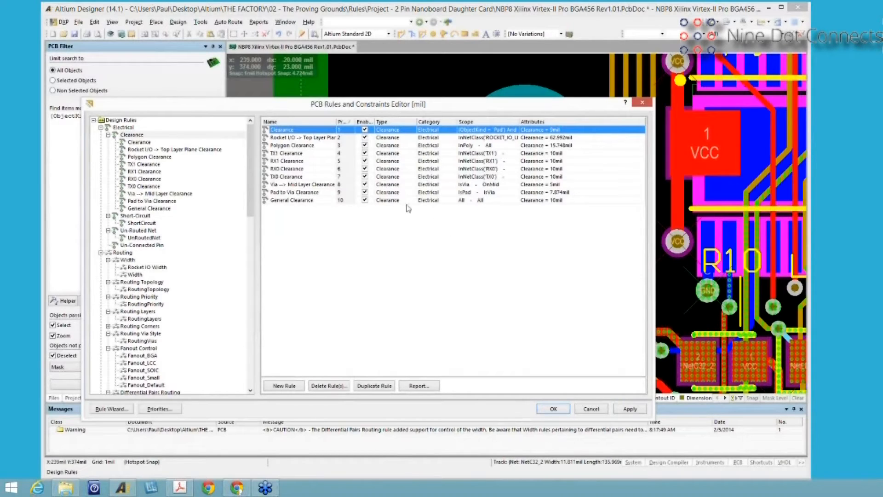
{"action": "left_click", "coordinate": [294, 130]}
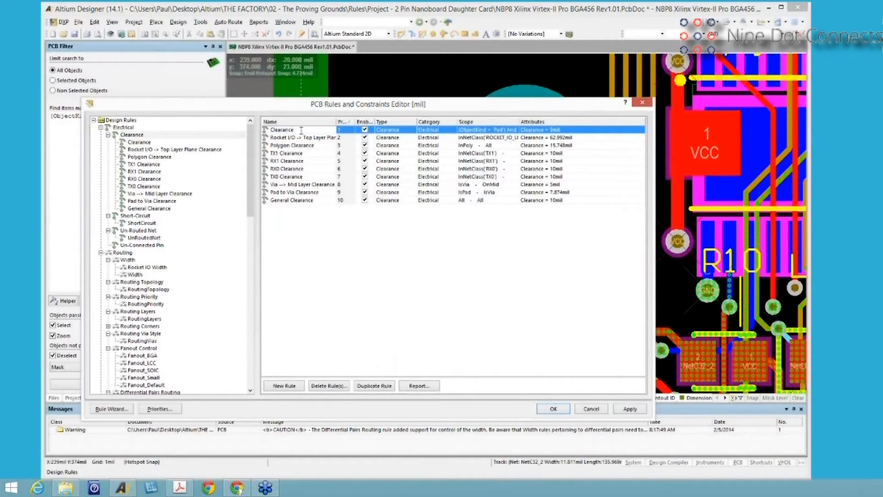
{"action": "type", "text": "_Pads_U2"}
{"action": "key", "text": "Return"}
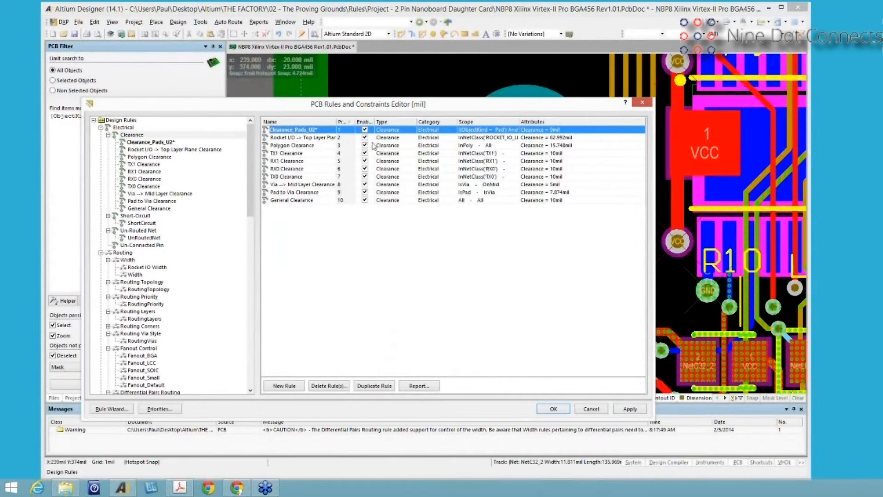
- Disable the Clearance_Pads_U2 rule and enable it again
{"action": "left_click", "coordinate": [364, 130]}
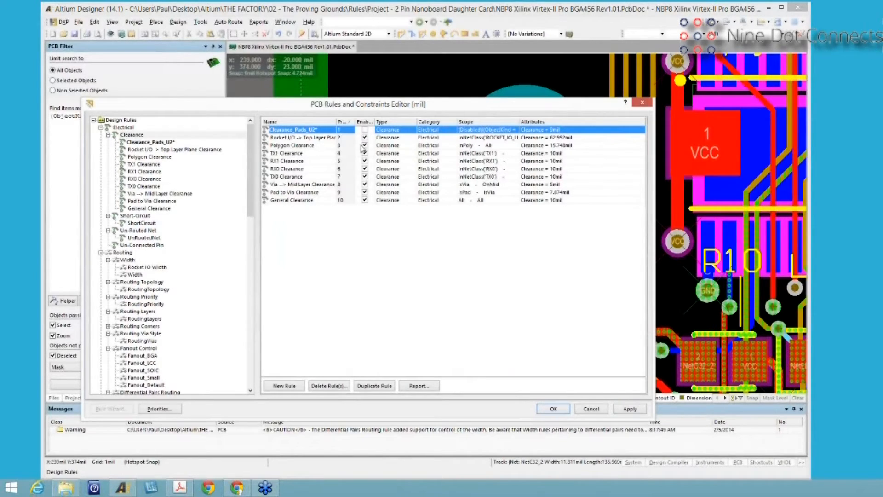
{"action": "left_click", "coordinate": [366, 131]}
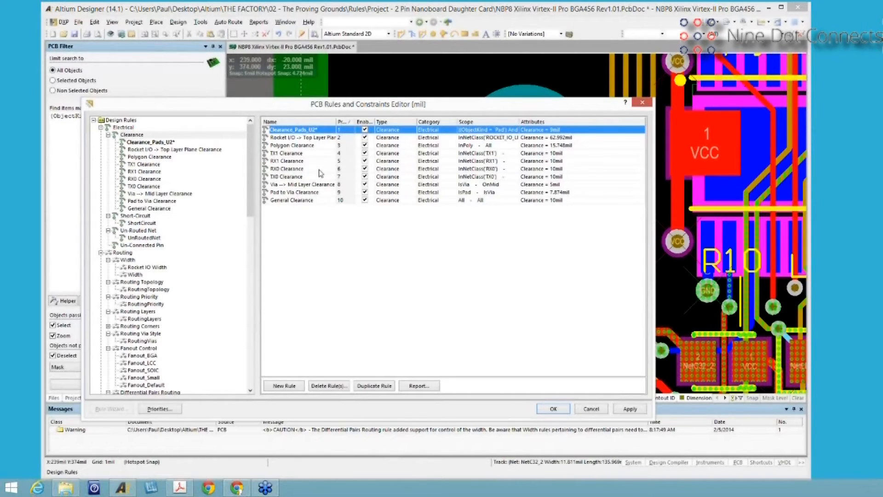
- Check the scopes of the RX0 Clearance and General Clearance rules, and apply and accept the rule changes
{"action": "left_click", "coordinate": [289, 169]}
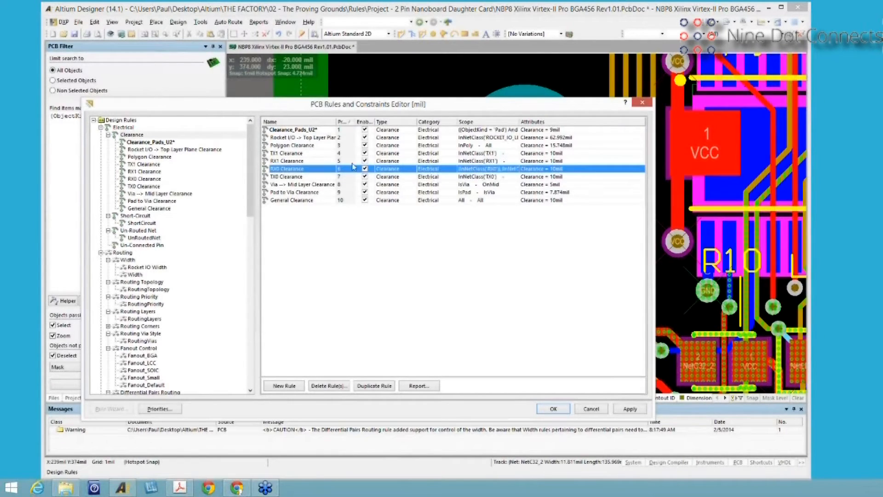
{"action": "left_click", "coordinate": [318, 201]}
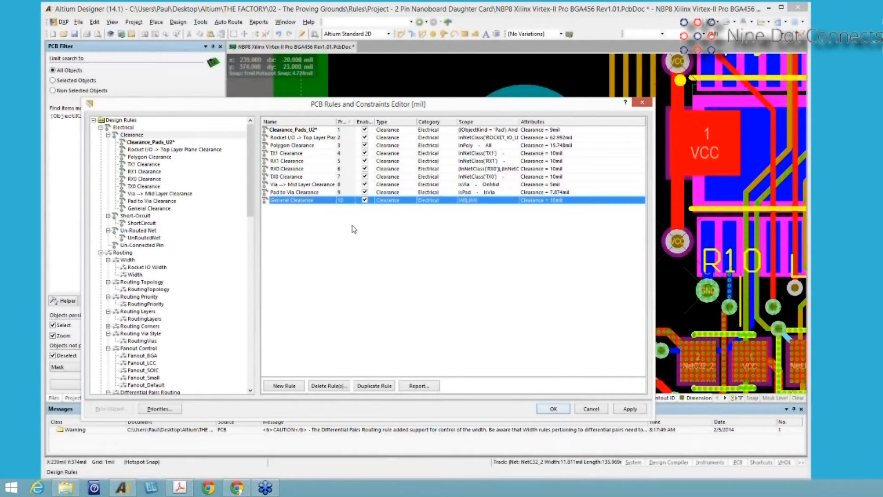
{"action": "left_click", "coordinate": [629, 409]}
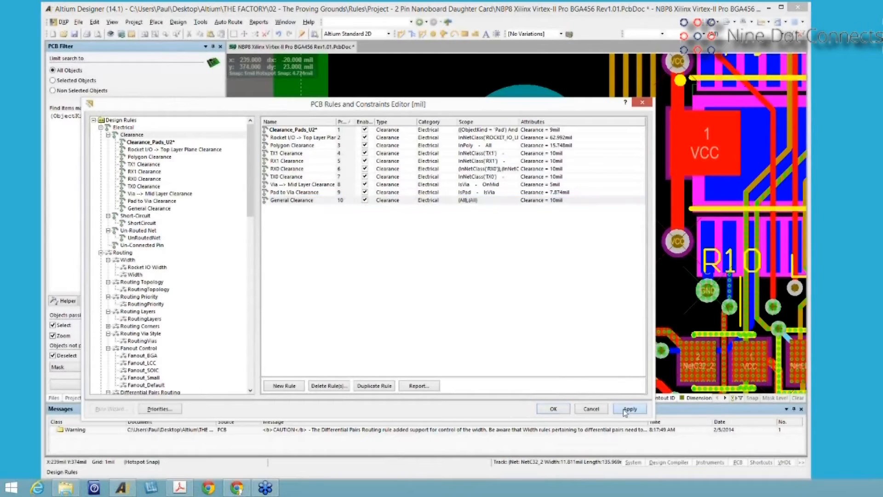
{"action": "left_click", "coordinate": [554, 409]}
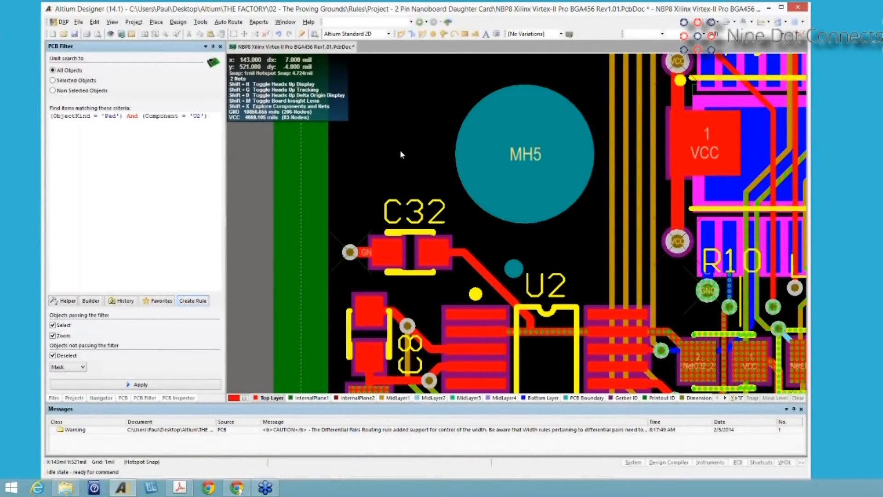
- Start a new filter query in the Query Builder with the condition Belongs to Component set to U2
{"action": "key", "text": "v"}
{"action": "key", "text": "f"}
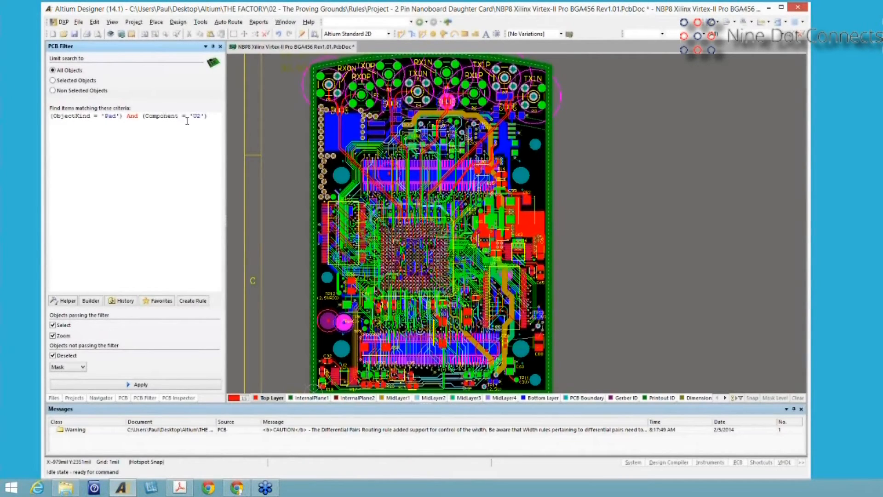
{"action": "left_click", "coordinate": [207, 115]}
{"action": "left_click", "coordinate": [91, 301]}
{"action": "left_click_drag", "start_coordinate": [377, 269], "coordinate": [341, 118]}
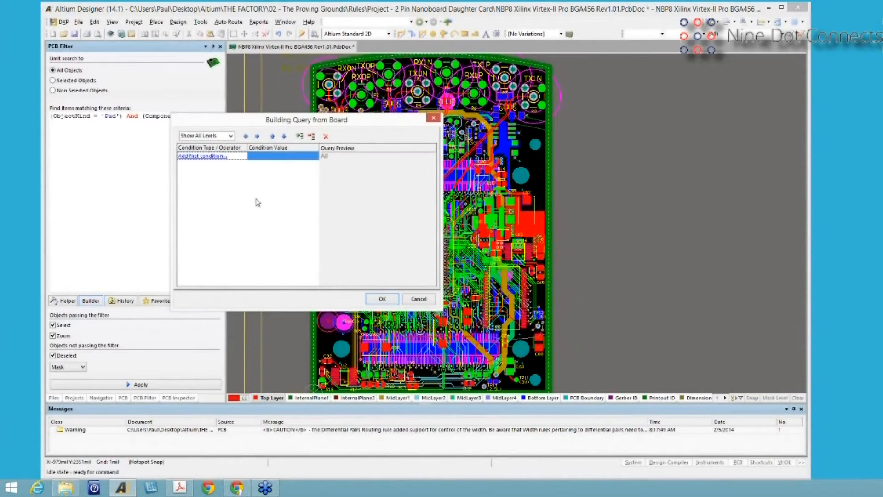
{"action": "left_click", "coordinate": [196, 156]}
{"action": "left_click", "coordinate": [244, 156]}
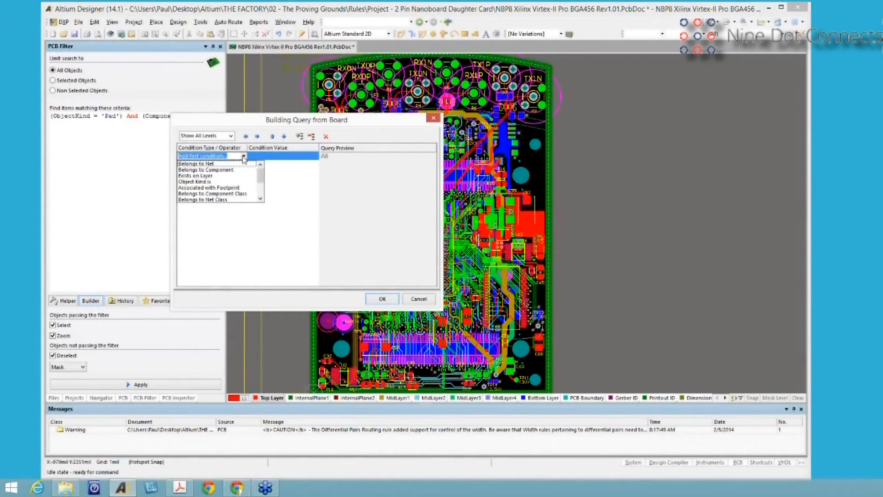
{"action": "left_click", "coordinate": [196, 170]}
{"action": "left_click", "coordinate": [280, 156]}
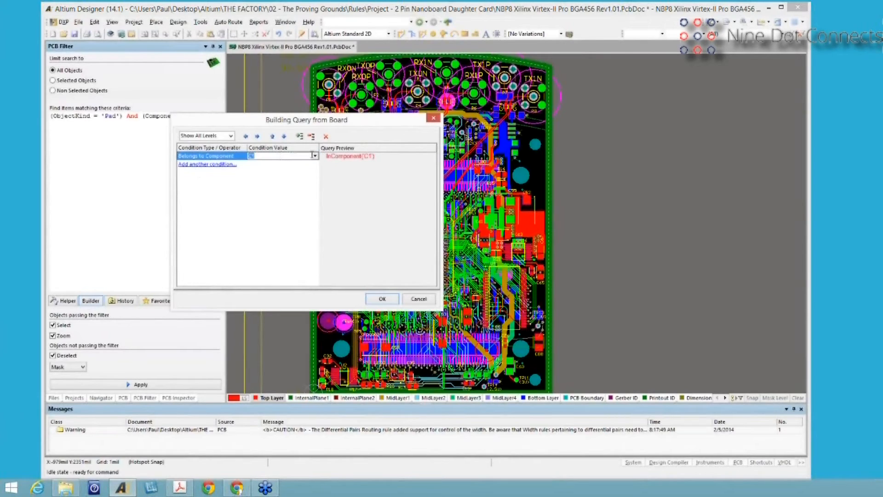
{"action": "left_click", "coordinate": [315, 156]}
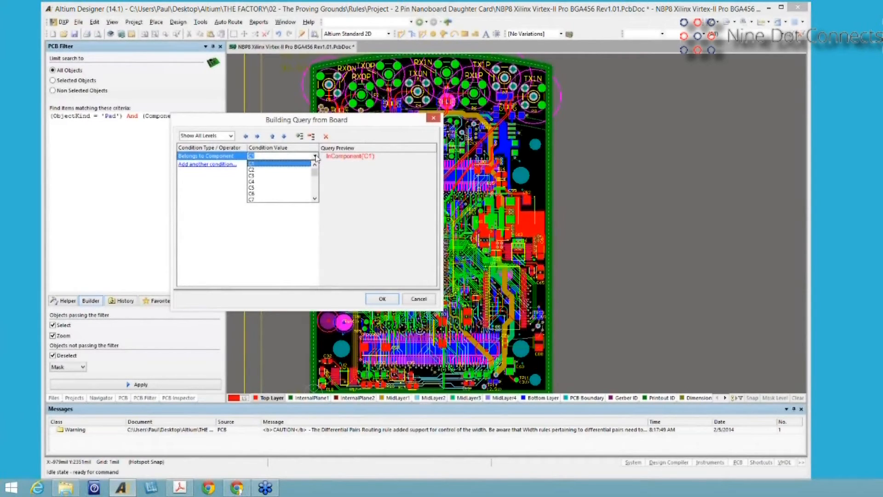
{"action": "type", "text": "U"}
{"action": "key", "text": "Down"}
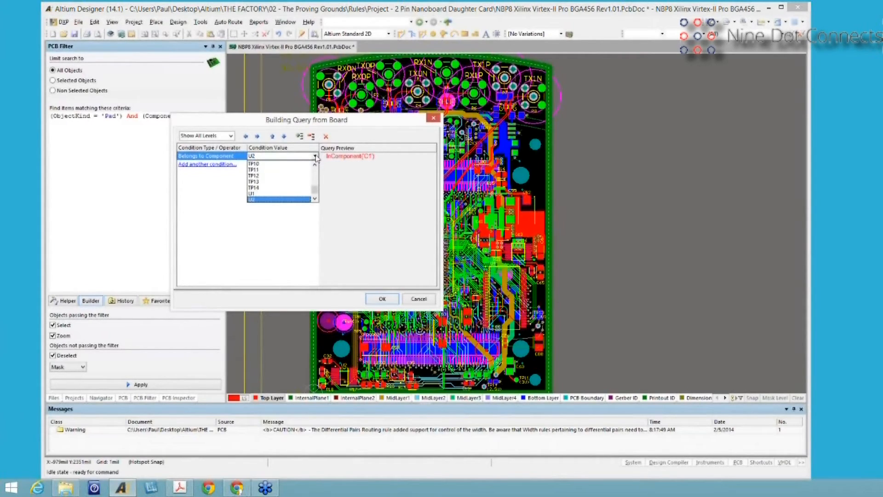
{"action": "left_click", "coordinate": [255, 204]}
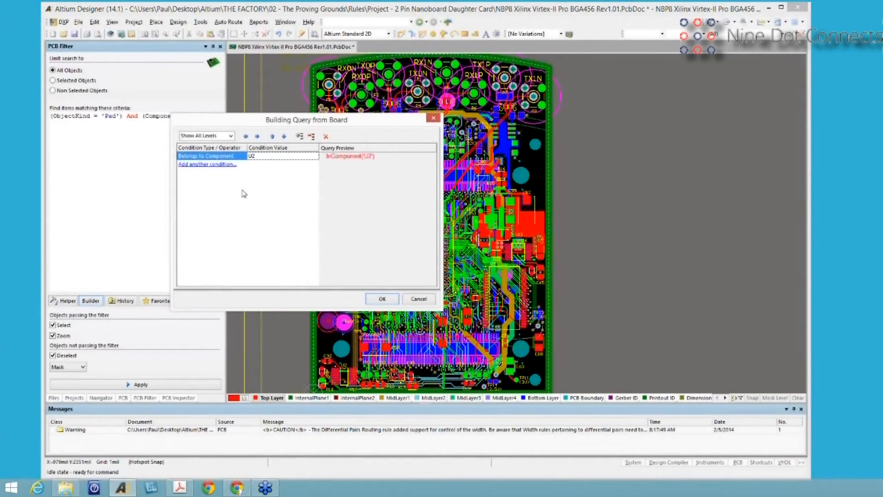
- Add a second query condition, Object Kind is, with the value Pad
{"action": "left_click", "coordinate": [207, 165]}
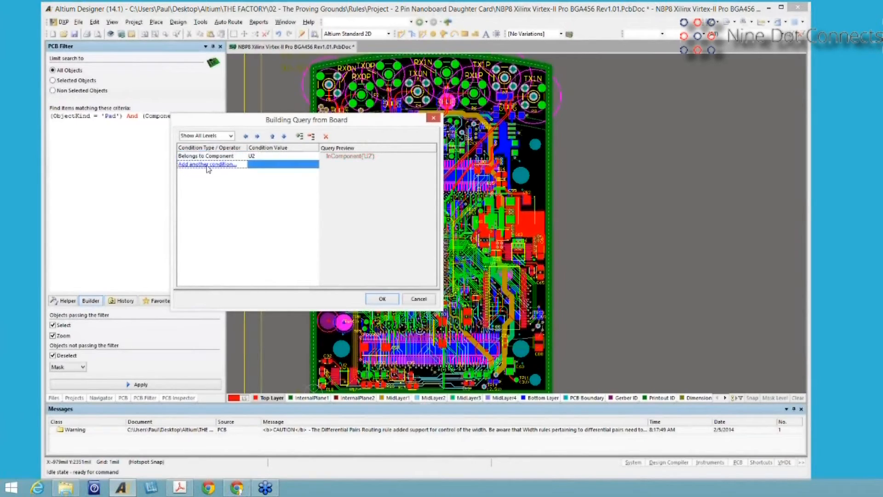
{"action": "left_click", "coordinate": [244, 165]}
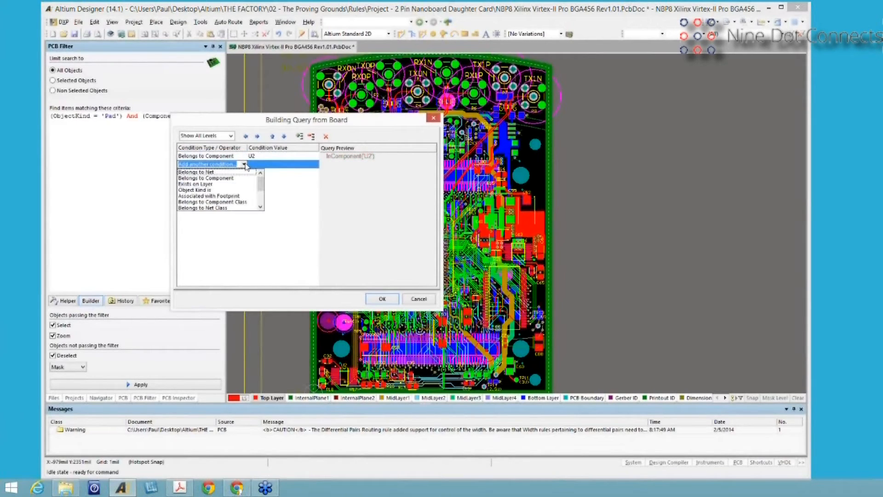
{"action": "left_click", "coordinate": [205, 190]}
{"action": "left_click", "coordinate": [263, 172]}
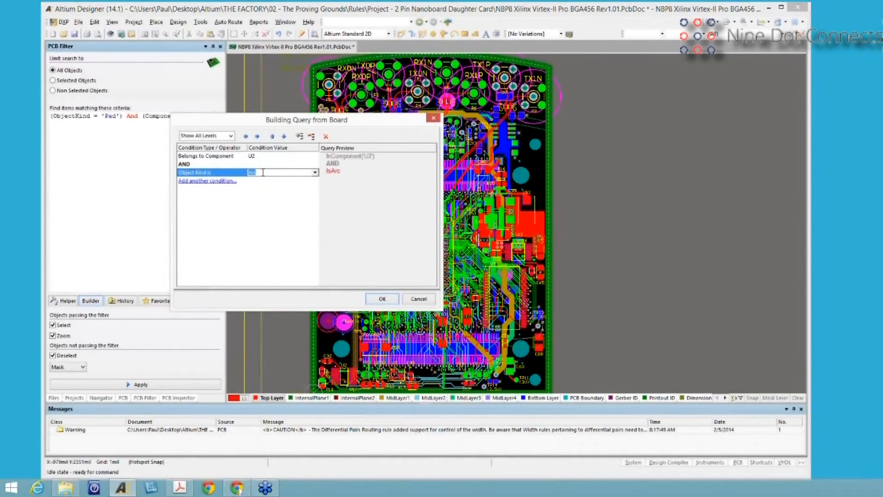
{"action": "type", "text": "Pad"}
{"action": "left_click", "coordinate": [255, 217]}
- Keep AND as the operator between the two conditions, accept the built query and apply the filter to the board
{"action": "left_click", "coordinate": [205, 164]}
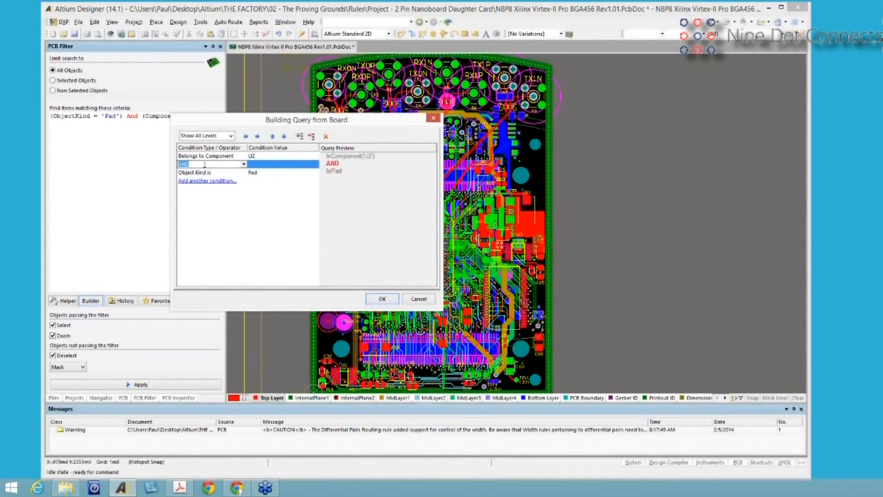
{"action": "left_click", "coordinate": [243, 164]}
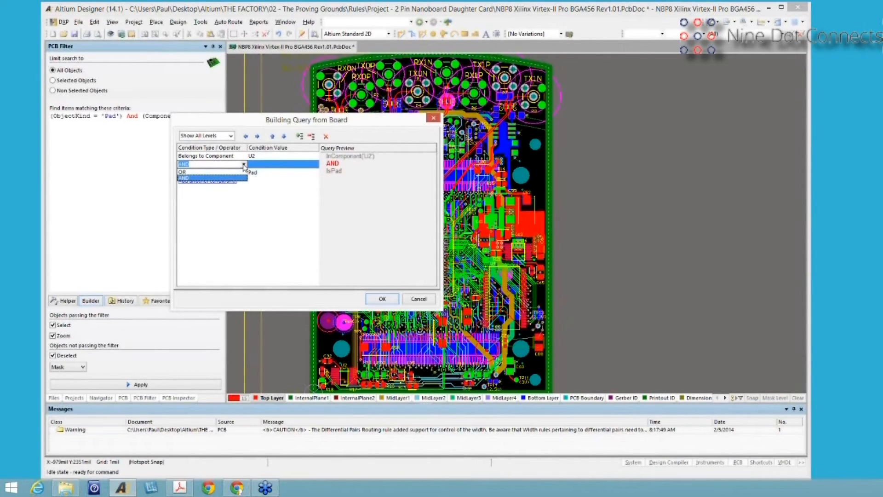
{"action": "left_click", "coordinate": [196, 179]}
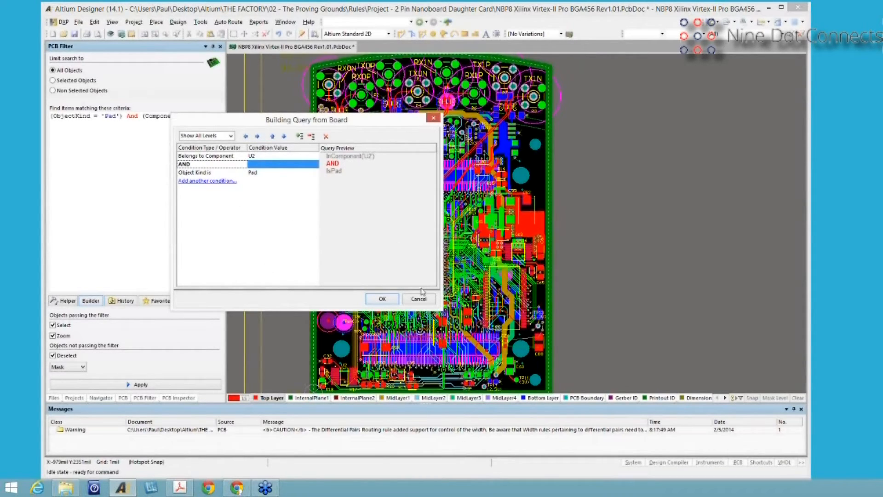
{"action": "left_click", "coordinate": [382, 299]}
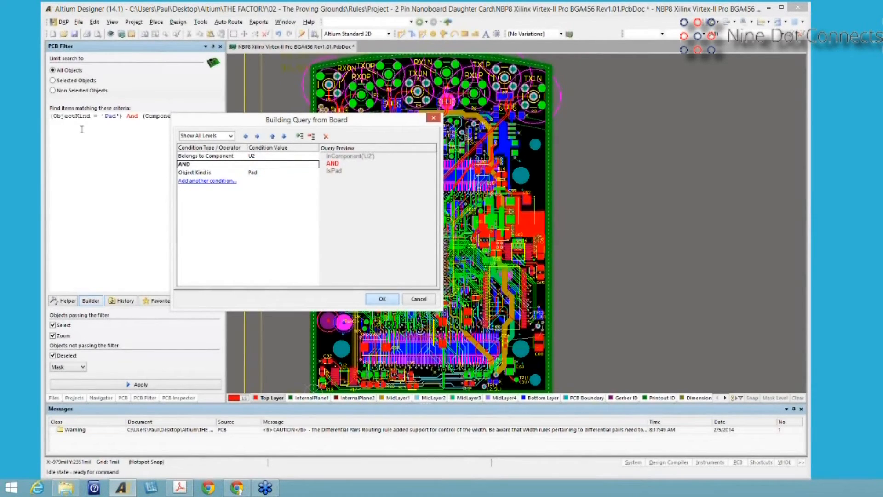
{"action": "left_click", "coordinate": [121, 384]}
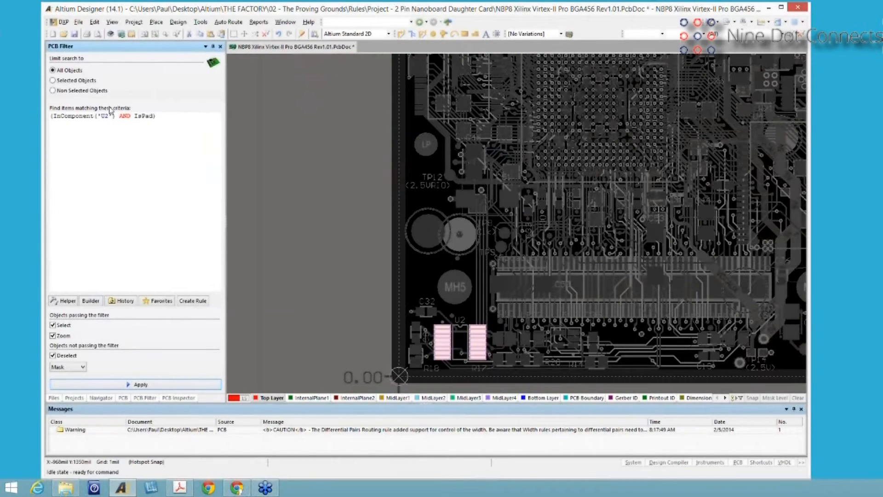
{"action": "double_click", "coordinate": [149, 116]}
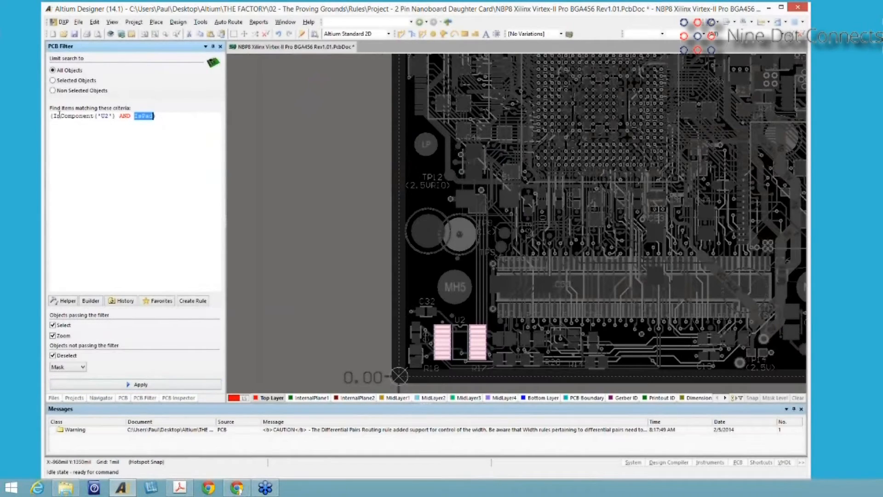
- Open the U2 pad query in the Query Helper and examine the Object Type Checks, Membership Checks and Attribute Checks functions
{"action": "left_click_drag", "start_coordinate": [60, 115], "coordinate": [113, 115]}
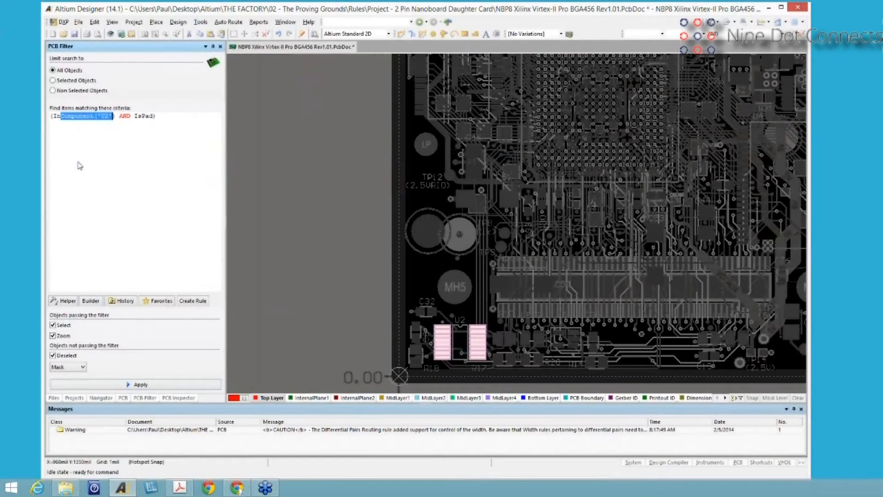
{"action": "left_click", "coordinate": [84, 215]}
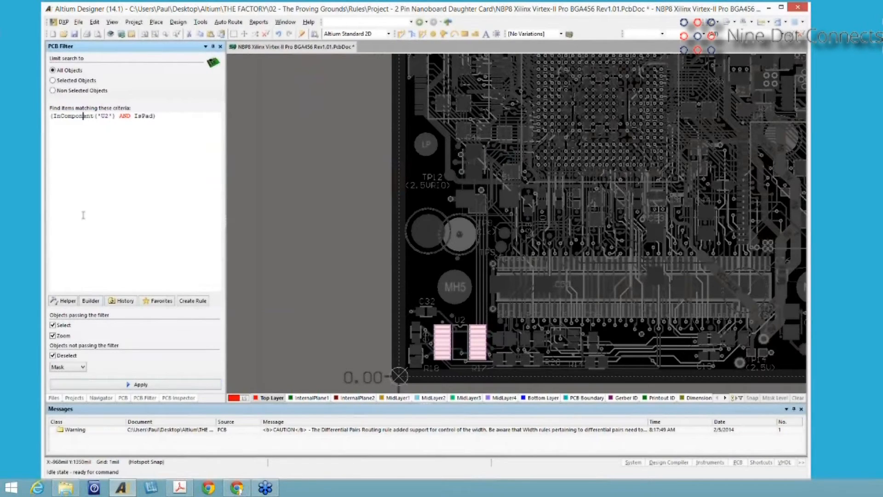
{"action": "left_click", "coordinate": [67, 301]}
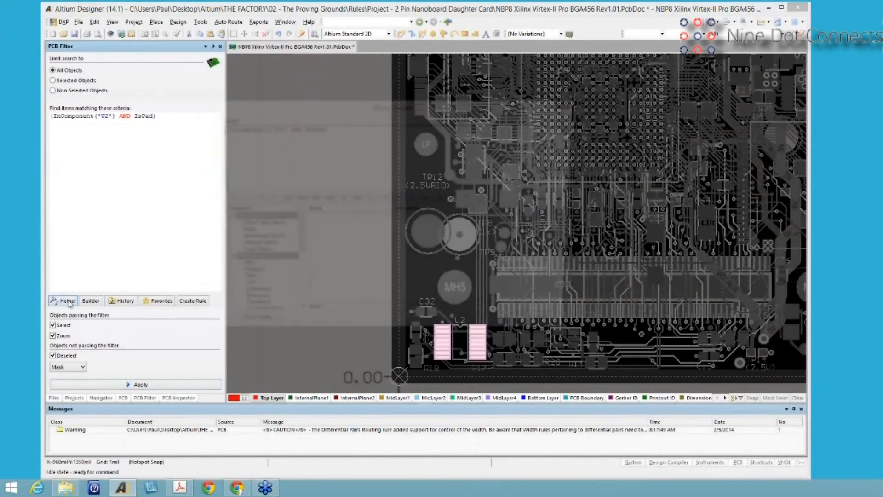
{"action": "left_click_drag", "start_coordinate": [322, 128], "coordinate": [211, 133]}
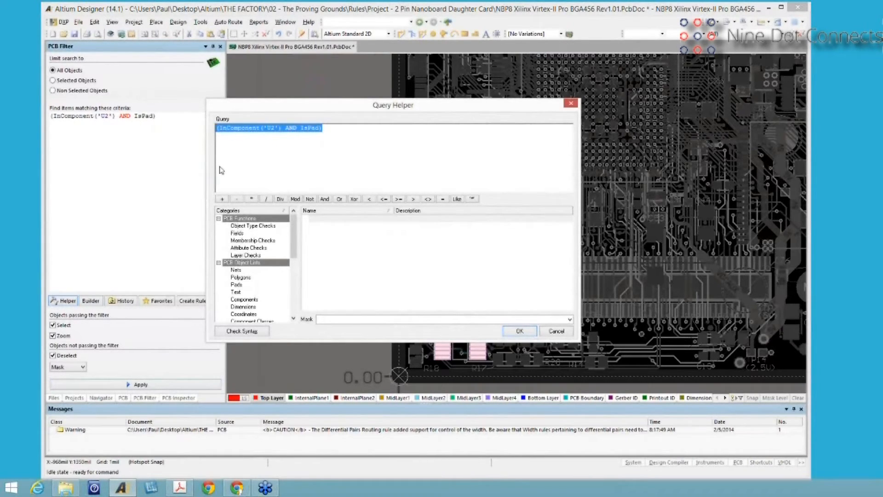
{"action": "left_click", "coordinate": [241, 226]}
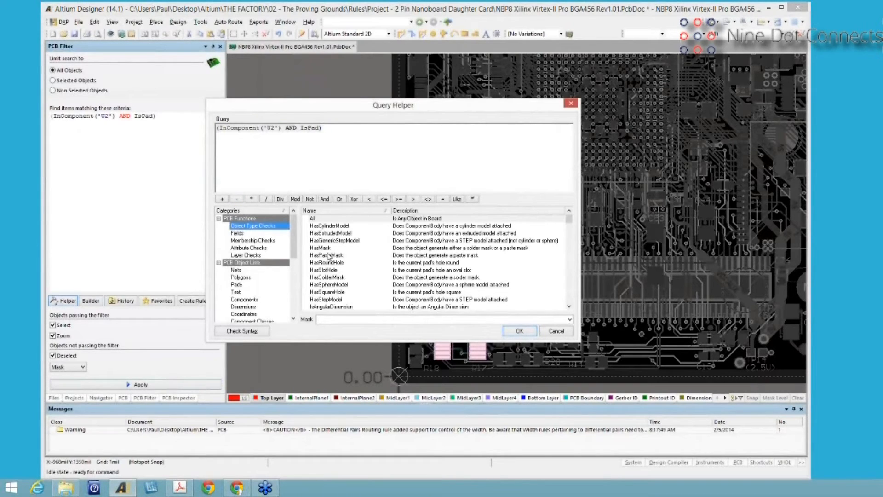
{"action": "left_click", "coordinate": [245, 240]}
{"action": "left_click", "coordinate": [247, 248]}
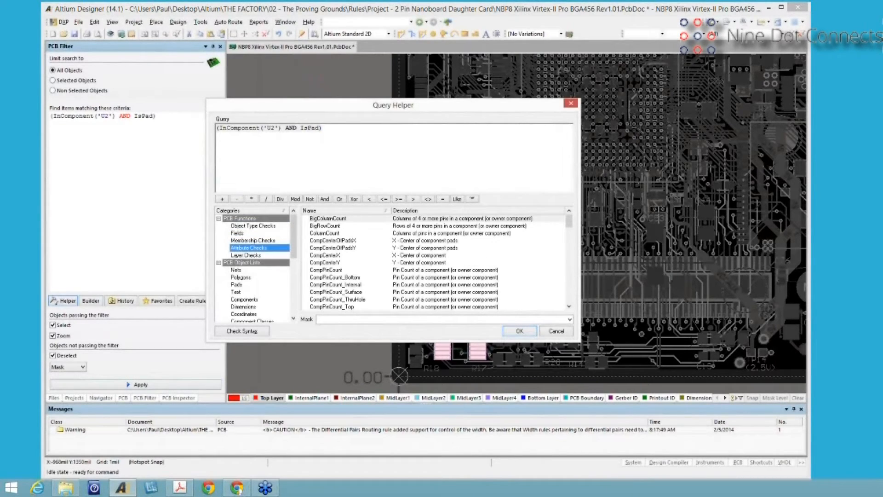
{"action": "left_click", "coordinate": [331, 233]}
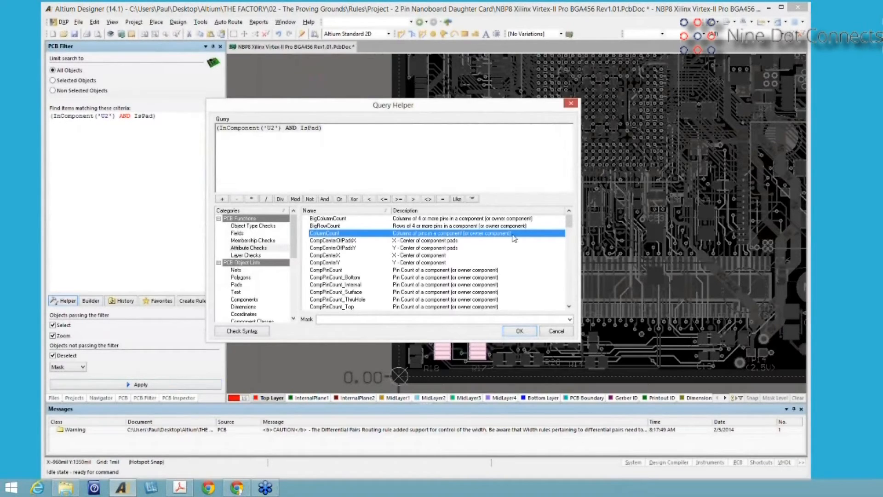
- Look through the Membership Checks functions, consult the Query Language Reference PDF and move that document off the Query Helper
{"action": "left_click", "coordinate": [242, 241]}
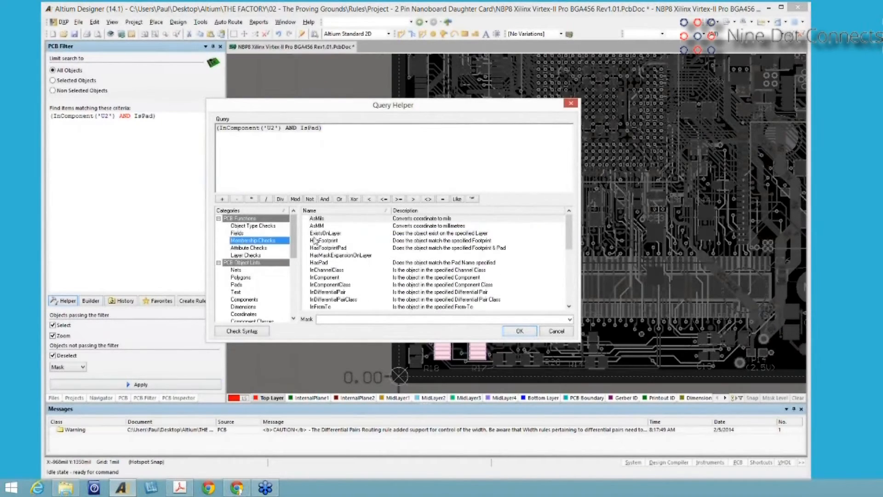
{"action": "scroll", "coordinate": [318, 267], "scroll_direction": "down", "scroll_amount": 2}
{"action": "left_click", "coordinate": [318, 263]}
{"action": "scroll", "coordinate": [318, 271], "scroll_direction": "down", "scroll_amount": 5}
{"action": "scroll", "coordinate": [321, 279], "scroll_direction": "up", "scroll_amount": 2}
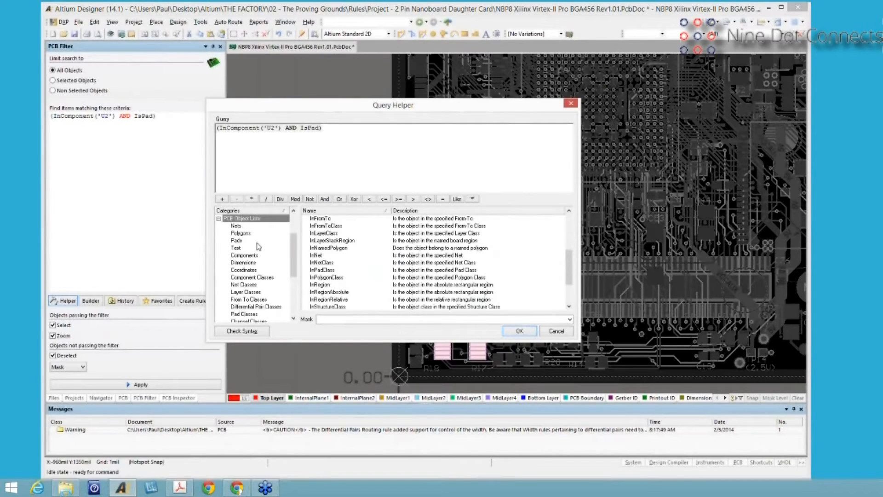
{"action": "scroll", "coordinate": [295, 252], "scroll_direction": "up", "scroll_amount": 2}
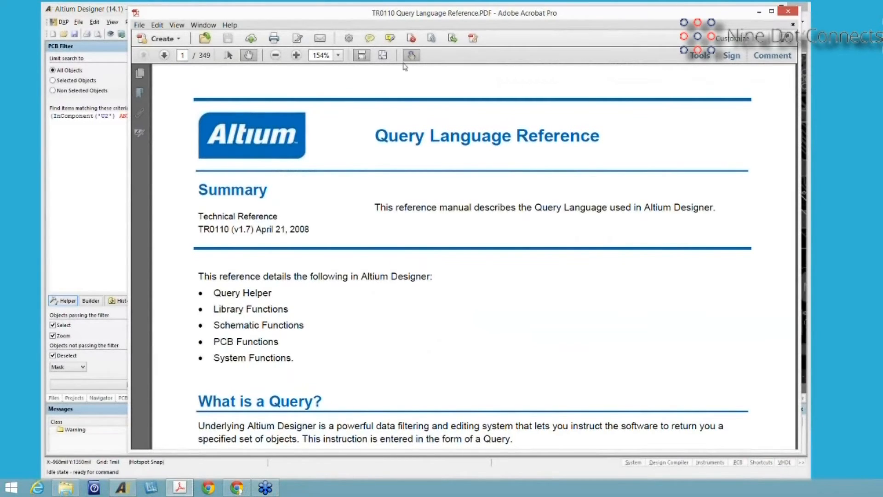
{"action": "left_click_drag", "start_coordinate": [404, 13], "coordinate": [385, 290]}
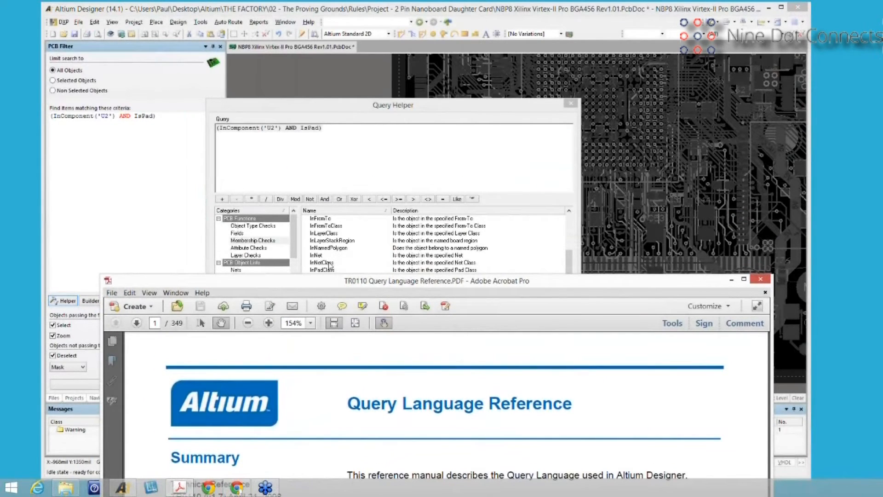
{"action": "left_click_drag", "start_coordinate": [326, 285], "coordinate": [321, 496]}
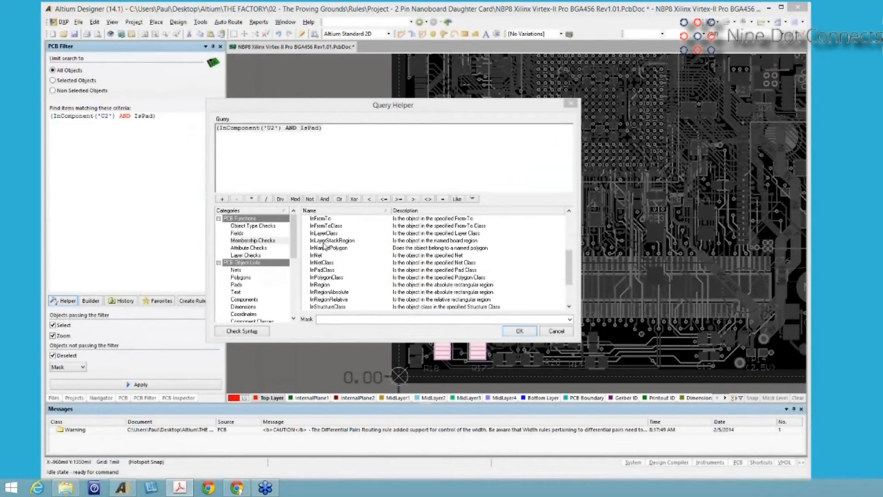
{"action": "left_click", "coordinate": [249, 248]}
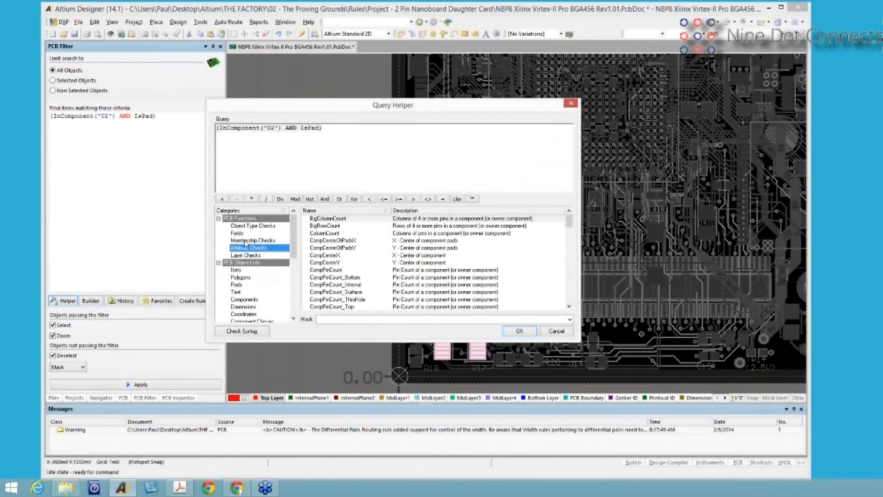
{"action": "left_click", "coordinate": [319, 307]}
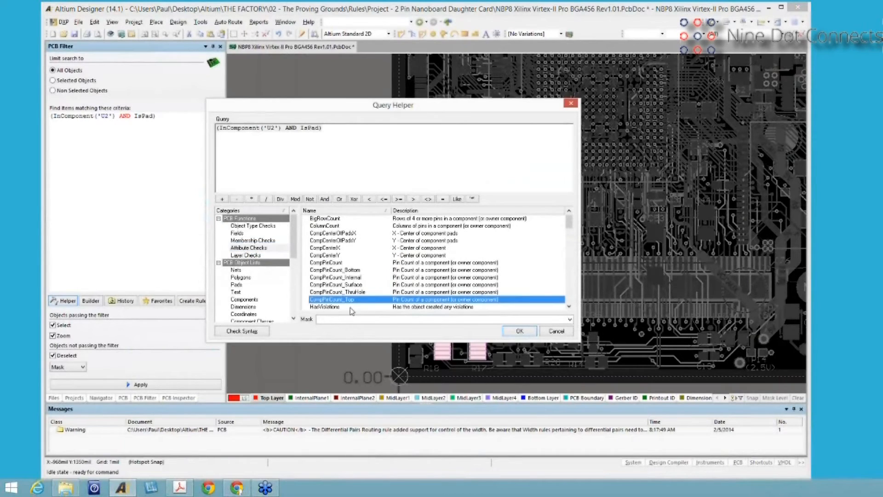
{"action": "left_click", "coordinate": [514, 335]}
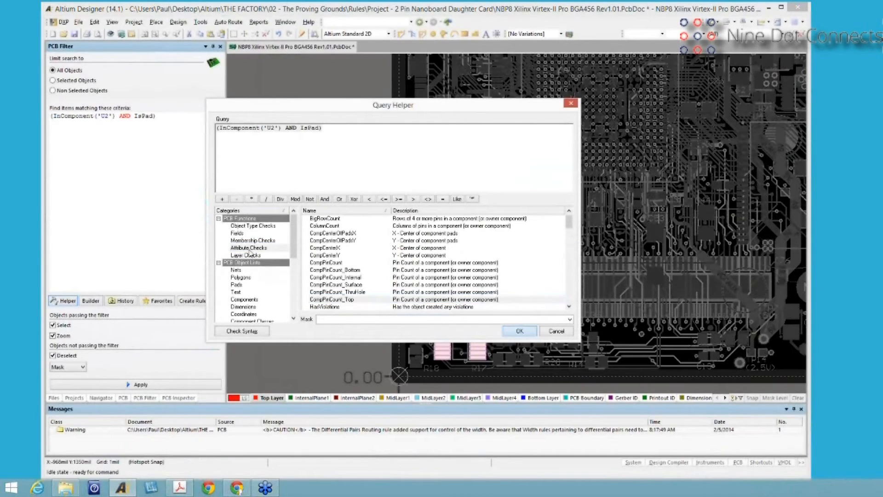
- Replace the filter query with CompPinCount_Top > 10 using the Query Helper's Attribute Checks, accept it and apply the filter to the board
{"action": "left_click", "coordinate": [68, 301]}
{"action": "left_click", "coordinate": [246, 249]}
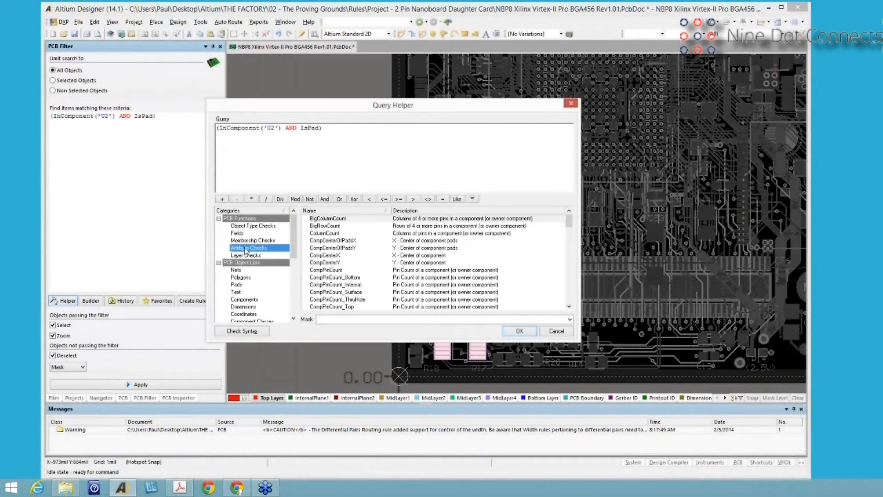
{"action": "left_click", "coordinate": [324, 309]}
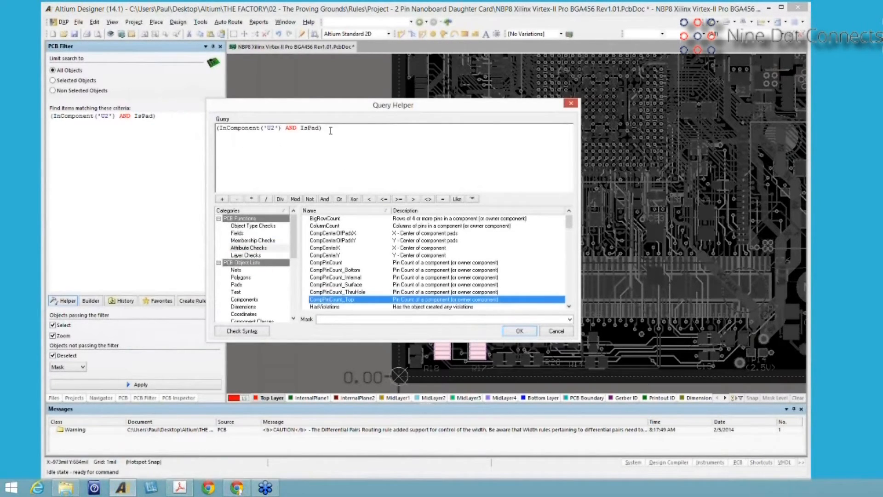
{"action": "left_click_drag", "start_coordinate": [329, 129], "coordinate": [207, 127]}
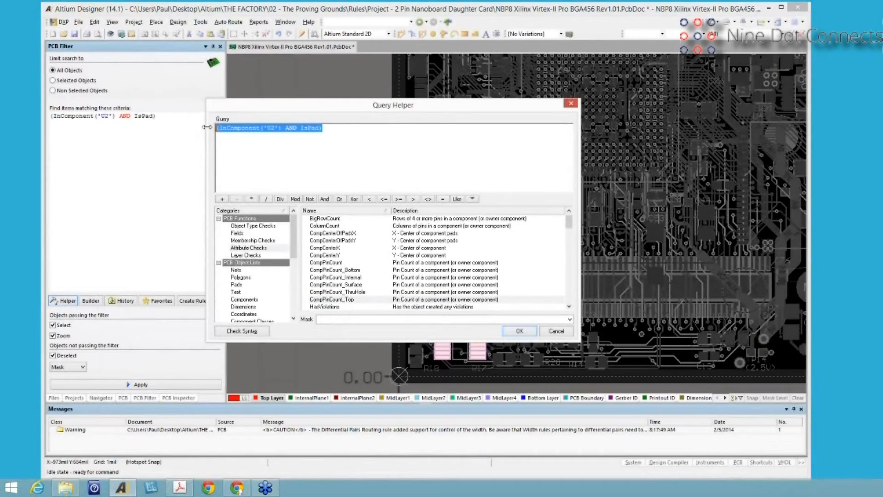
{"action": "key", "text": "Delete"}
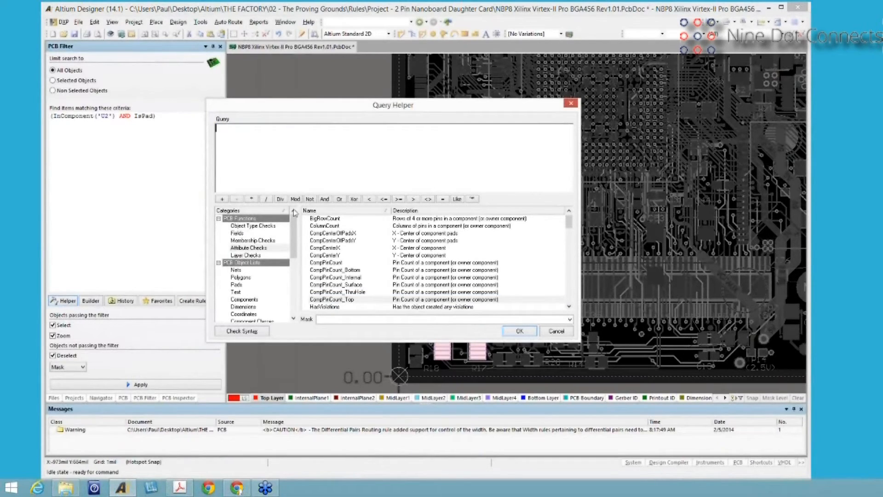
{"action": "double_click", "coordinate": [337, 300]}
{"action": "type", "text": "> 10"}
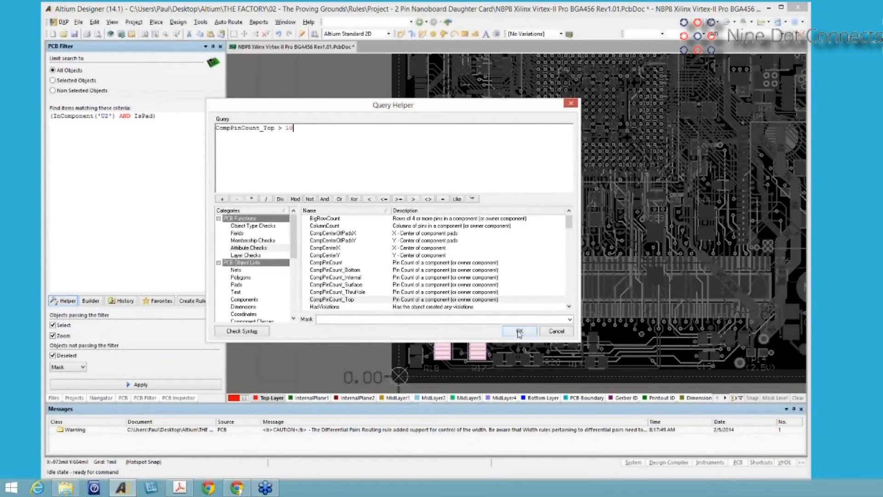
{"action": "key", "text": "Return"}
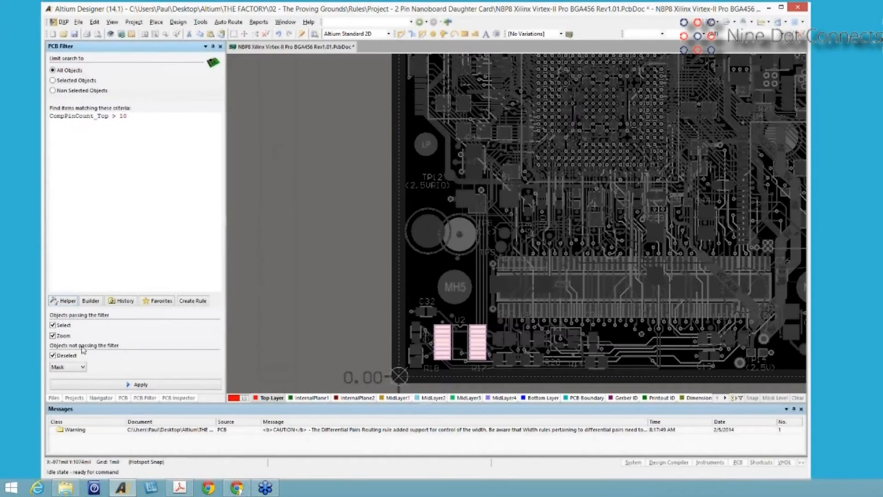
{"action": "left_click", "coordinate": [128, 385]}
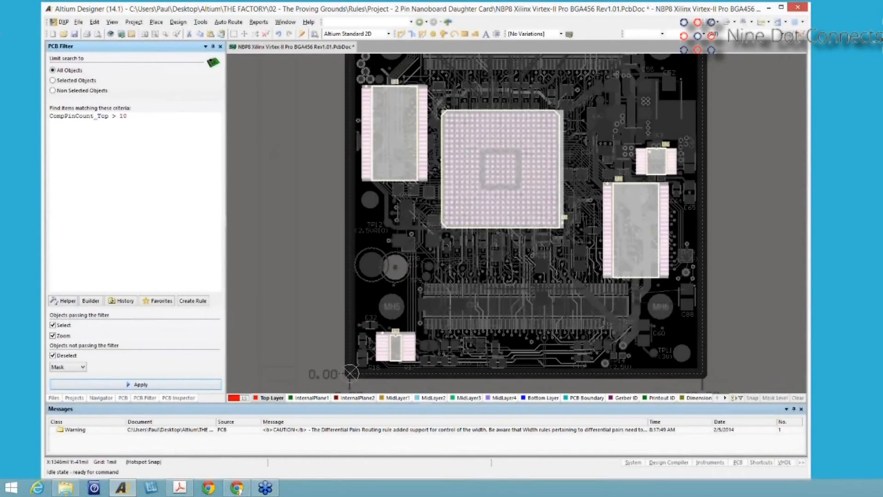
- Glance at the Query Language Reference PDF, and examine the Query Helper's Fields, Membership Checks, Nets, Polygons, Text and Pads categories
{"action": "left_click", "coordinate": [179, 487]}
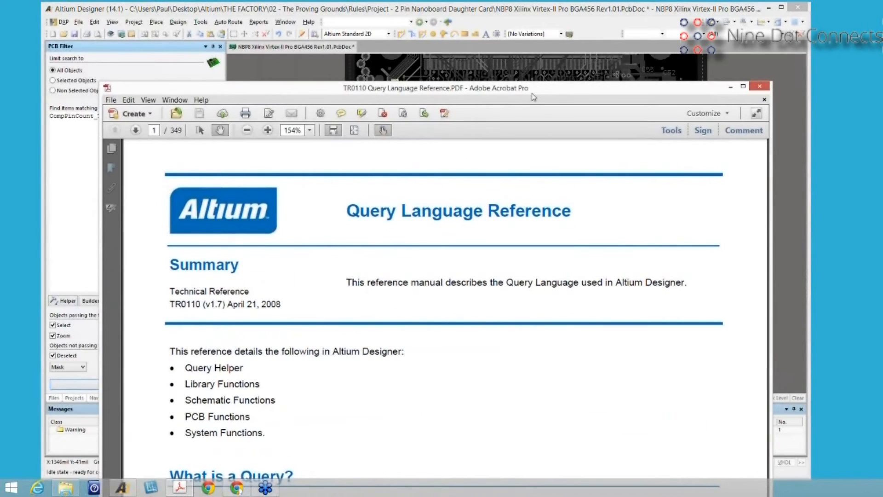
{"action": "left_click", "coordinate": [76, 178]}
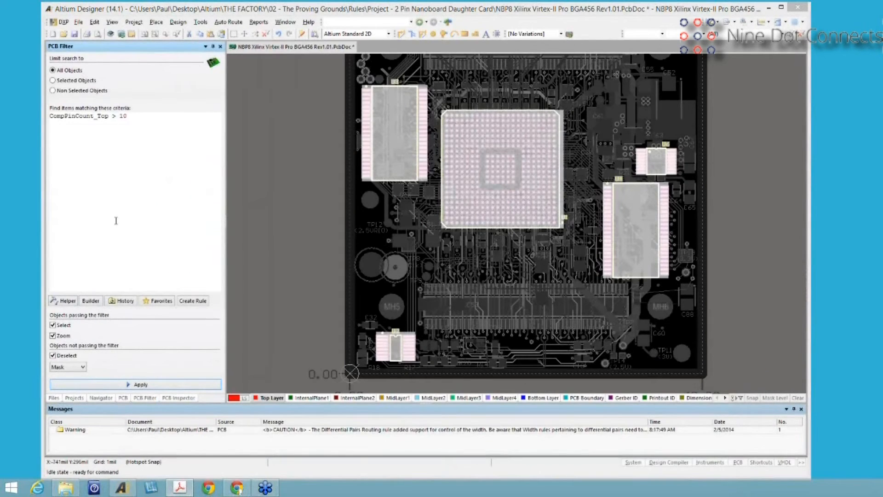
{"action": "left_click", "coordinate": [83, 169]}
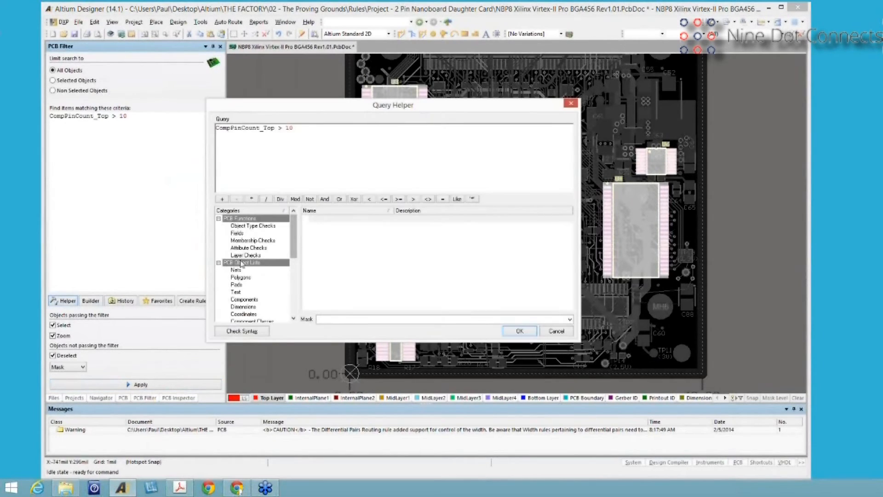
{"action": "left_click", "coordinate": [240, 233]}
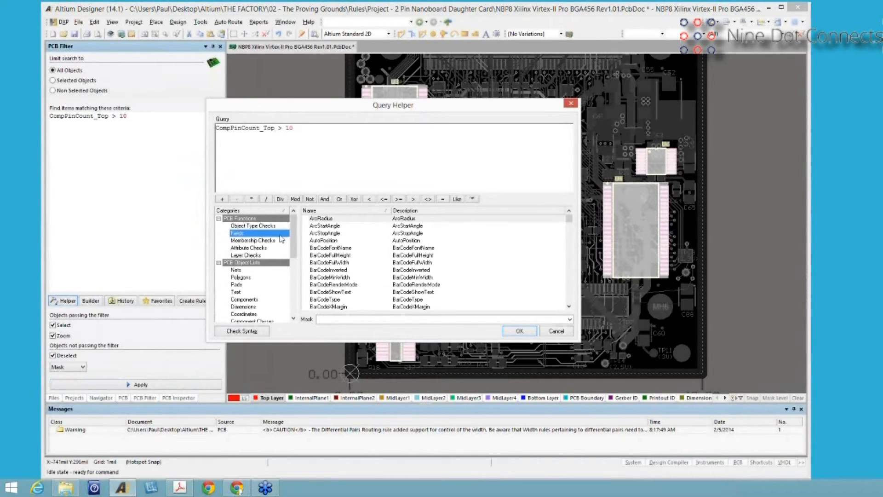
{"action": "left_click", "coordinate": [253, 242]}
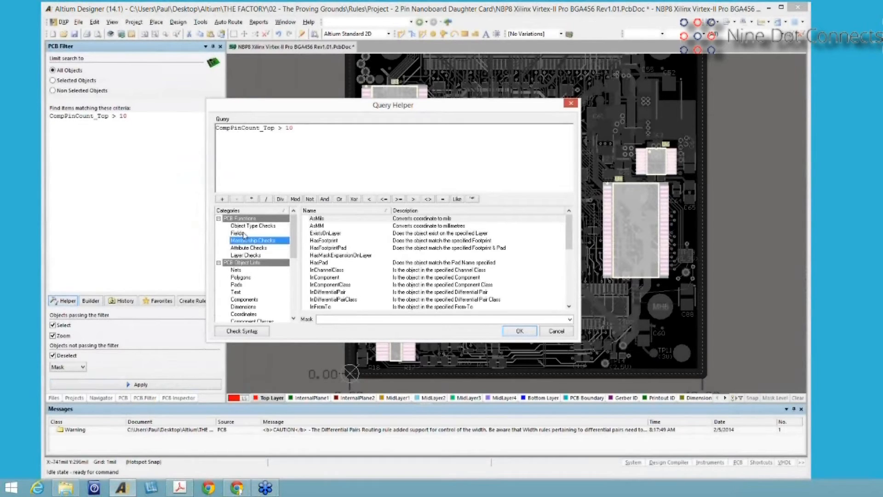
{"action": "left_click", "coordinate": [236, 270]}
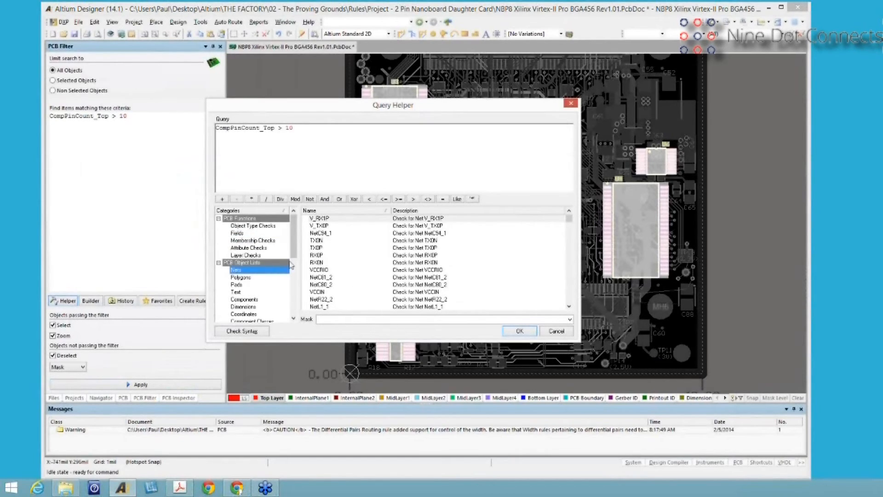
{"action": "left_click", "coordinate": [247, 278]}
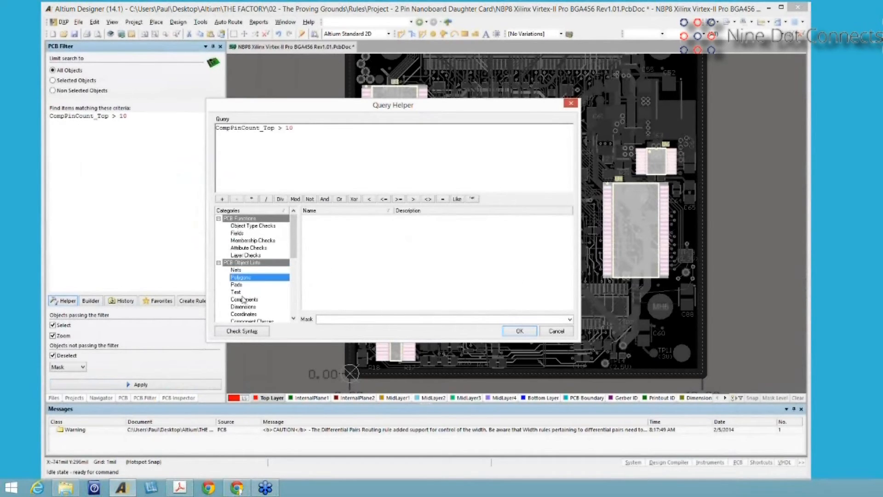
{"action": "left_click", "coordinate": [240, 292]}
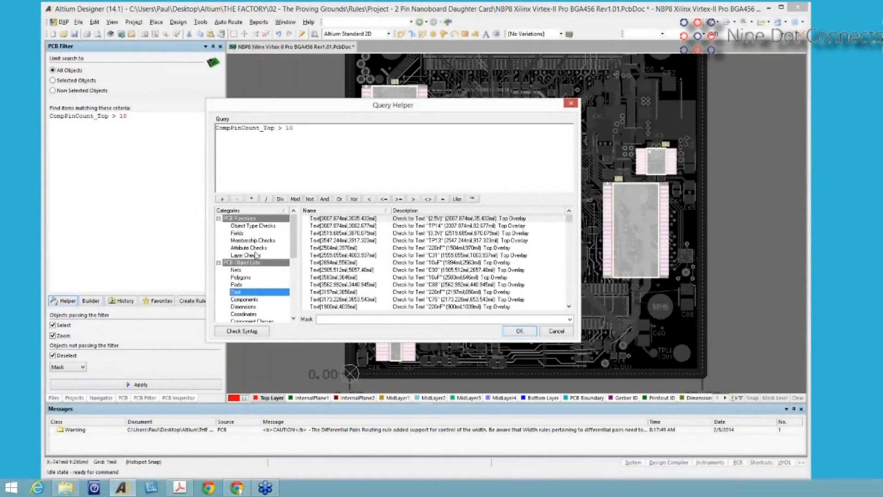
{"action": "left_click", "coordinate": [238, 233]}
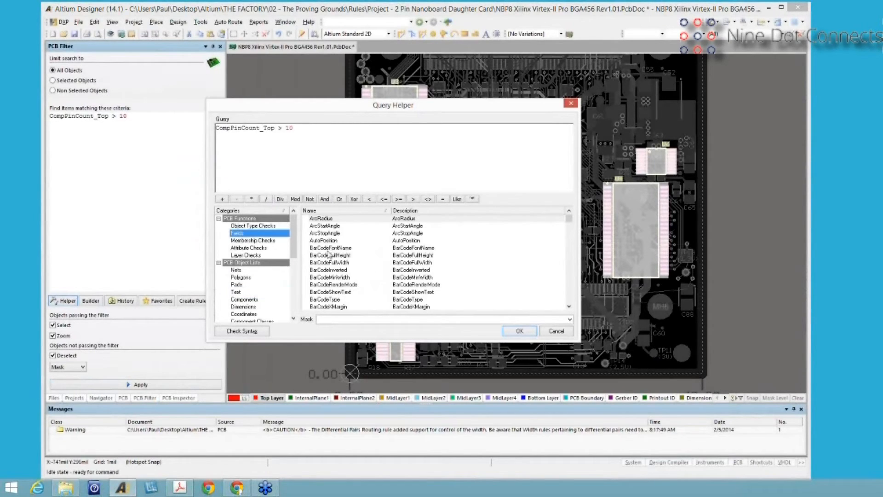
{"action": "left_click", "coordinate": [237, 285]}
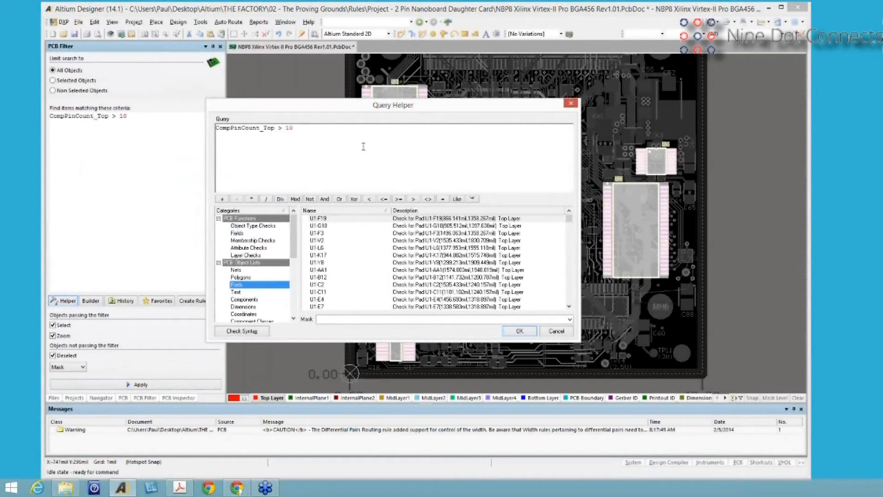
- Examine the Arithmetic, Trigonometry, Exponential/Logarithmic, Aggregate and System categories of the System Functions in the Query Helper
{"action": "left_click_drag", "start_coordinate": [292, 249], "coordinate": [286, 307]}
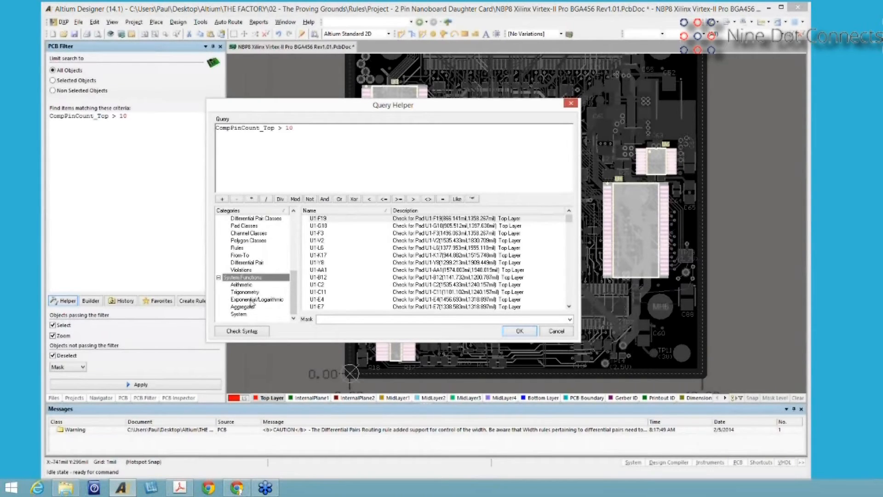
{"action": "left_click", "coordinate": [245, 286]}
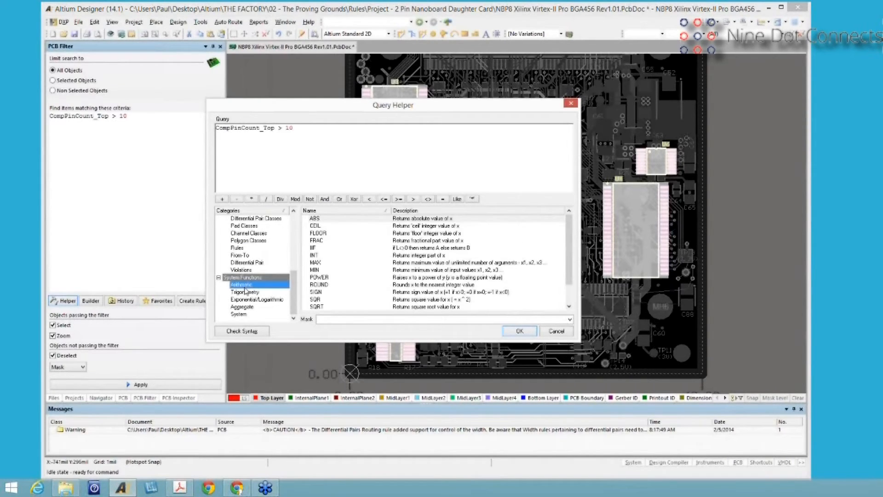
{"action": "left_click", "coordinate": [253, 294]}
{"action": "left_click", "coordinate": [252, 300]}
{"action": "left_click", "coordinate": [248, 306]}
{"action": "left_click", "coordinate": [245, 314]}
{"action": "left_click", "coordinate": [251, 293]}
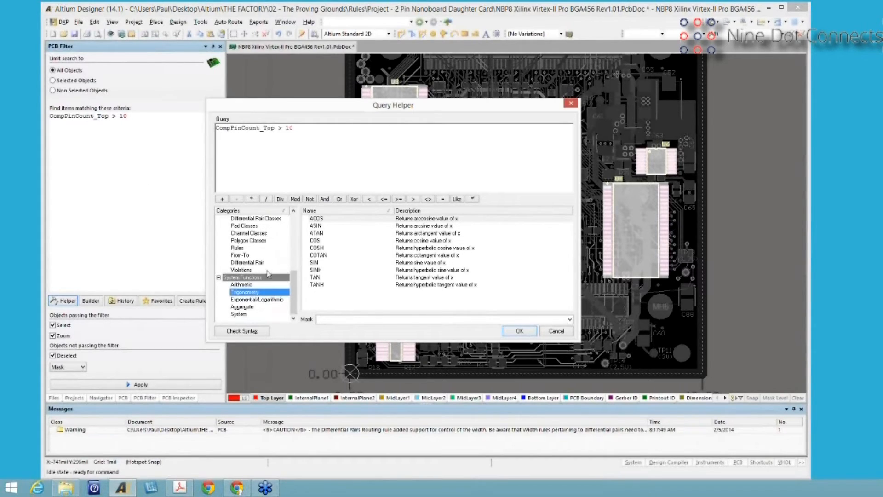
- Look once more through the System Functions categories from Arithmetic to System and leave the Query Helper without changing the query
{"action": "left_click", "coordinate": [243, 285]}
{"action": "left_click", "coordinate": [245, 292]}
{"action": "left_click", "coordinate": [247, 300]}
{"action": "left_click", "coordinate": [247, 307]}
{"action": "left_click", "coordinate": [249, 315]}
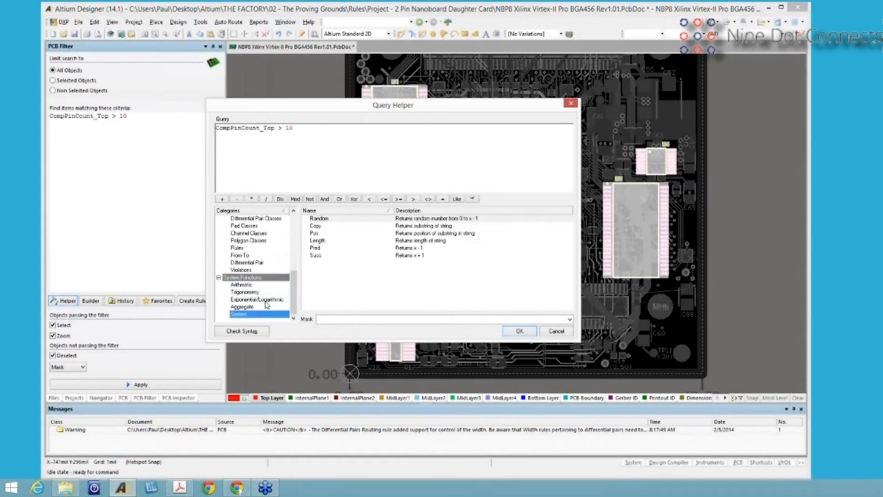
{"action": "left_click", "coordinate": [558, 332]}
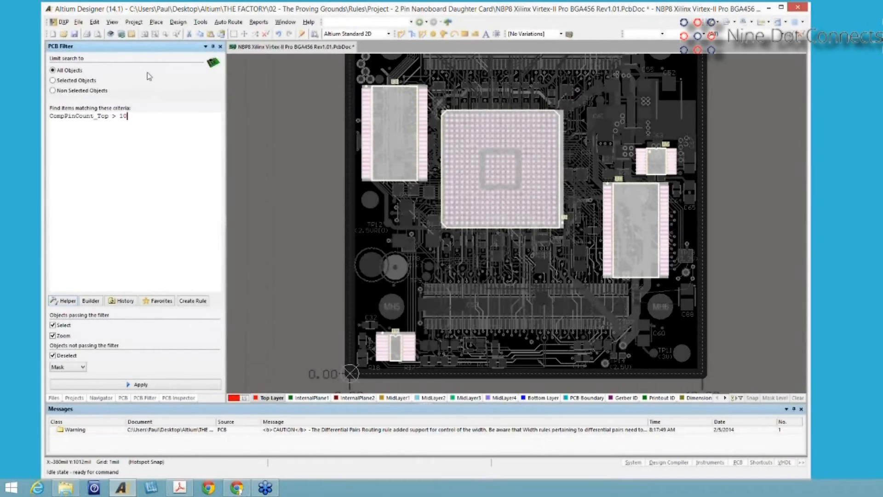
- View the microstrip impedance and trace width formulas in the Layer Stack Manager's Impedance Formula Editor, then close both without changes
{"action": "left_click", "coordinate": [178, 23]}
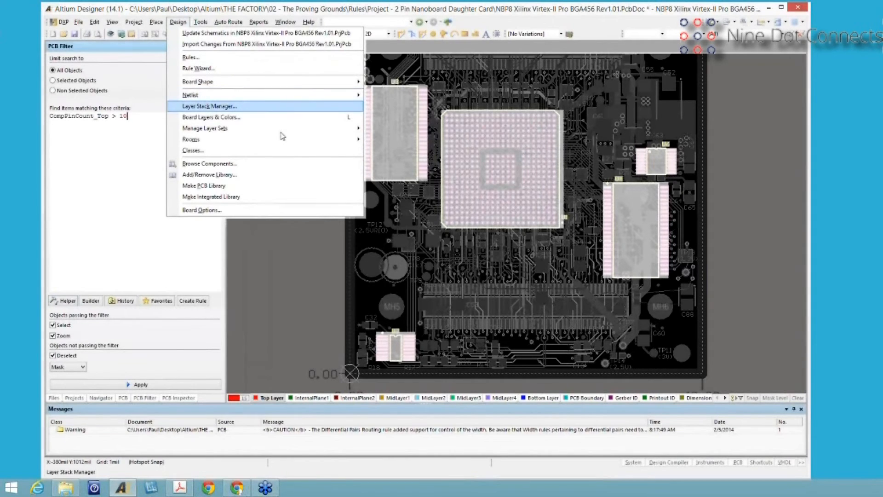
{"action": "left_click", "coordinate": [225, 106]}
{"action": "left_click", "coordinate": [639, 303]}
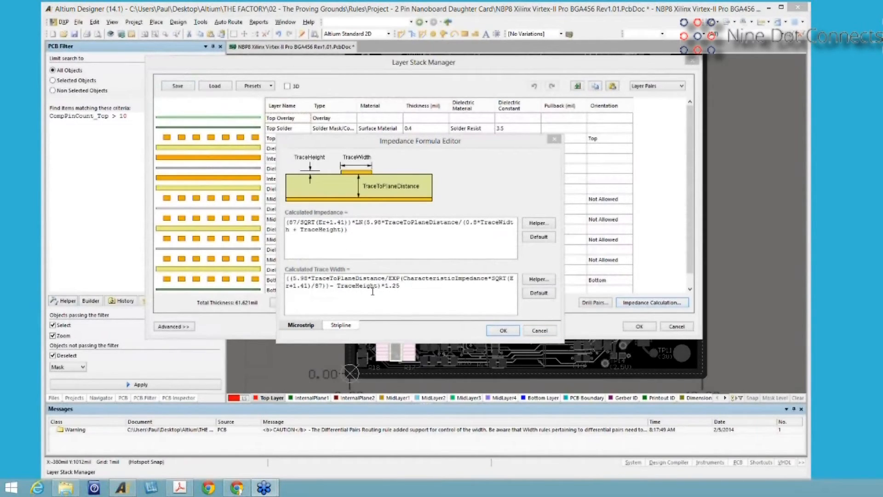
{"action": "left_click", "coordinate": [539, 330]}
{"action": "key", "text": "Escape"}
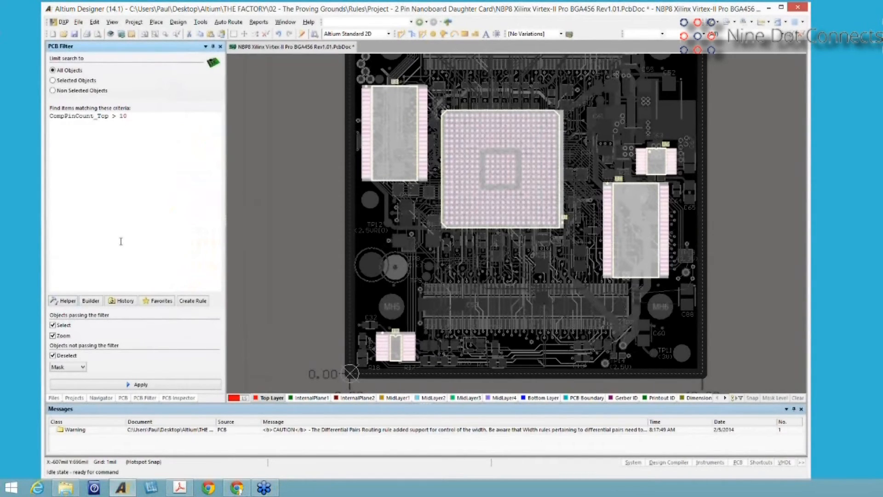
- Review the query history in the Expression Manager and apply the favorite Non Electrical Holes, IsPad And (Not IsElectrical), to the board
{"action": "left_click", "coordinate": [125, 301]}
{"action": "left_click_drag", "start_coordinate": [121, 311], "coordinate": [320, 137]}
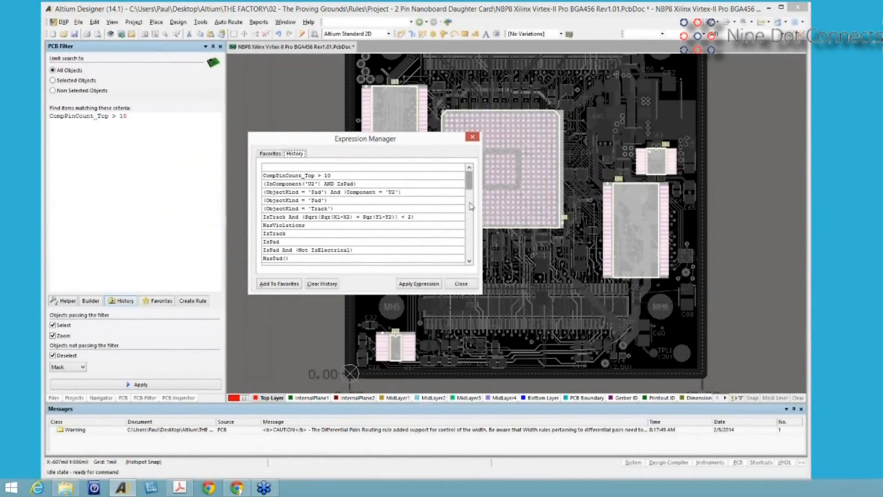
{"action": "scroll", "coordinate": [472, 207], "scroll_direction": "down", "scroll_amount": 6}
{"action": "scroll", "coordinate": [336, 190], "scroll_direction": "up", "scroll_amount": 6}
{"action": "left_click", "coordinate": [335, 184]}
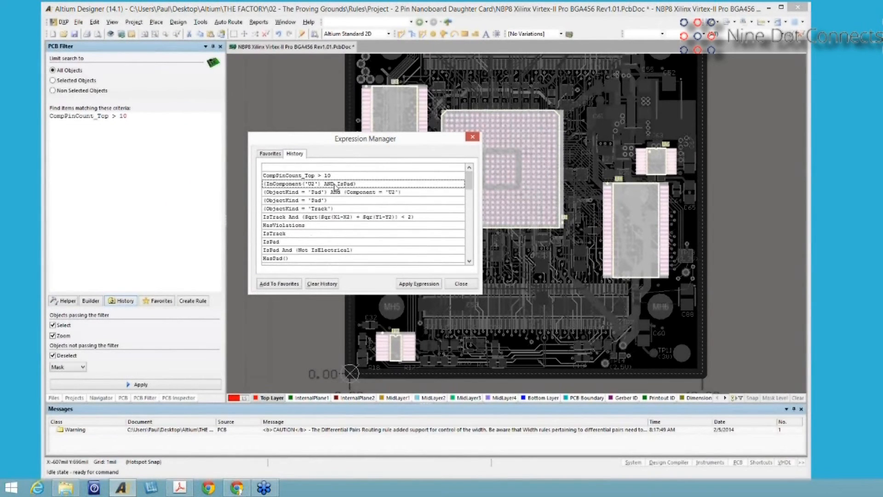
{"action": "left_click", "coordinate": [272, 155]}
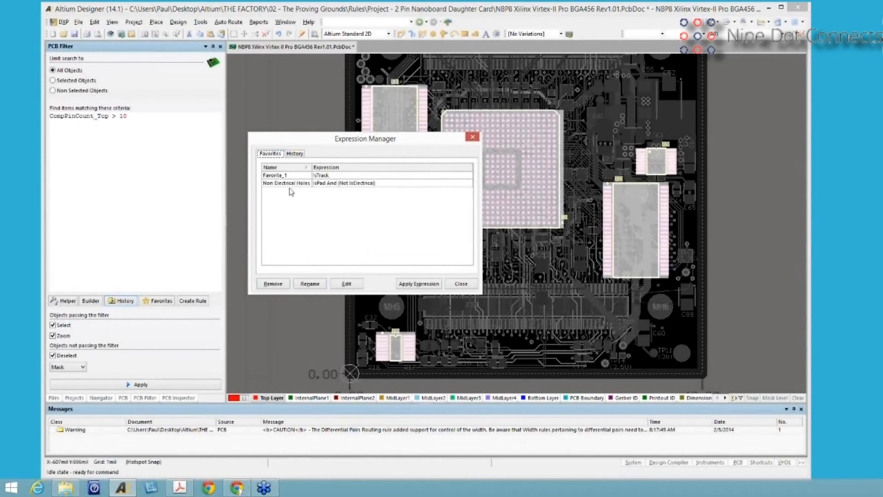
{"action": "left_click", "coordinate": [331, 183]}
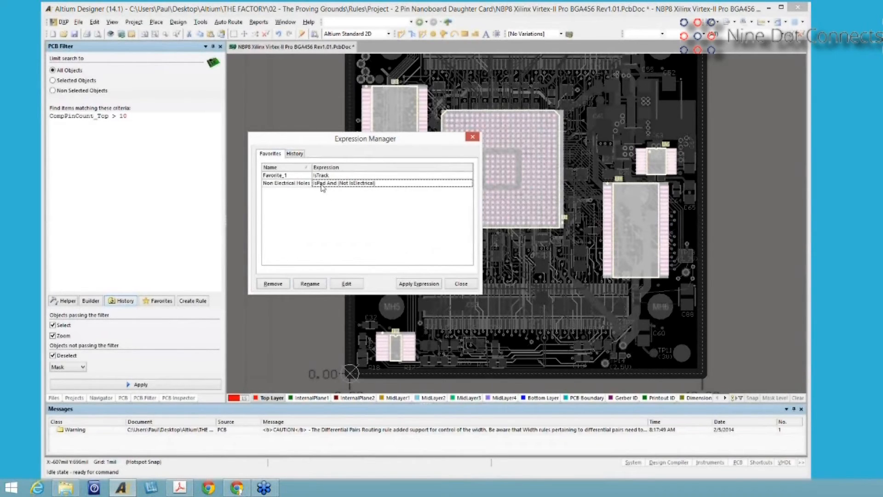
{"action": "left_click", "coordinate": [420, 285]}
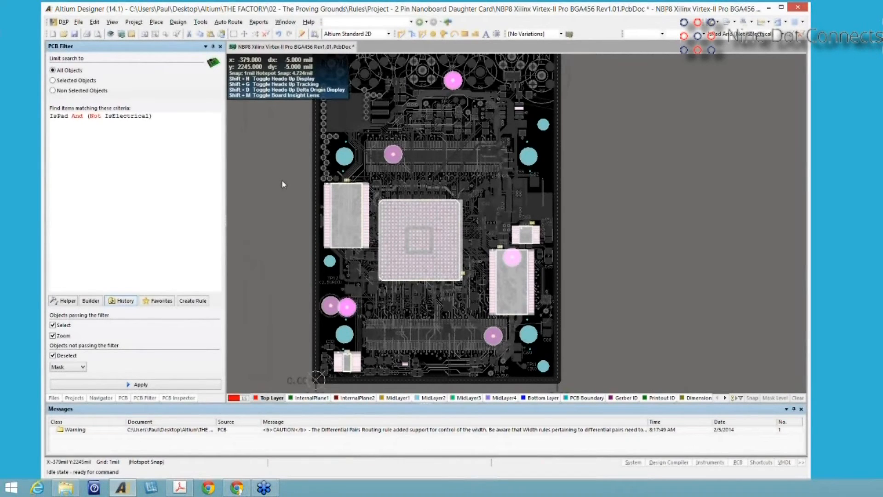
- Open the favorites organizer from the board's filter pop-up, check its History and Favorites lists, and close it
{"action": "key", "text": "y"}
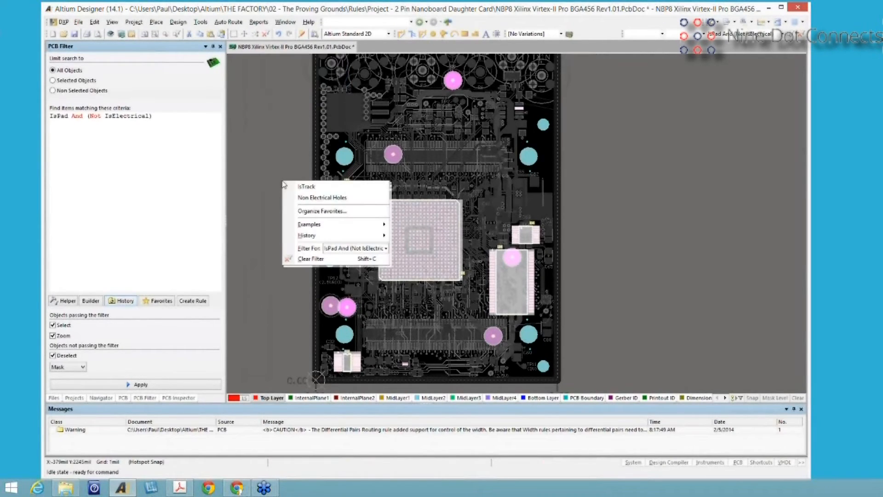
{"action": "left_click", "coordinate": [306, 200]}
{"action": "left_click", "coordinate": [311, 212]}
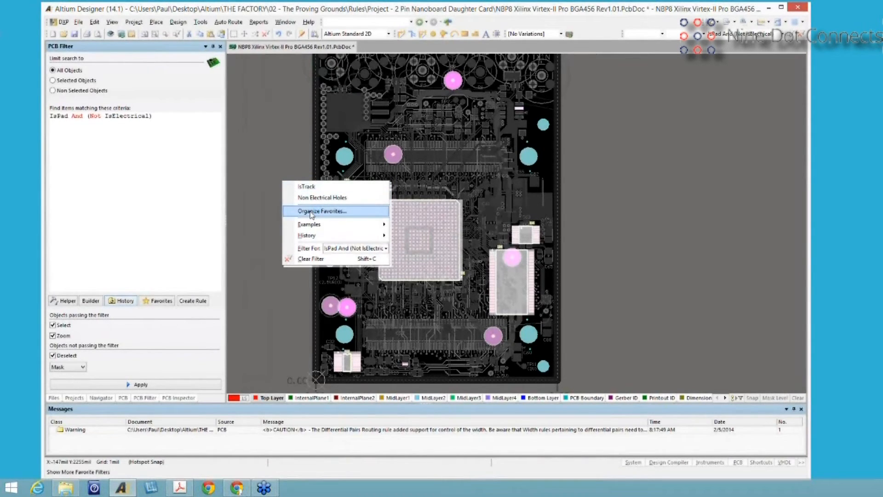
{"action": "left_click", "coordinate": [312, 212]}
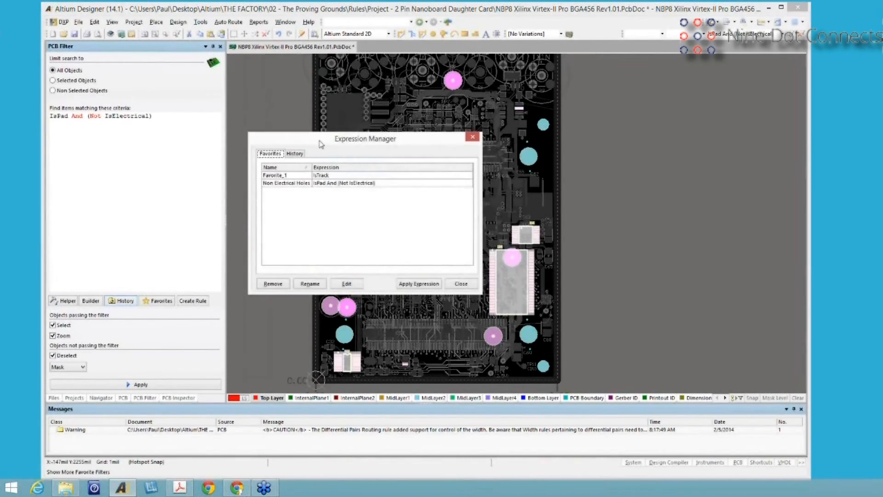
{"action": "left_click", "coordinate": [295, 154]}
{"action": "left_click", "coordinate": [273, 155]}
{"action": "left_click", "coordinate": [457, 285]}
- Filter the board with the example query "Tracks less than 2 units long" and deselect the matching tracks
{"action": "key", "text": "y"}
{"action": "mouse_move", "coordinate": [293, 302]}
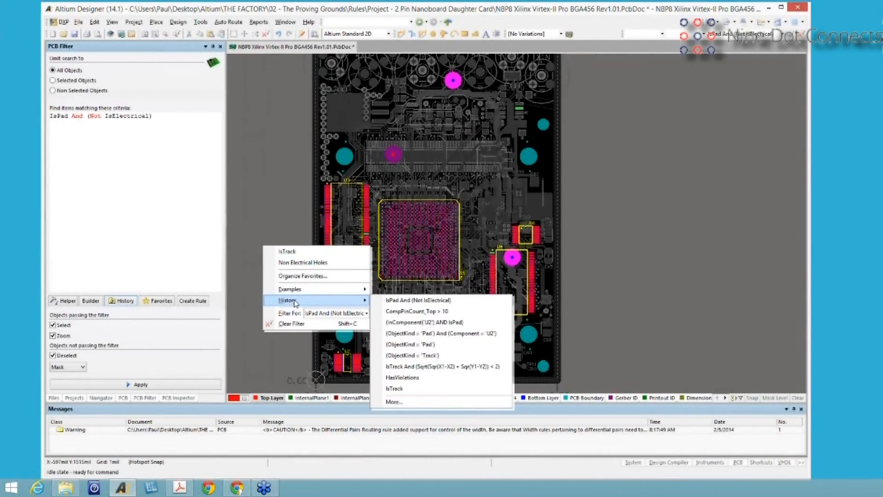
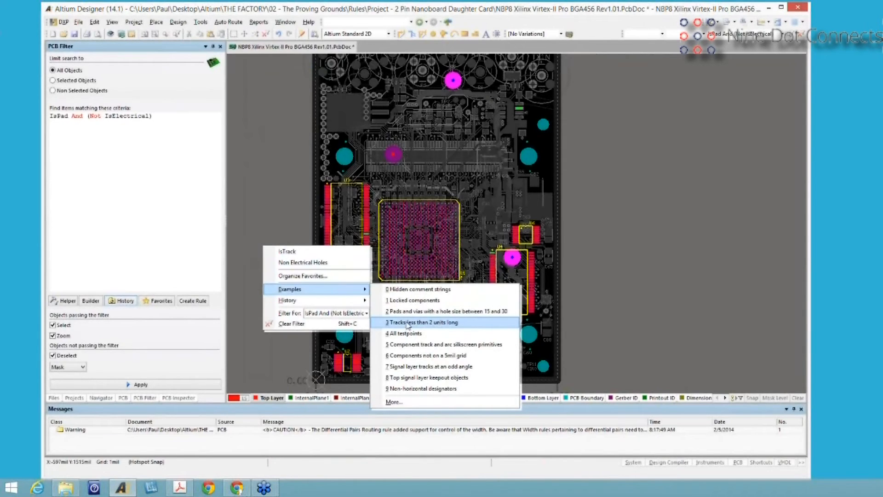
{"action": "left_click", "coordinate": [408, 323]}
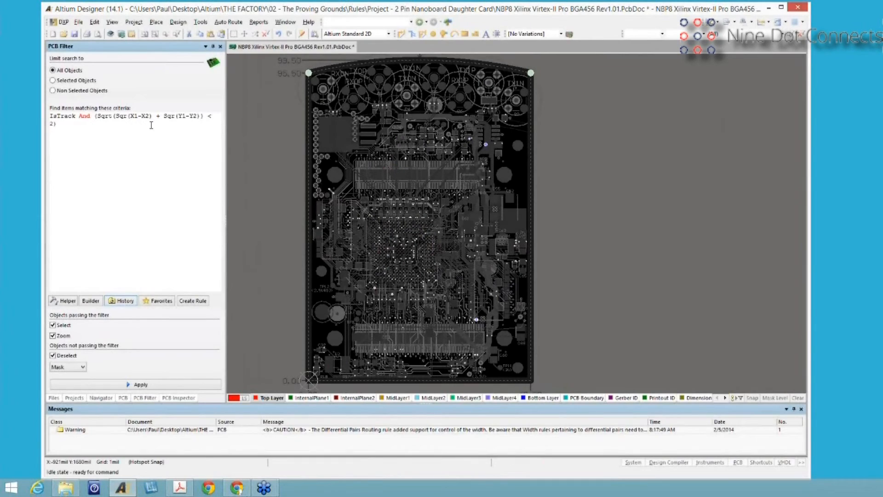
{"action": "left_click", "coordinate": [292, 230]}
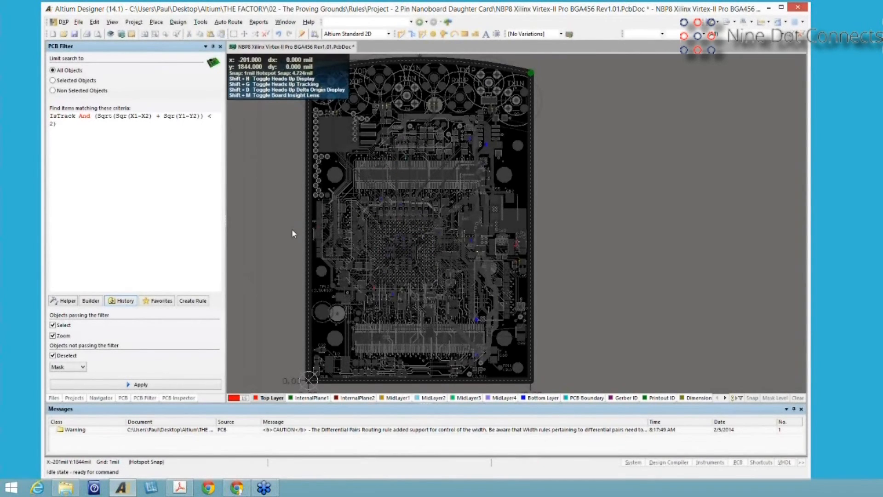
- Inspect the properties of the very short VCC track on pad 11, close them unchanged, and highlight the applied query text
{"action": "scroll", "coordinate": [291, 228], "scroll_direction": "up", "scroll_amount": 3, "text": "ctrl"}
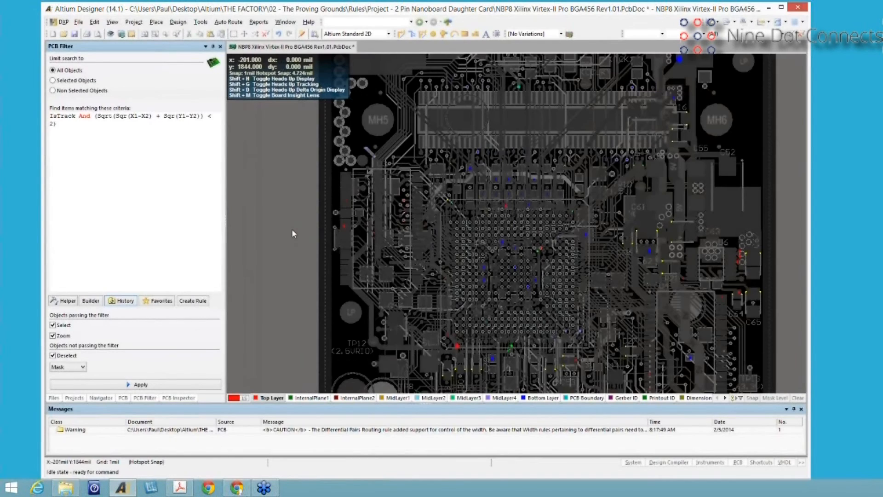
{"action": "scroll", "coordinate": [313, 222], "scroll_direction": "up", "scroll_amount": 2, "text": "ctrl"}
{"action": "right_click_drag", "start_coordinate": [312, 222], "coordinate": [308, 225]}
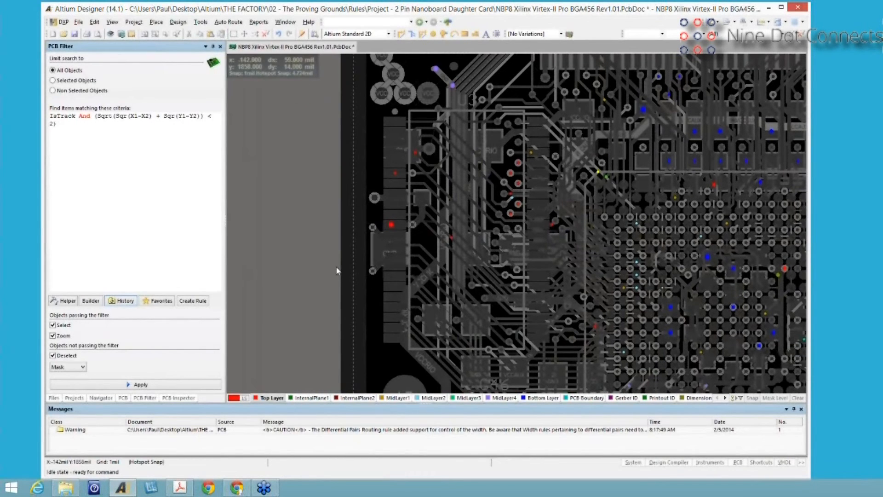
{"action": "right_click_drag", "start_coordinate": [393, 237], "coordinate": [337, 267]}
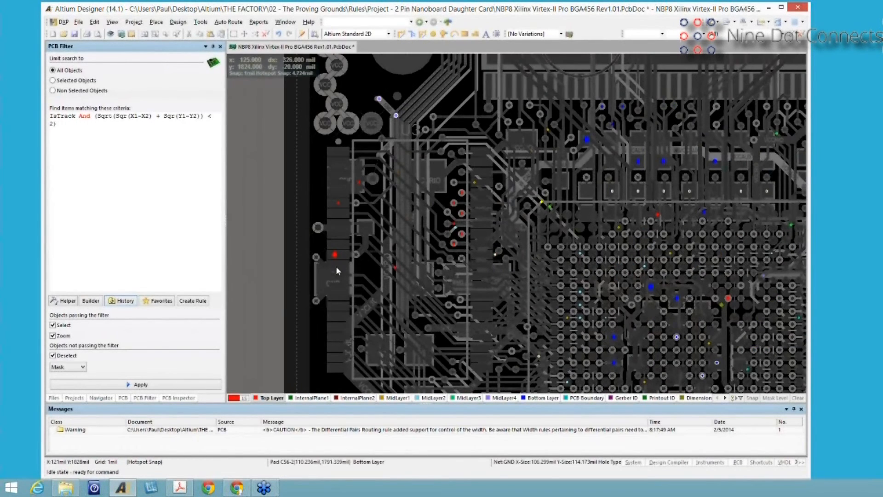
{"action": "scroll", "coordinate": [335, 266], "scroll_direction": "up", "scroll_amount": 5, "text": "ctrl"}
{"action": "scroll", "coordinate": [336, 266], "scroll_direction": "up", "scroll_amount": 3, "text": "ctrl"}
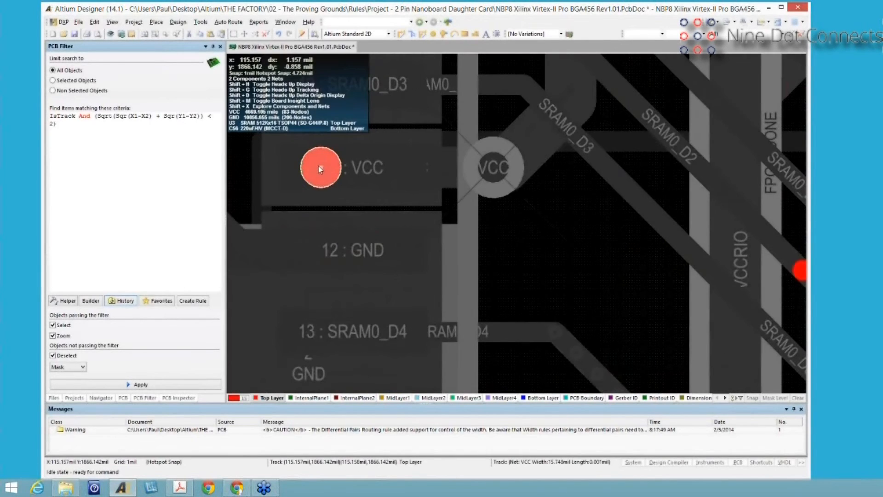
{"action": "double_click", "coordinate": [321, 169]}
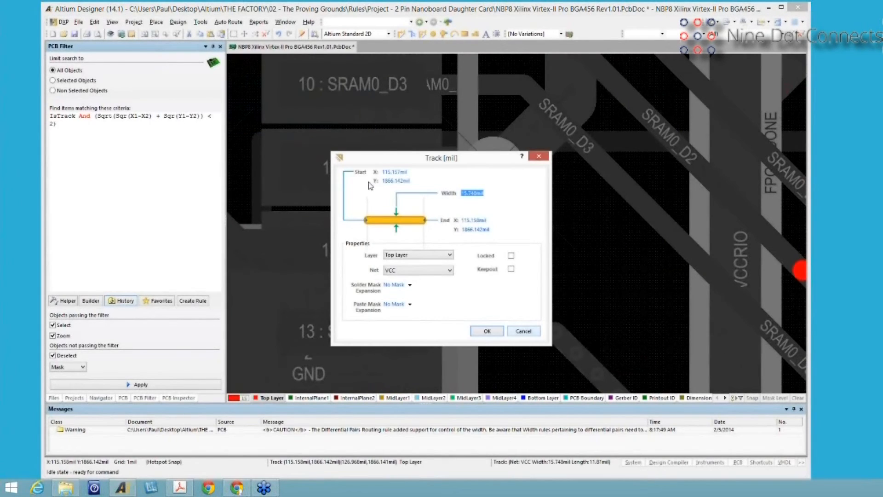
{"action": "key", "text": "Escape"}
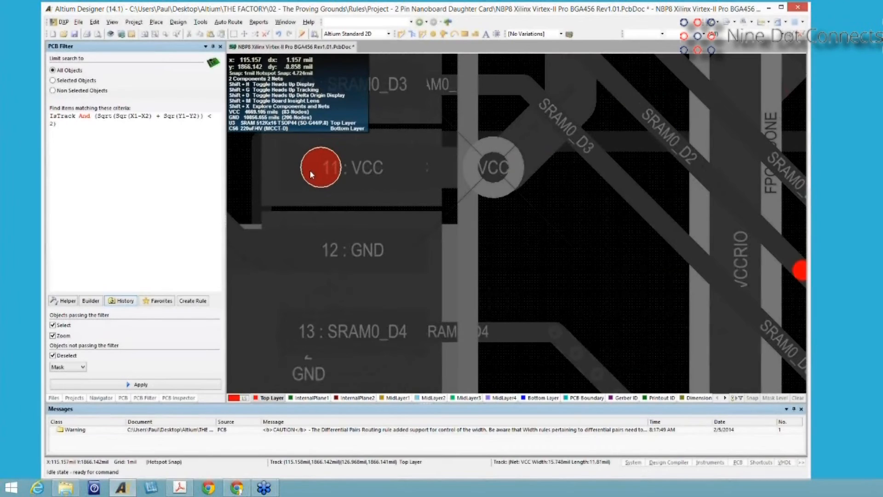
{"action": "left_click_drag", "start_coordinate": [58, 125], "coordinate": [51, 116]}
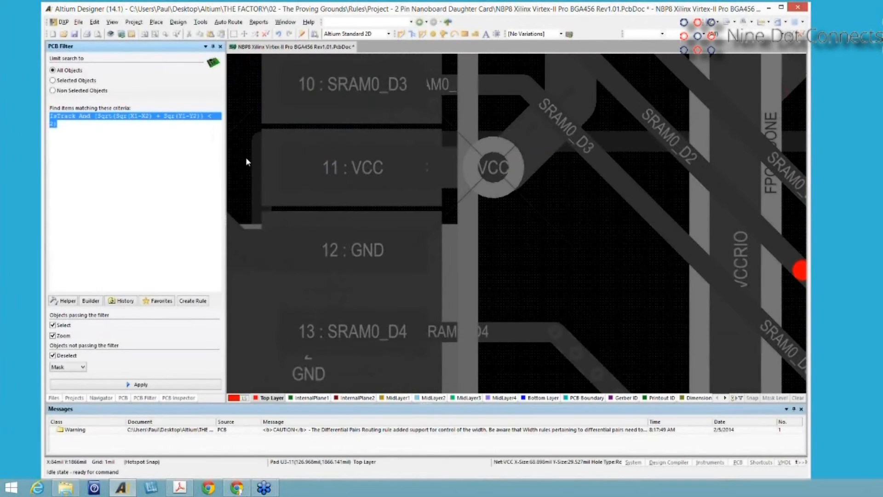
{"action": "key", "text": "shift+h"}
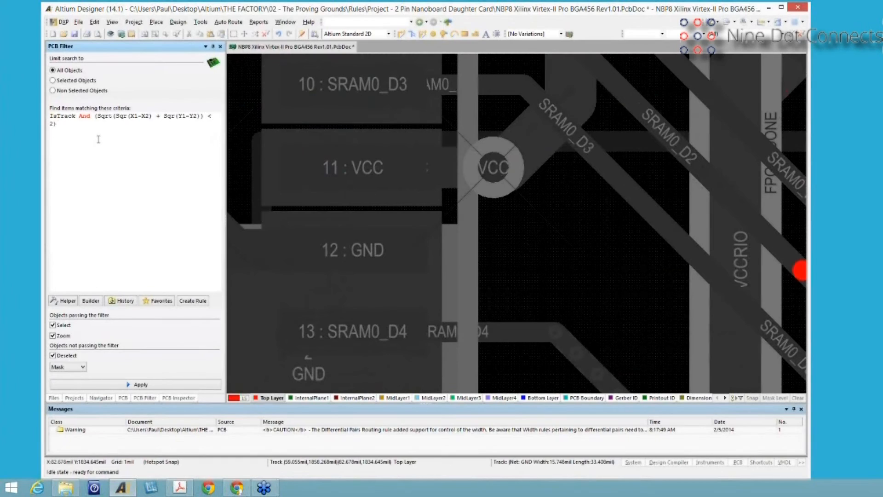
- Compare the net-class queries and clearances of the TX1, RX1, RX0 and TX0 Clearance design rules, and close the rules editor without changes
{"action": "left_click", "coordinate": [179, 22]}
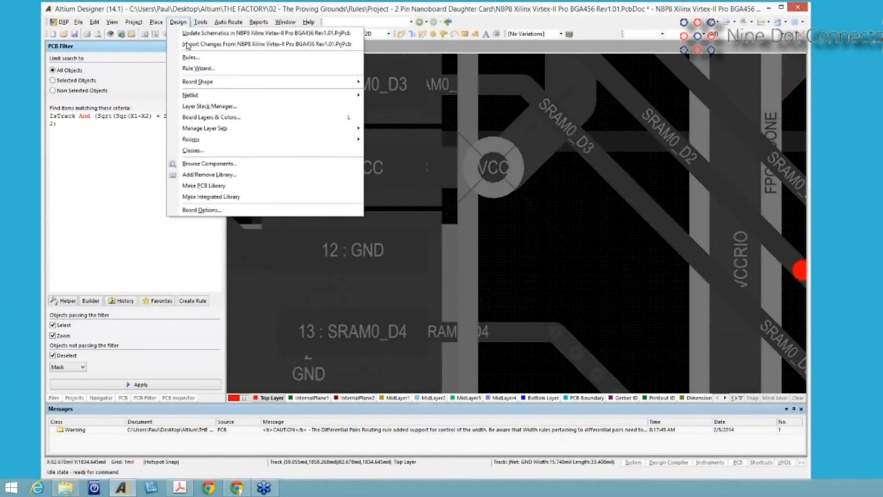
{"action": "left_click", "coordinate": [192, 58]}
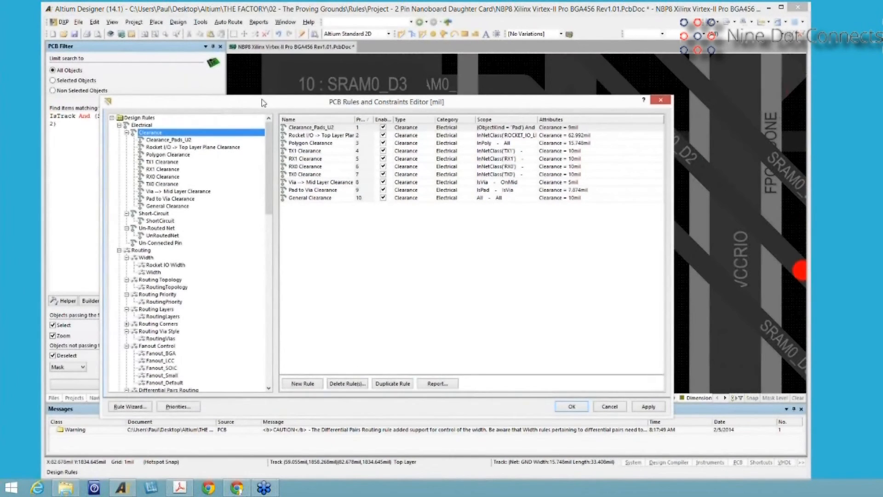
{"action": "left_click", "coordinate": [182, 159]}
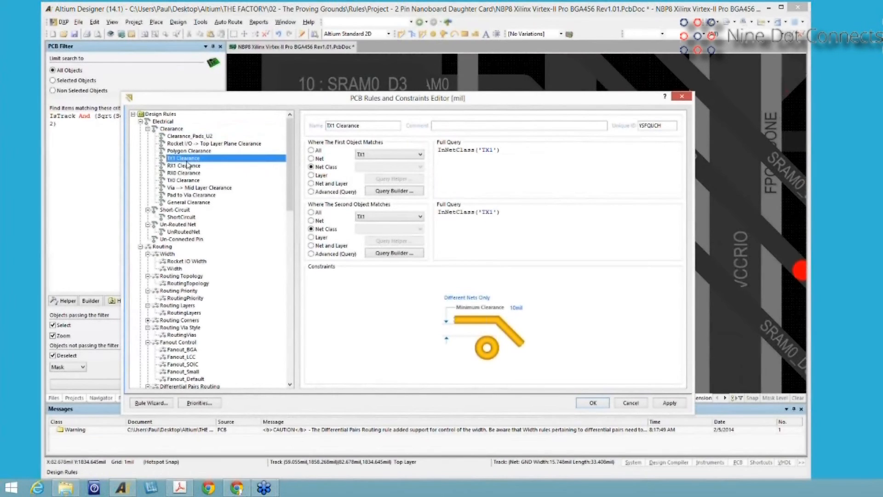
{"action": "left_click", "coordinate": [175, 129]}
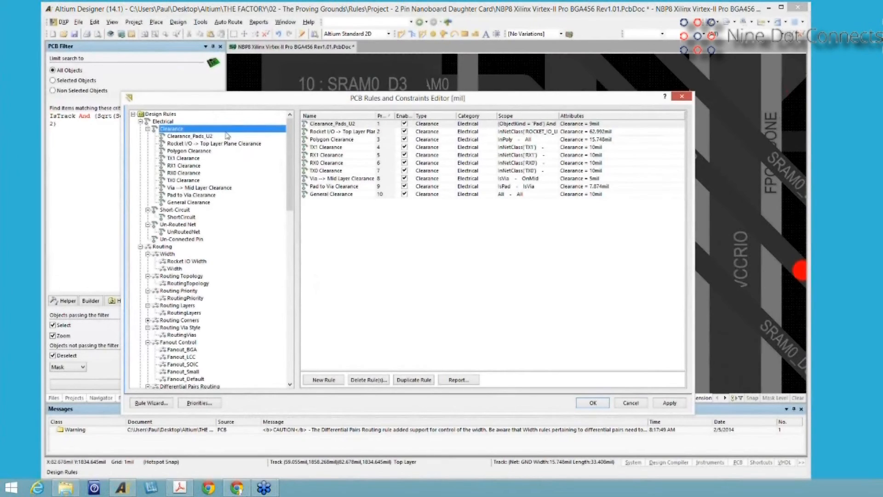
{"action": "left_click", "coordinate": [179, 158]}
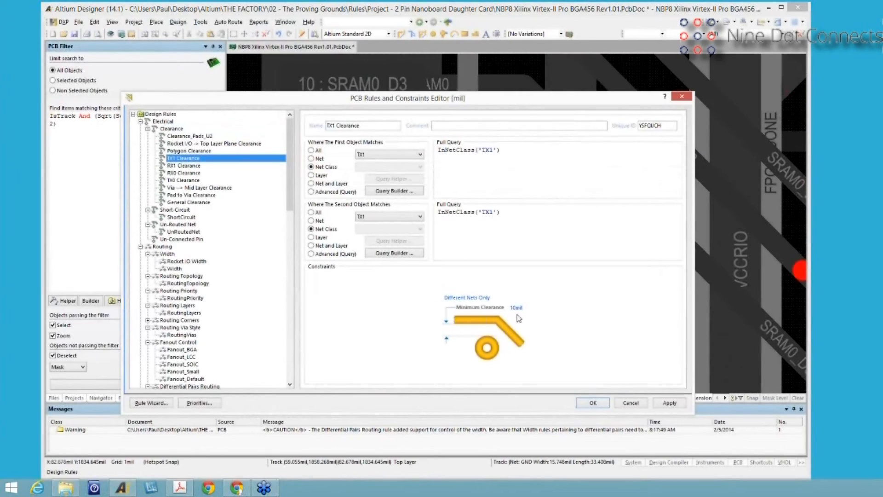
{"action": "left_click", "coordinate": [176, 166]}
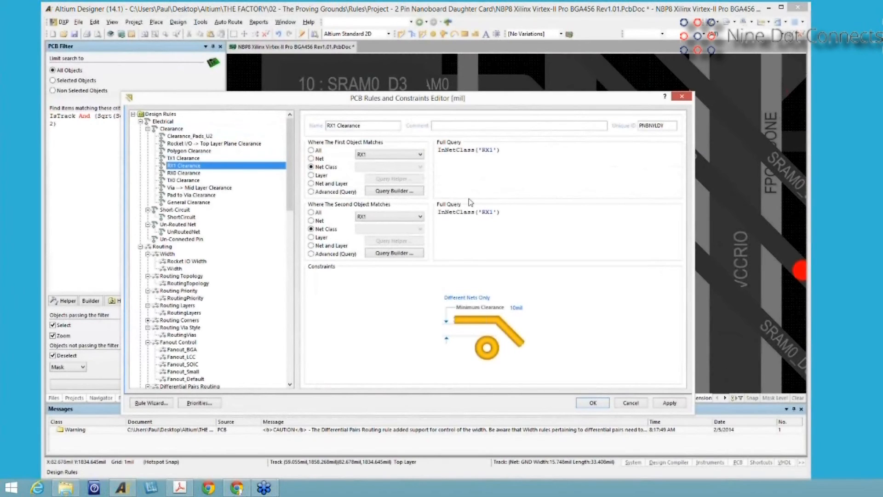
{"action": "left_click", "coordinate": [186, 173]}
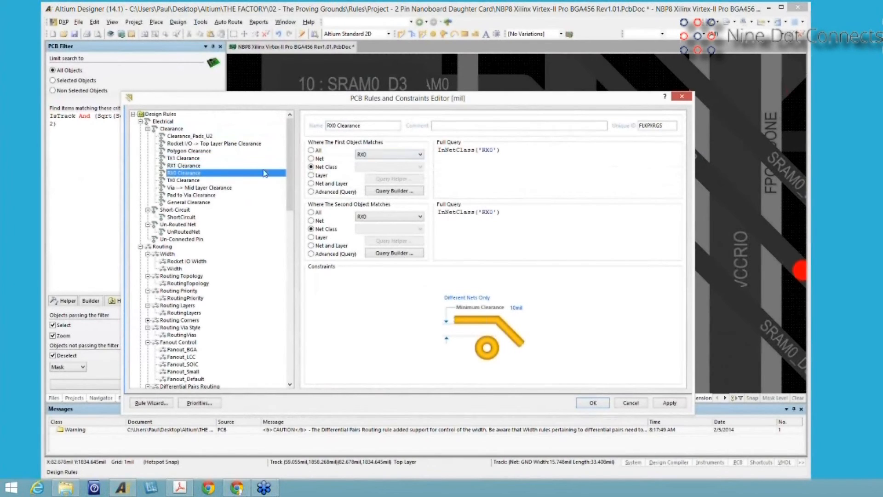
{"action": "key", "text": "Down"}
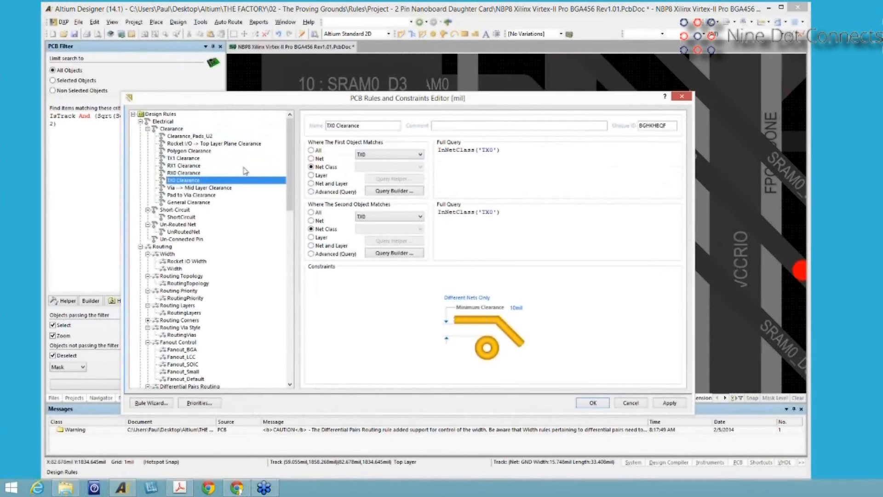
{"action": "left_click", "coordinate": [175, 158]}
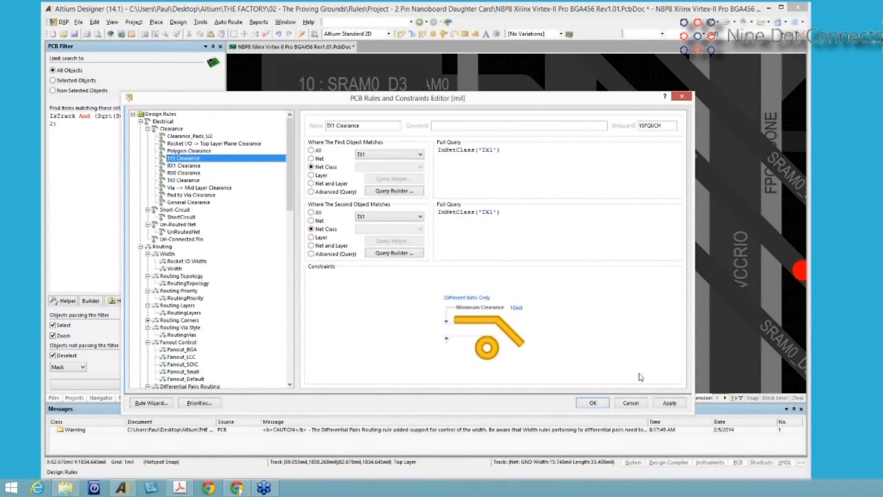
{"action": "left_click", "coordinate": [631, 404]}
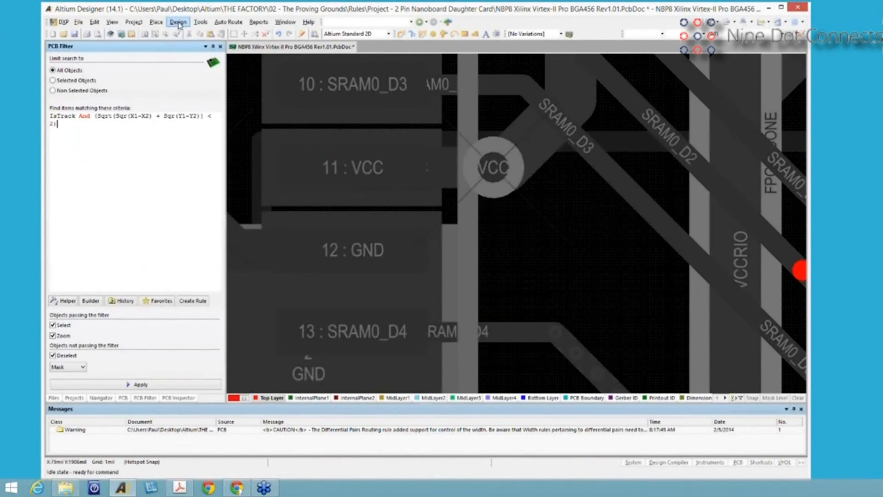
- Open the board's object classes, widen the class tree, and review the list of net classes
{"action": "left_click", "coordinate": [178, 22]}
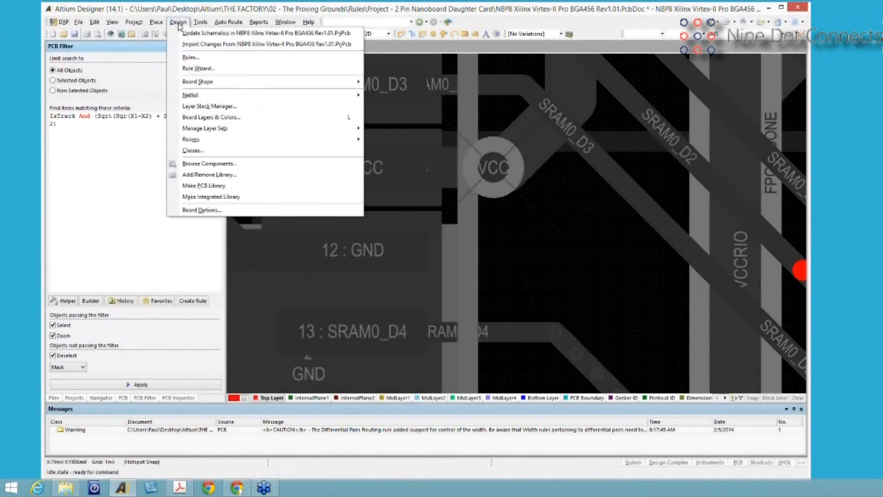
{"action": "left_click", "coordinate": [193, 151]}
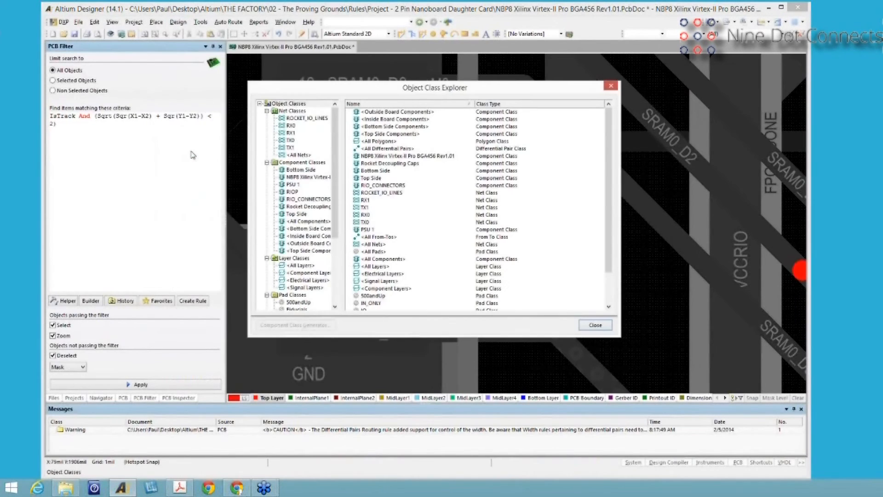
{"action": "left_click_drag", "start_coordinate": [341, 160], "coordinate": [412, 163]}
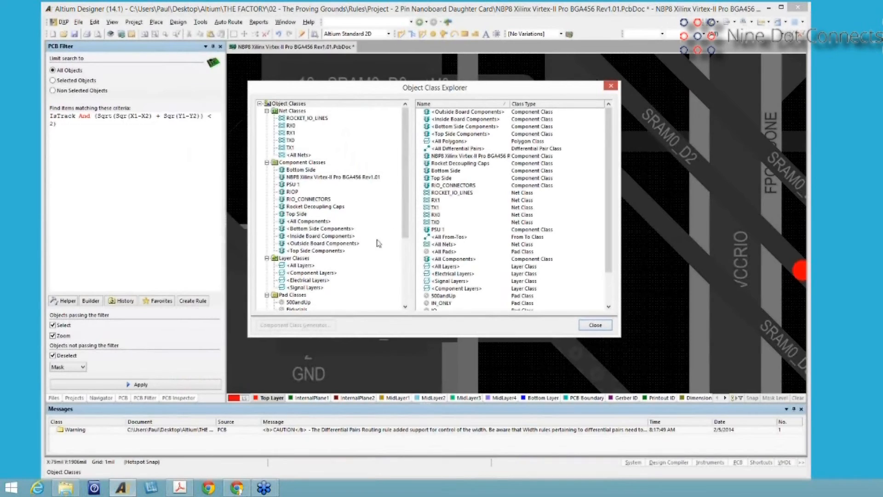
{"action": "left_click_drag", "start_coordinate": [403, 210], "coordinate": [407, 186]}
{"action": "left_click", "coordinate": [291, 112]}
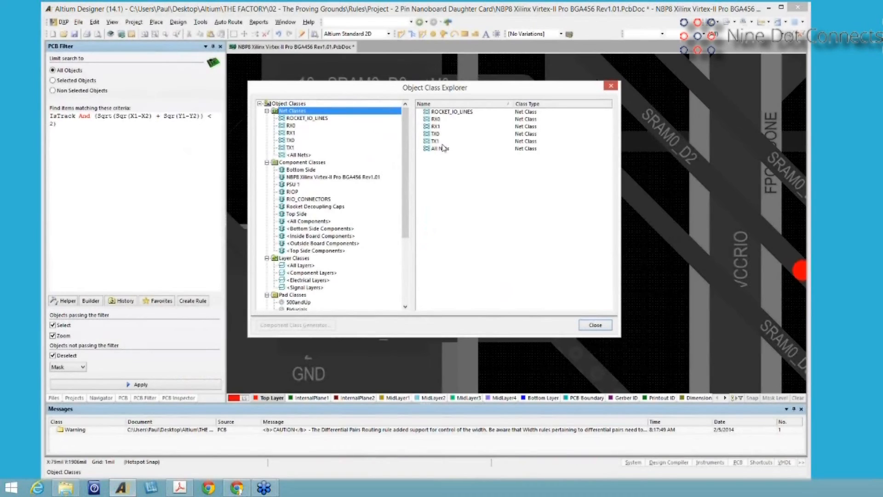
{"action": "left_click", "coordinate": [433, 125]}
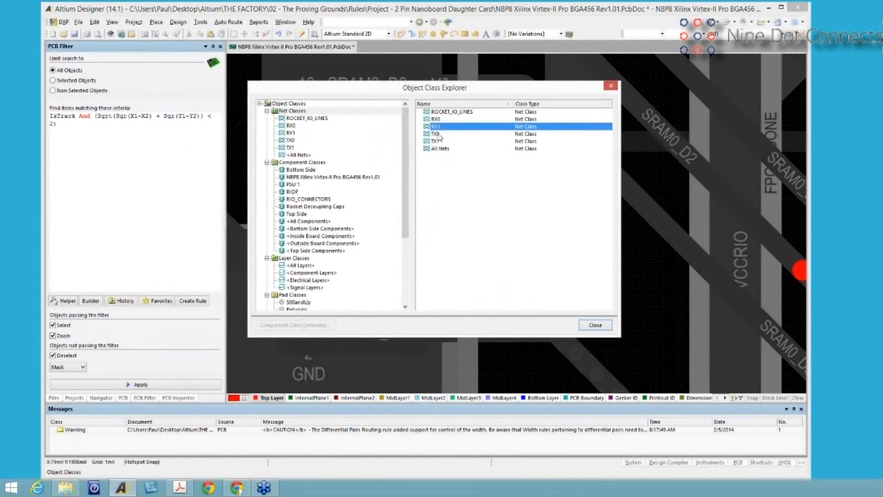
{"action": "left_click", "coordinate": [439, 149]}
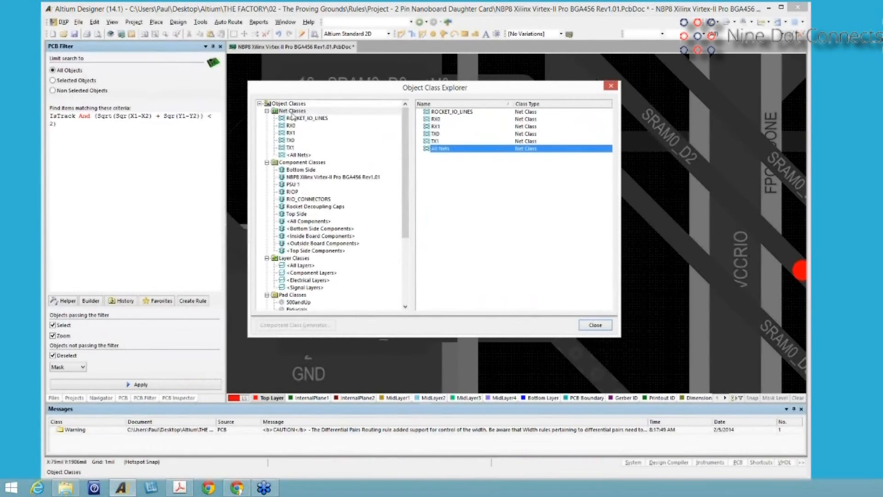
- Add a new net class and rename it VCC
{"action": "right_click", "coordinate": [292, 112]}
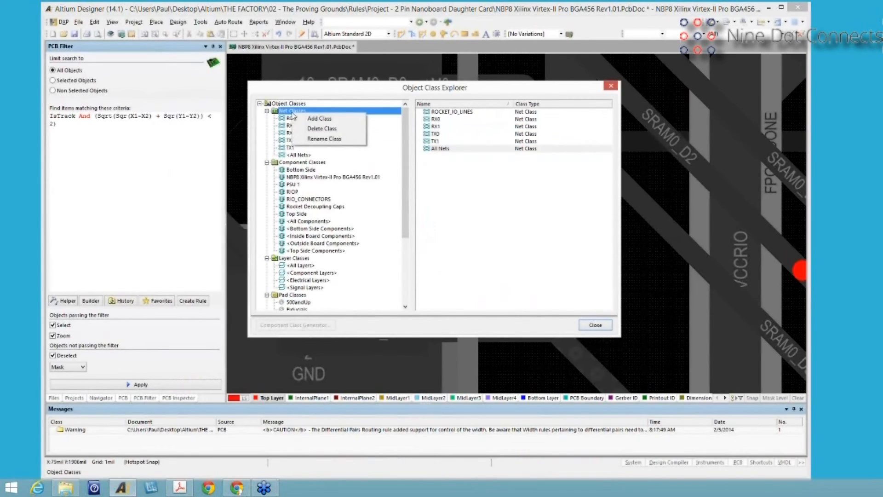
{"action": "left_click", "coordinate": [312, 120]}
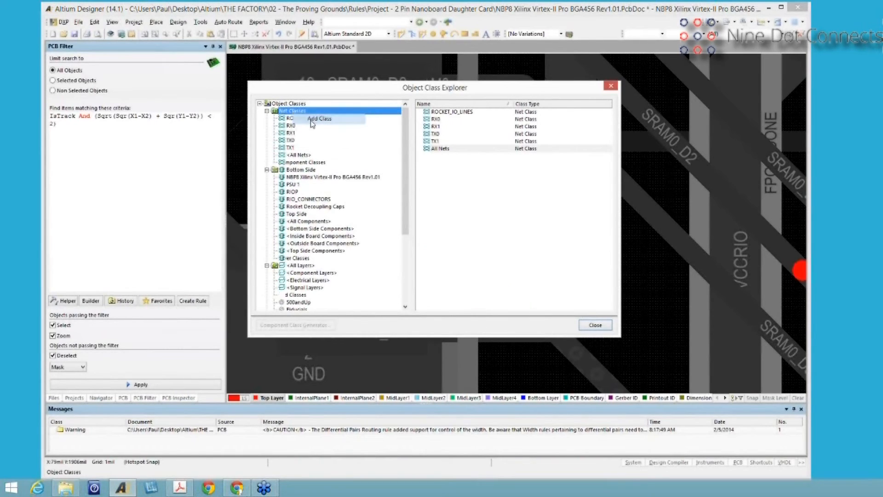
{"action": "left_click", "coordinate": [437, 157]}
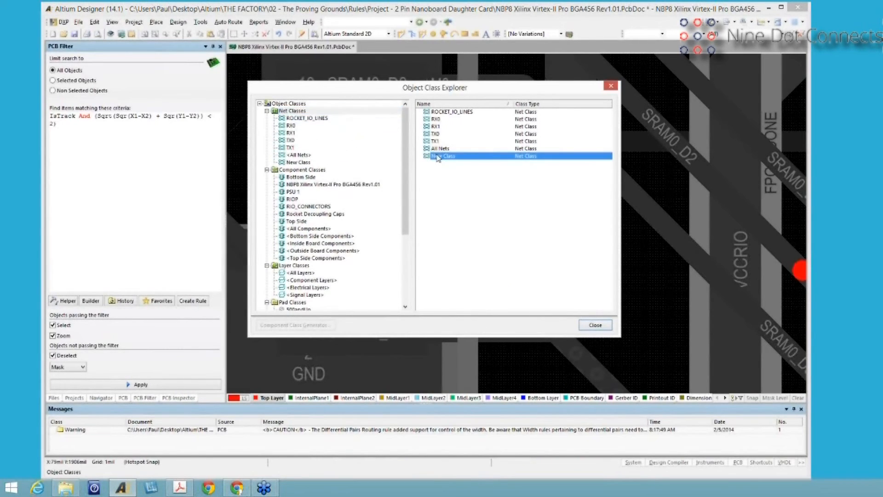
{"action": "double_click", "coordinate": [437, 157]}
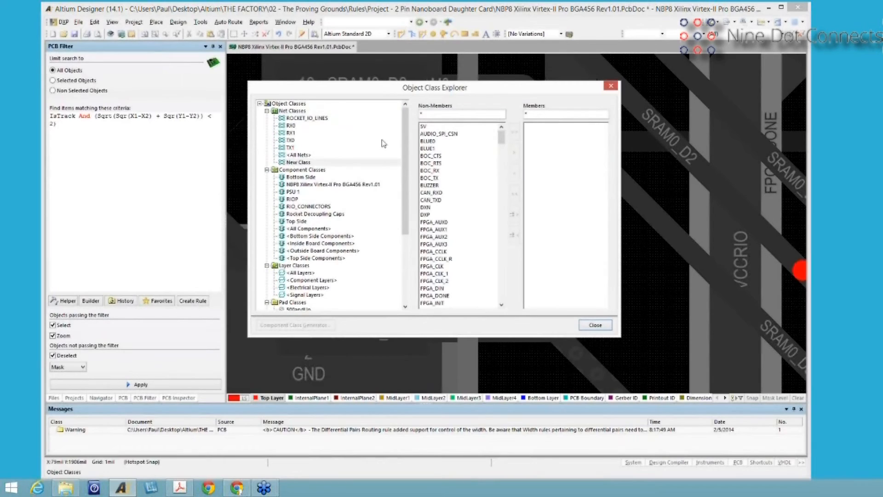
{"action": "right_click", "coordinate": [300, 163]}
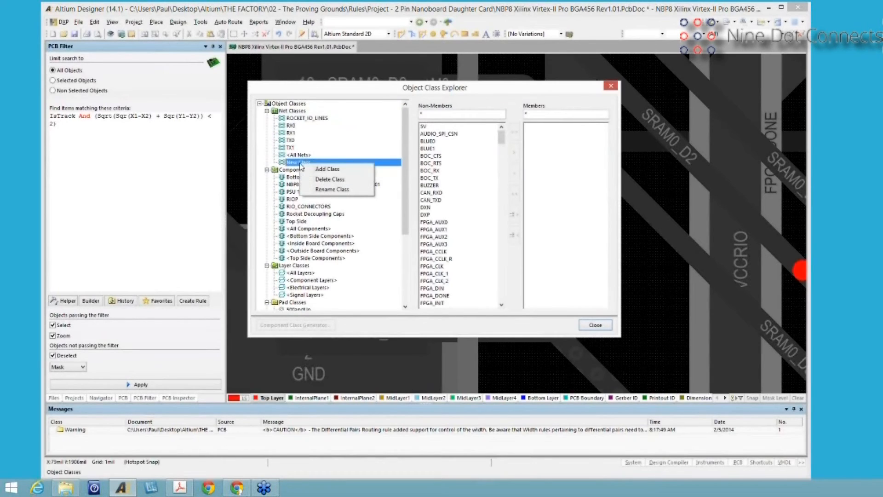
{"action": "left_click", "coordinate": [326, 189]}
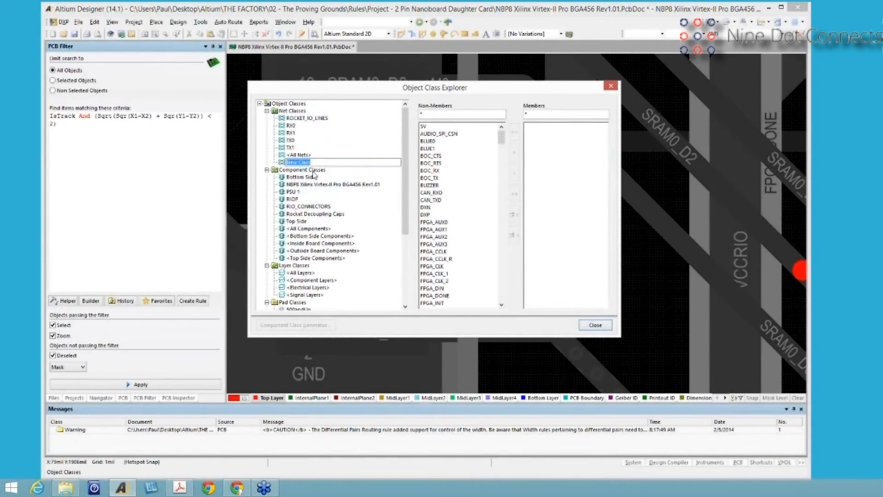
{"action": "type", "text": "VCC"}
{"action": "left_click", "coordinate": [353, 156]}
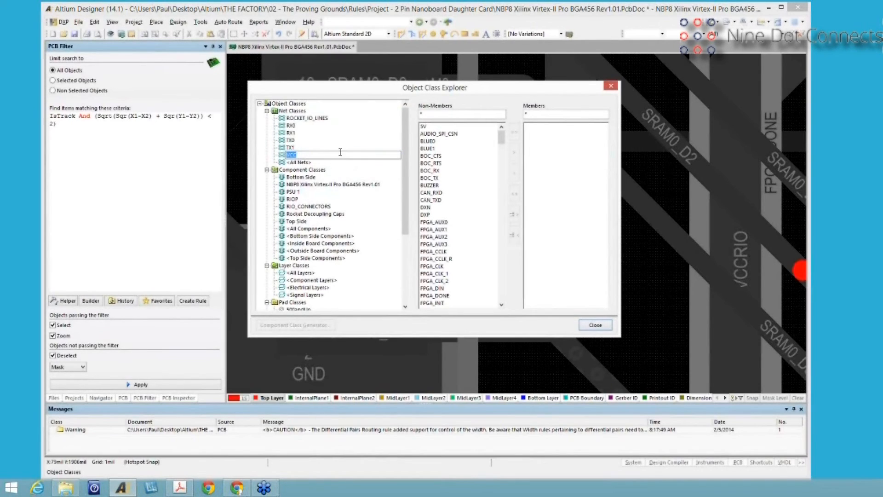
{"action": "left_click", "coordinate": [340, 153]}
- Add the nets 5V, VCC, VCCAUX, VCCIN, VCCINT and VCCRIO as members of the VCC net class
{"action": "left_click", "coordinate": [427, 126]}
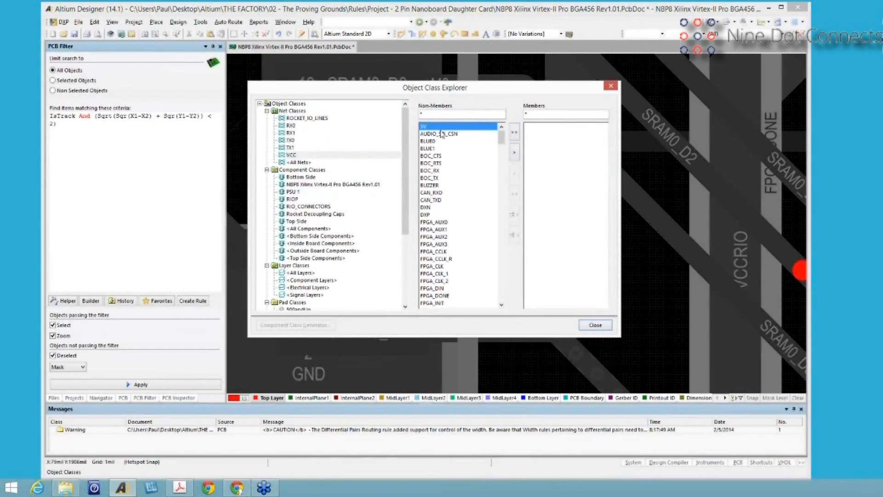
{"action": "left_click", "coordinate": [515, 153]}
{"action": "left_click_drag", "start_coordinate": [504, 141], "coordinate": [507, 298]}
{"action": "scroll", "coordinate": [432, 232], "scroll_direction": "up", "scroll_amount": 1}
{"action": "left_click", "coordinate": [432, 215]}
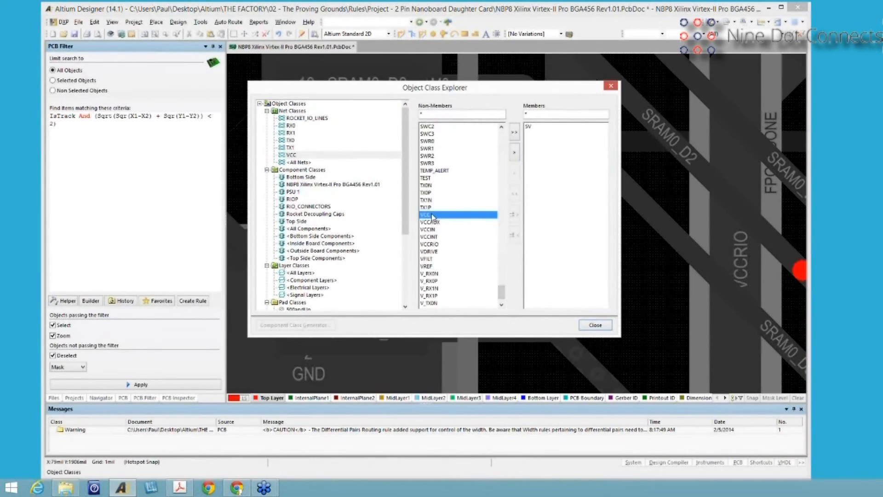
{"action": "left_click", "coordinate": [429, 244], "text": "shift"}
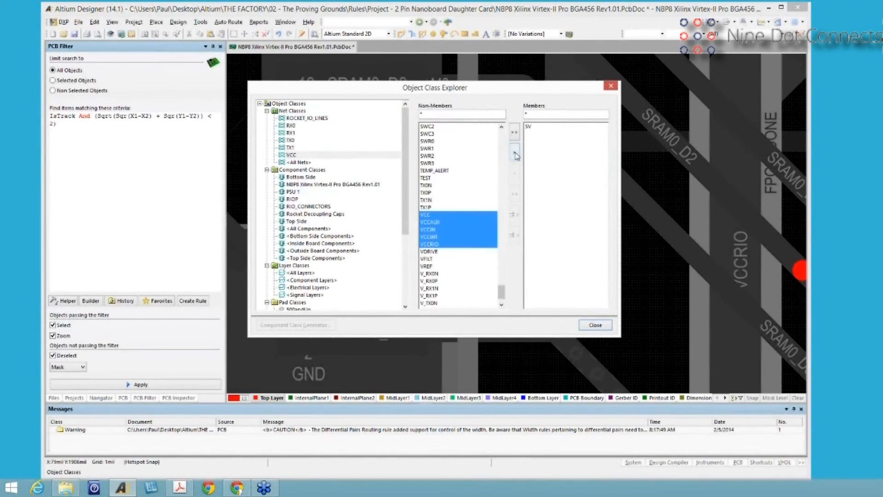
{"action": "left_click", "coordinate": [515, 154]}
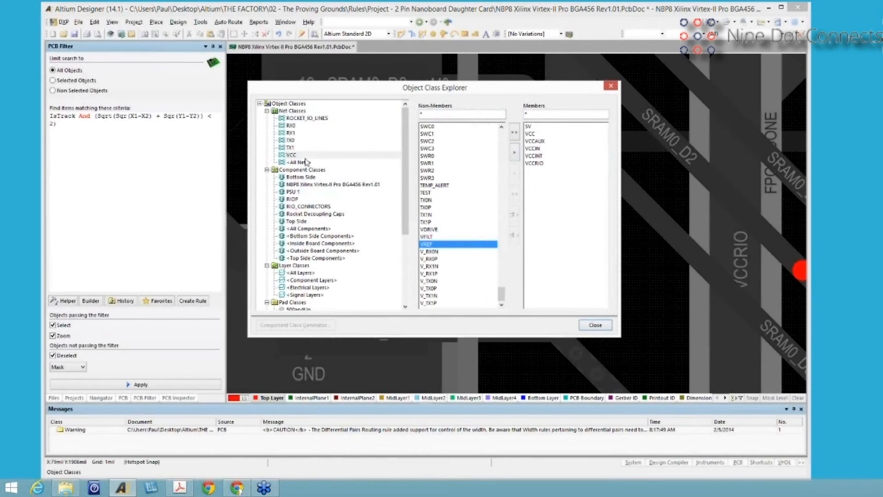
{"action": "left_click", "coordinate": [544, 181]}
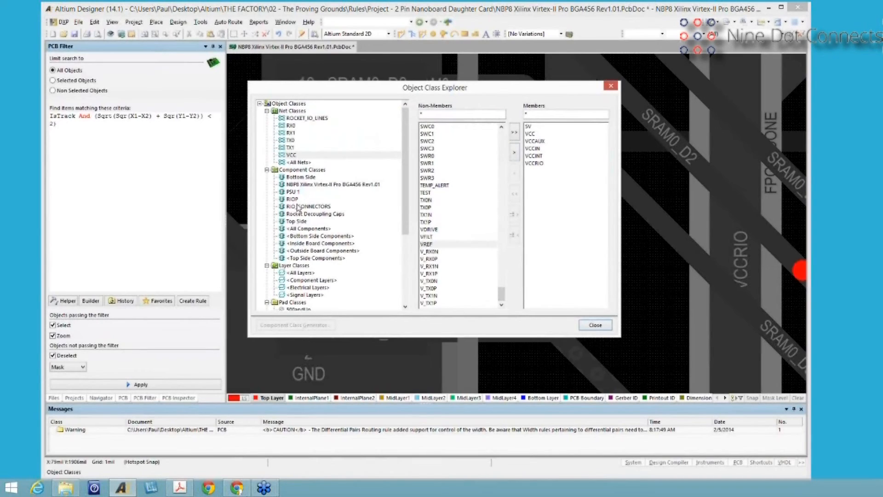
- Add a new class under Structure Classes and name it "RX and TX"
{"action": "left_click_drag", "start_coordinate": [403, 196], "coordinate": [404, 266]}
{"action": "left_click", "coordinate": [299, 302]}
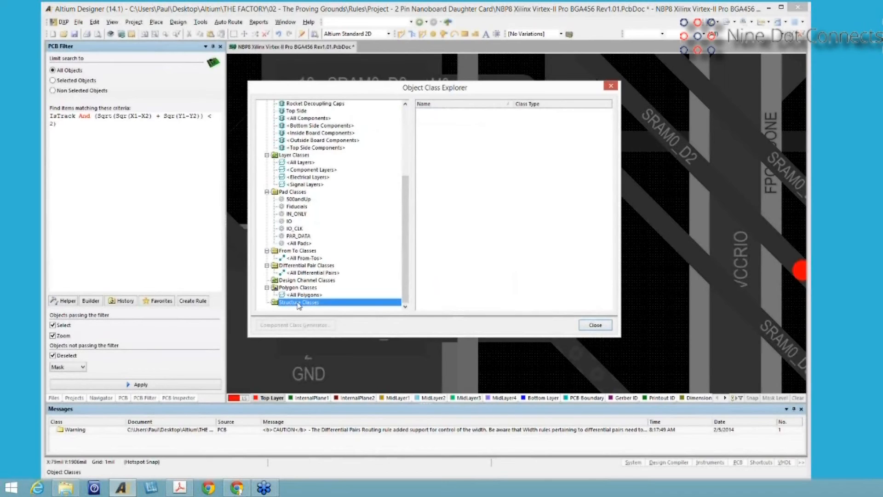
{"action": "right_click", "coordinate": [298, 305]}
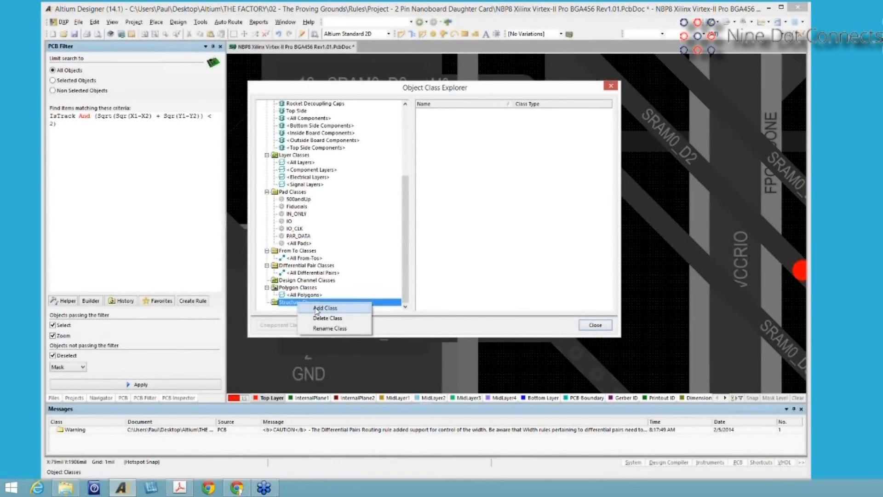
{"action": "left_click", "coordinate": [316, 308]}
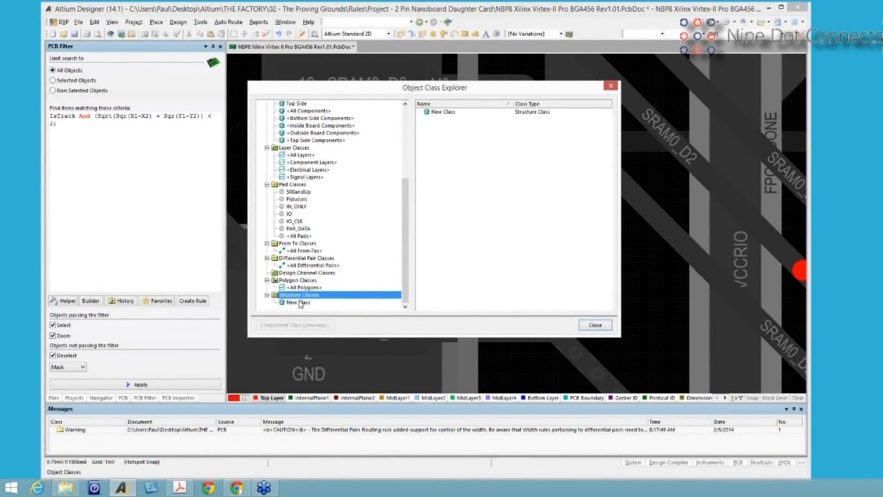
{"action": "left_click", "coordinate": [300, 304]}
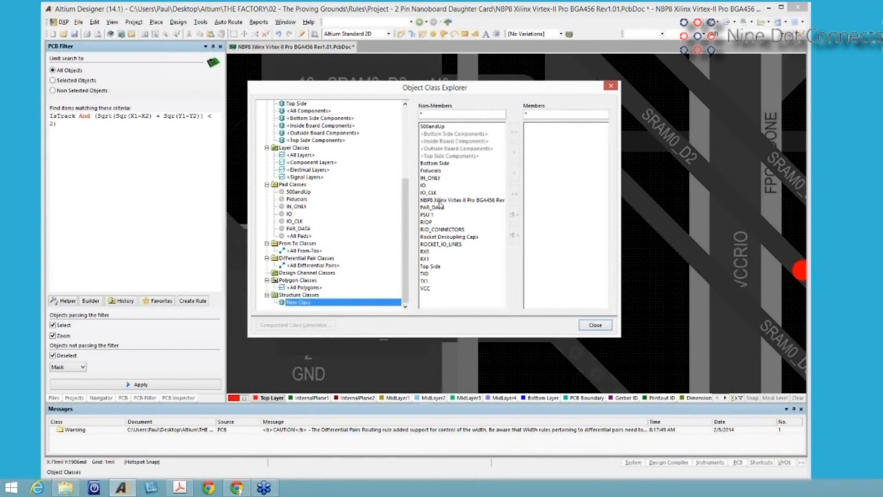
{"action": "left_click", "coordinate": [311, 303]}
{"action": "type", "text": "R"}
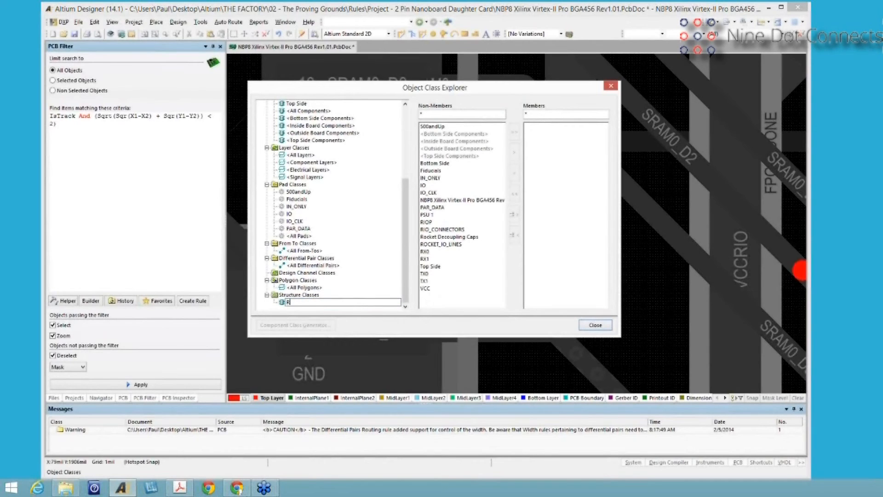
{"action": "type", "text": "X and TX"}
{"action": "key", "text": "Return"}
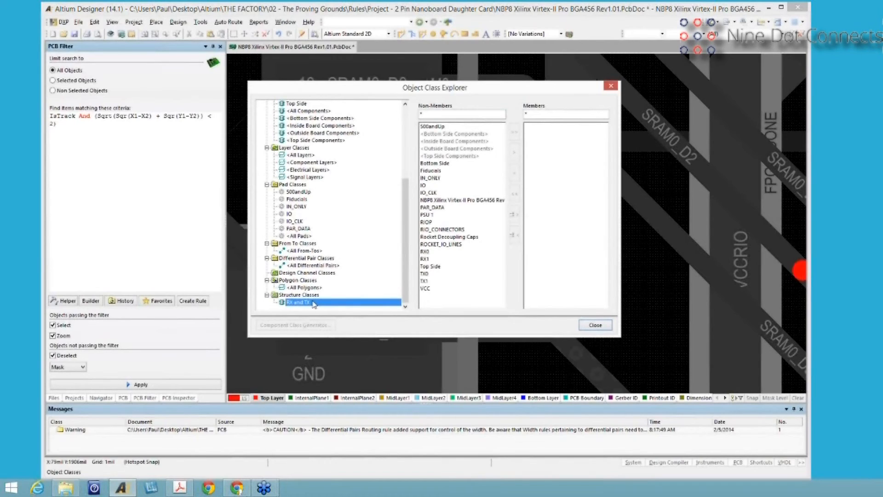
- Make RX0, RX1, TX0 and TX1 members of the "RX and TX" structure class and close the class explorer
{"action": "left_click", "coordinate": [426, 252]}
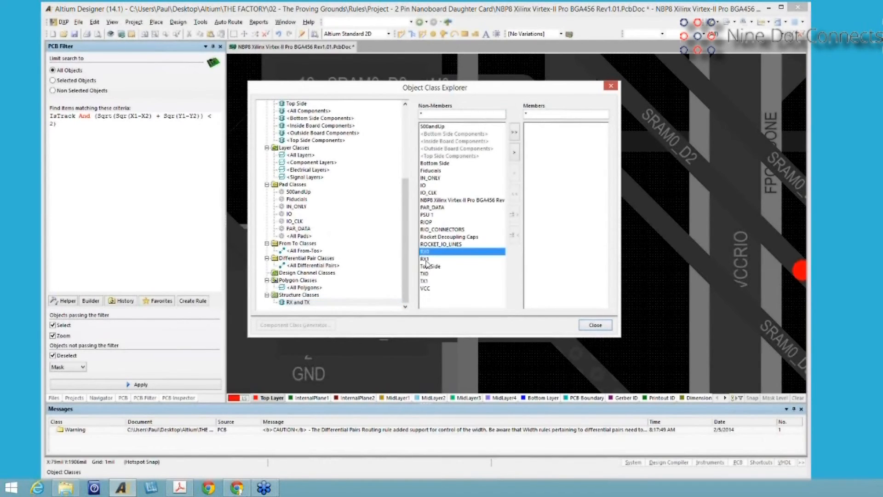
{"action": "left_click", "coordinate": [425, 259], "text": "ctrl"}
{"action": "left_click", "coordinate": [425, 274], "text": "ctrl"}
{"action": "left_click", "coordinate": [425, 281], "text": "ctrl"}
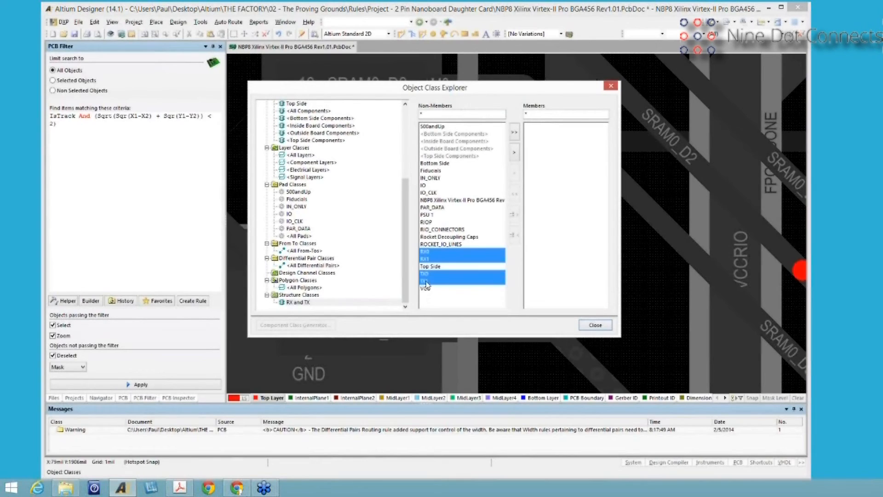
{"action": "left_click", "coordinate": [514, 153]}
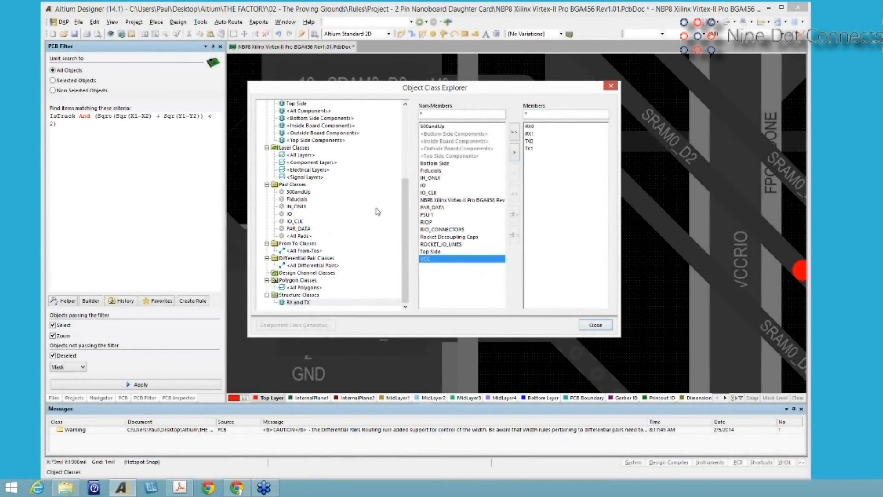
{"action": "left_click", "coordinate": [591, 327]}
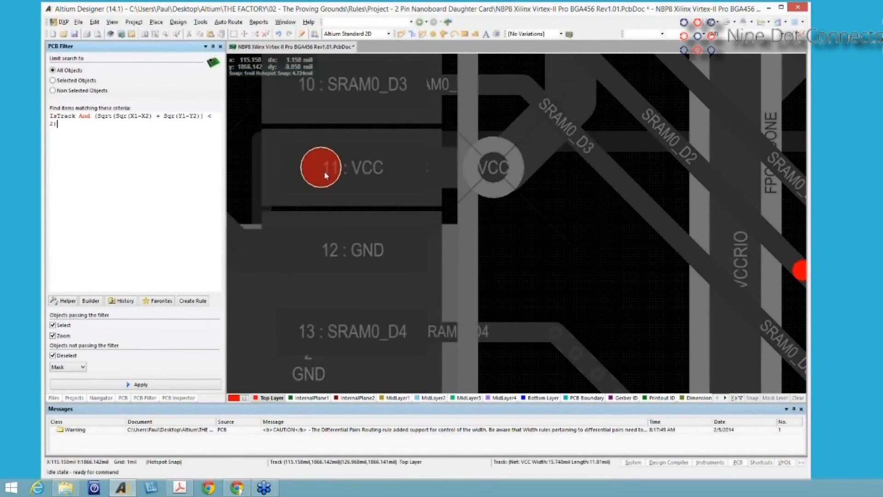
- Delete the RX1, RX0 and TX0 Clearance design rules and apply the deletion, keeping the TX1 Clearance rule
{"action": "left_click", "coordinate": [179, 24]}
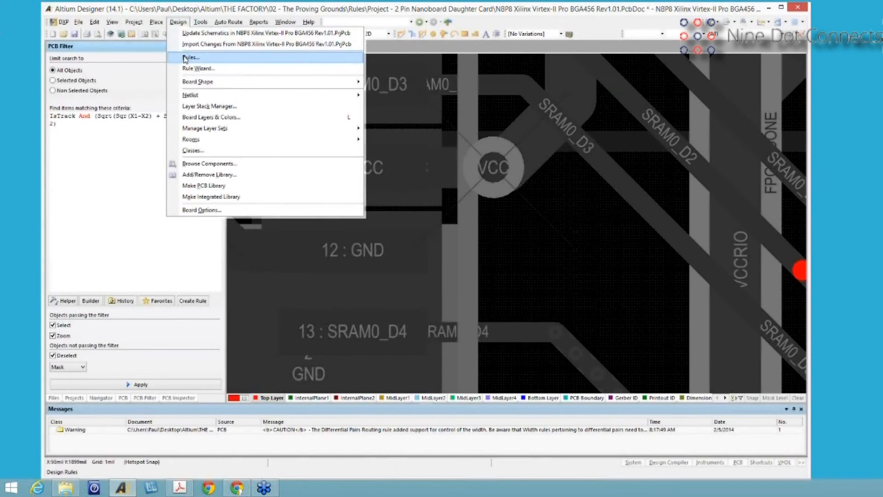
{"action": "left_click", "coordinate": [188, 57]}
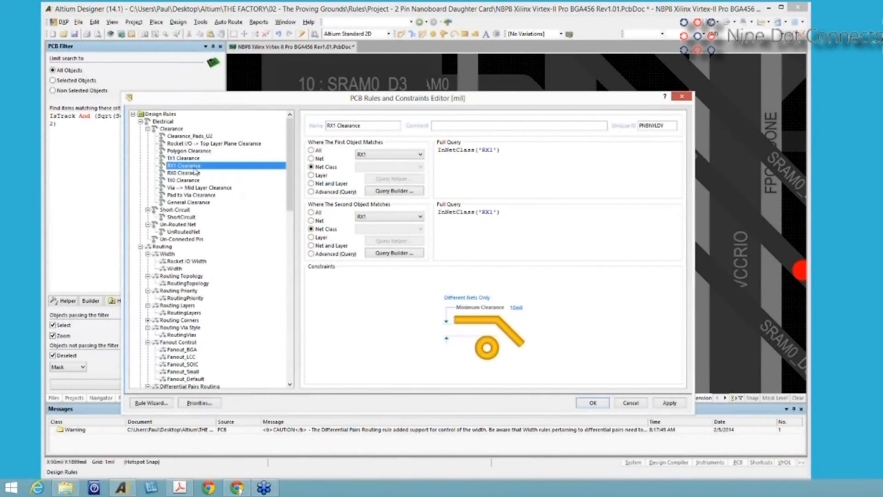
{"action": "right_click", "coordinate": [195, 166]}
{"action": "left_click", "coordinate": [216, 193]}
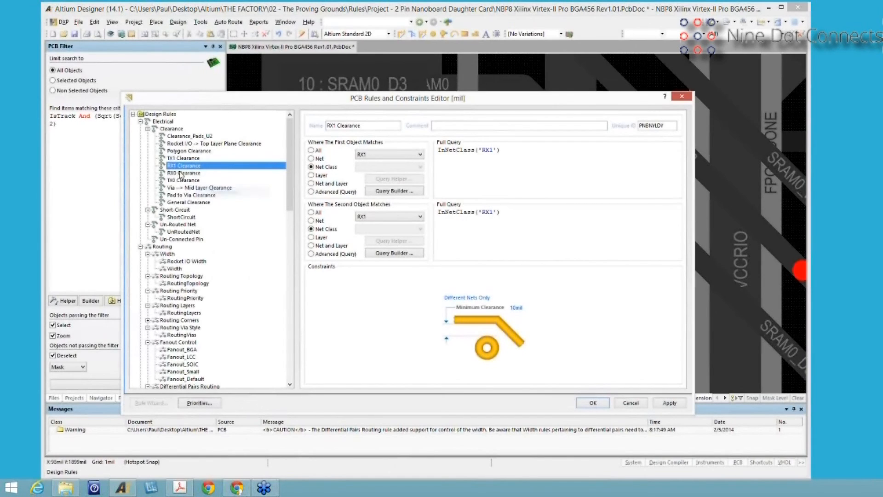
{"action": "right_click", "coordinate": [179, 173]}
{"action": "left_click", "coordinate": [197, 197]}
{"action": "right_click", "coordinate": [181, 180]}
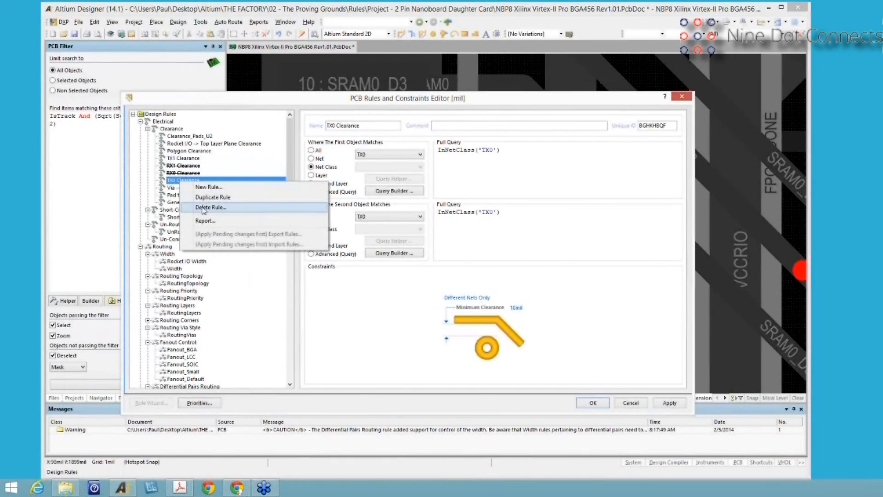
{"action": "left_click", "coordinate": [205, 207]}
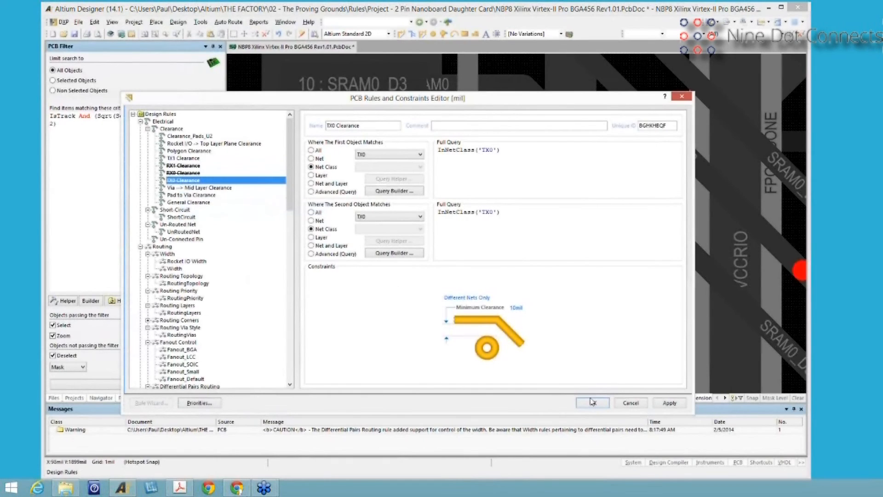
{"action": "left_click", "coordinate": [665, 405]}
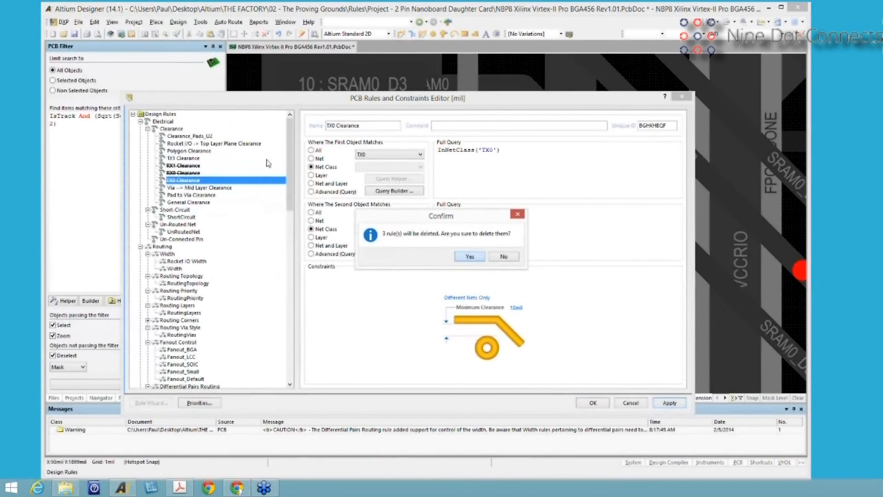
{"action": "key", "text": "Return"}
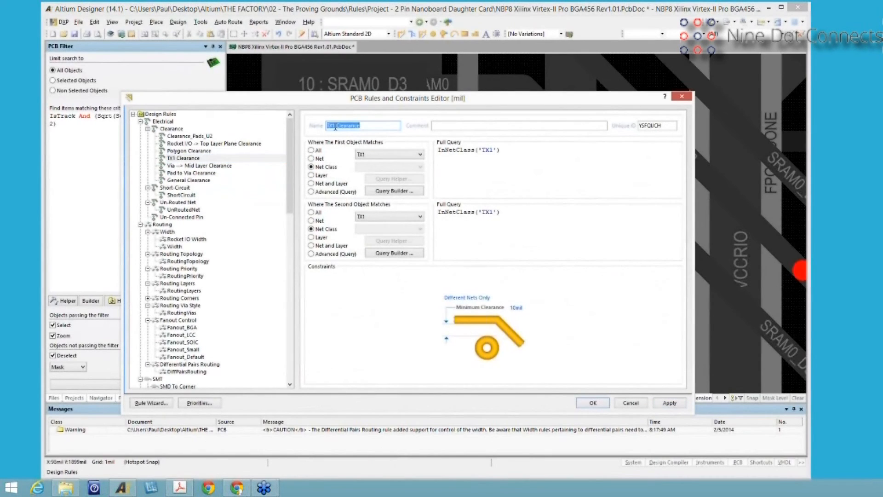
- Rename the TX1 Clearance rule "TX and RX Clearance" and scope its first object to the "RX and TX" structure class with an advanced query
{"action": "key", "text": "BackSpace"}
{"action": "type", "text": "and RX"}
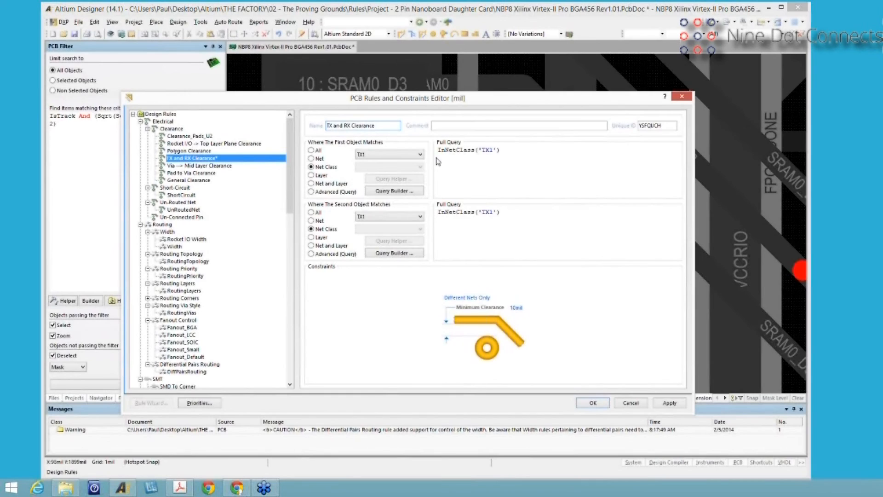
{"action": "left_click", "coordinate": [311, 192]}
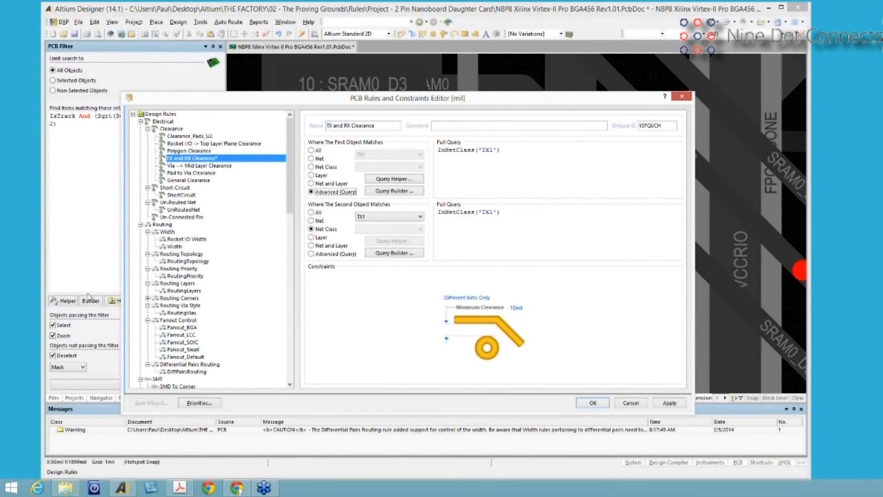
{"action": "left_click", "coordinate": [377, 194]}
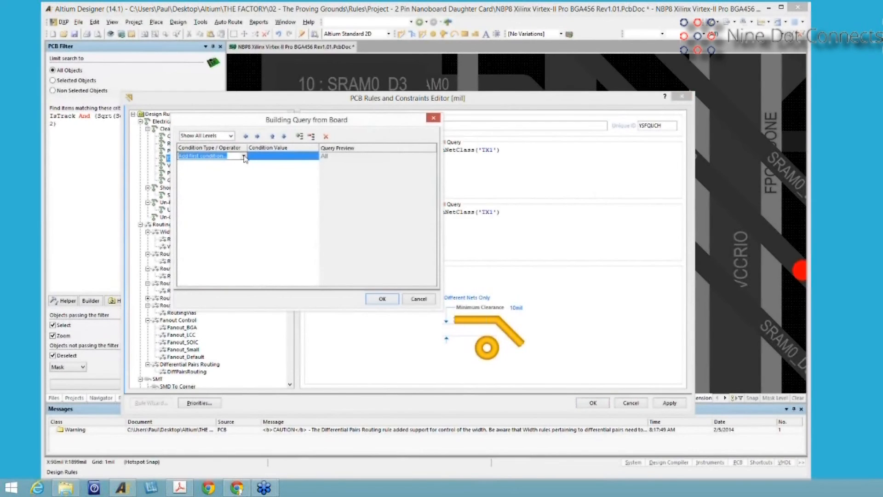
{"action": "left_click", "coordinate": [244, 156]}
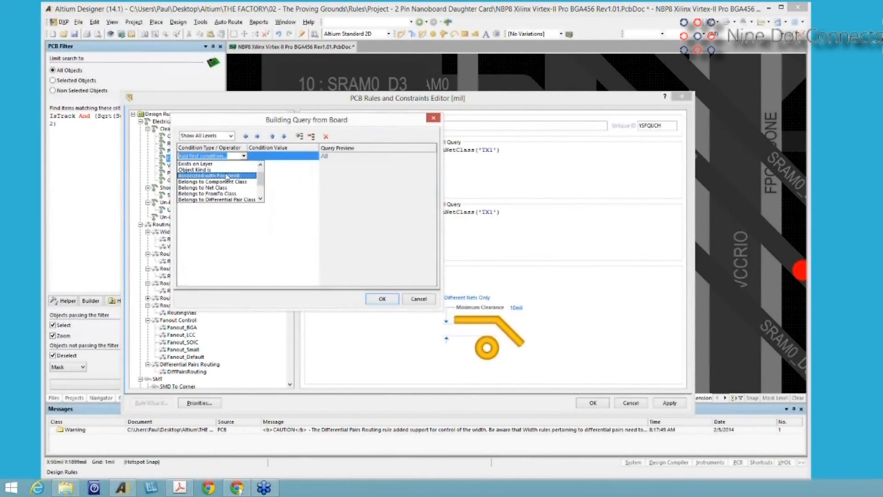
{"action": "scroll", "coordinate": [225, 181], "scroll_direction": "down", "scroll_amount": 1}
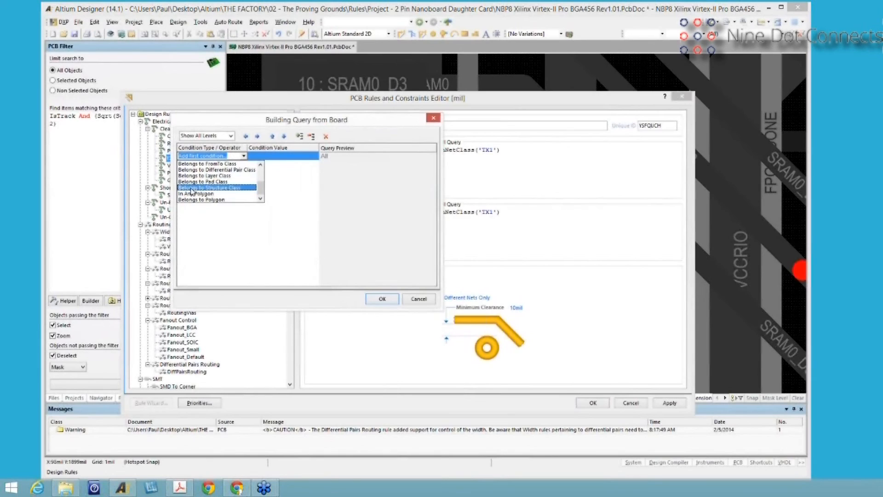
{"action": "left_click", "coordinate": [193, 187]}
{"action": "left_click", "coordinate": [276, 156]}
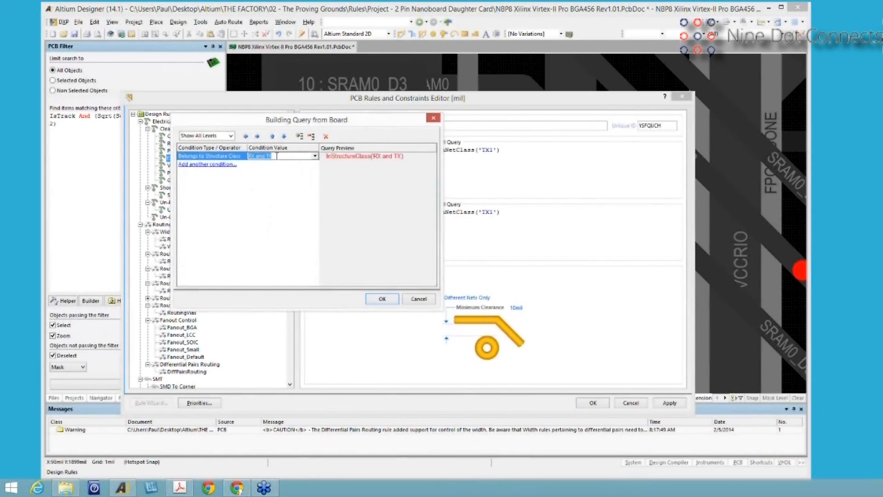
{"action": "left_click", "coordinate": [382, 300]}
- Copy the query InStructureClass('RX and TX') to the clearance rule's second object scope and apply the change
{"action": "left_click_drag", "start_coordinate": [566, 155], "coordinate": [403, 155]}
{"action": "key", "text": "ctrl+c"}
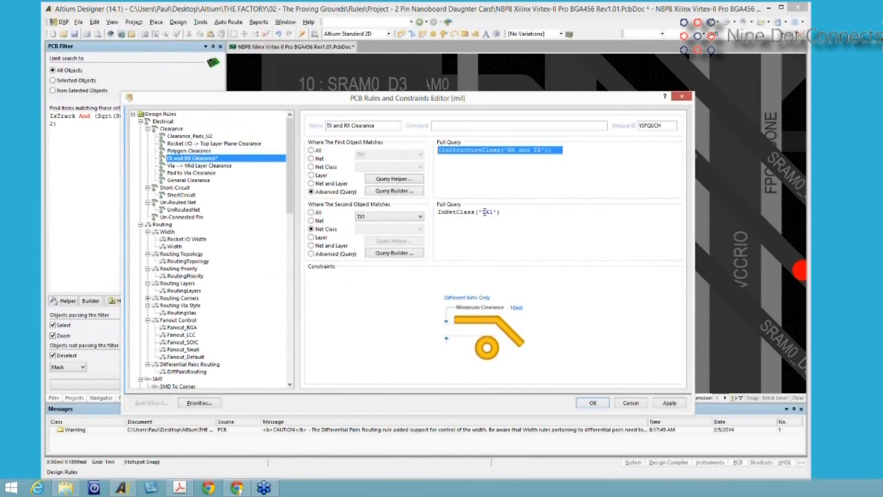
{"action": "left_click_drag", "start_coordinate": [509, 213], "coordinate": [421, 217]}
{"action": "key", "text": "ctrl+v"}
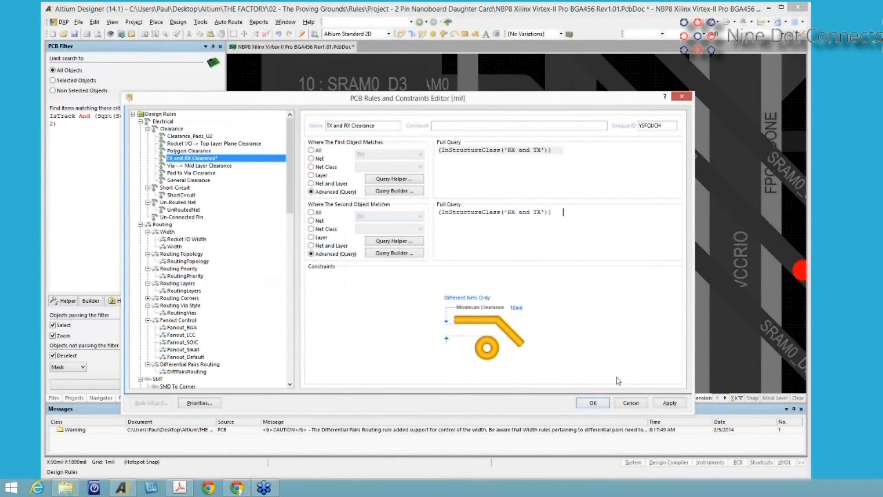
{"action": "left_click", "coordinate": [670, 402]}
- Review the TX and RX Clearance rule in the list of clearance rules and close the rules editor
{"action": "left_click", "coordinate": [171, 129]}
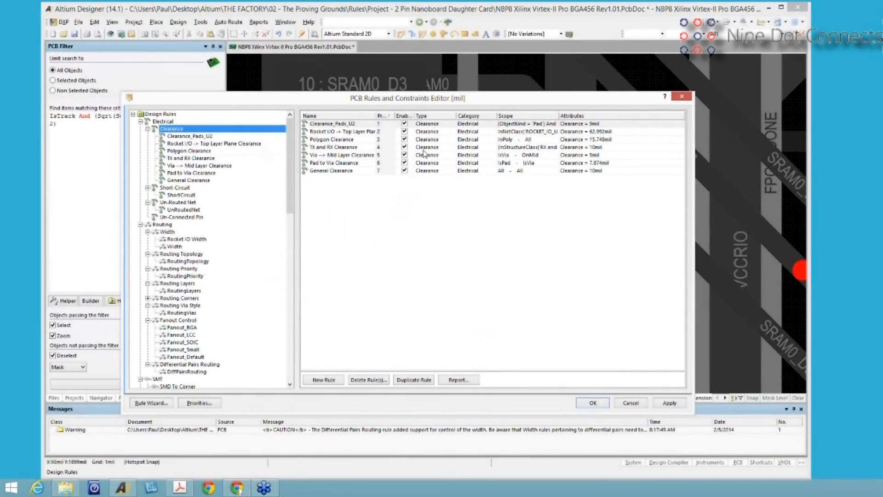
{"action": "left_click", "coordinate": [516, 149]}
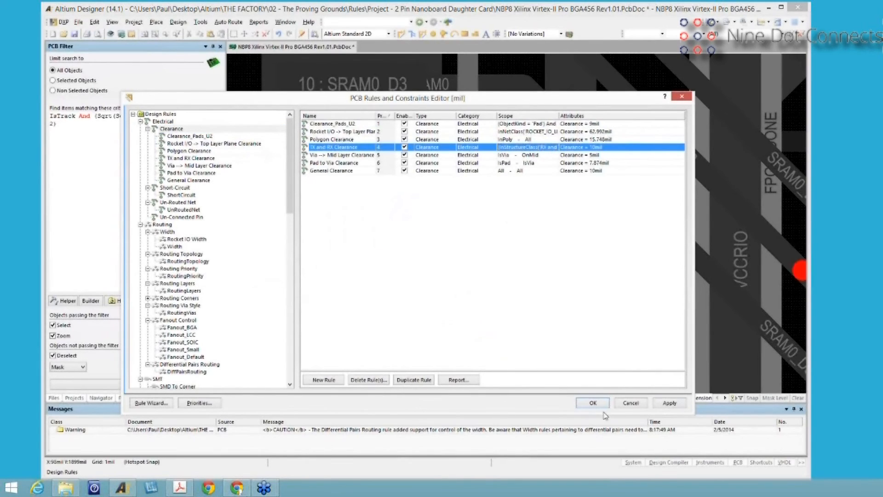
{"action": "left_click", "coordinate": [630, 403]}
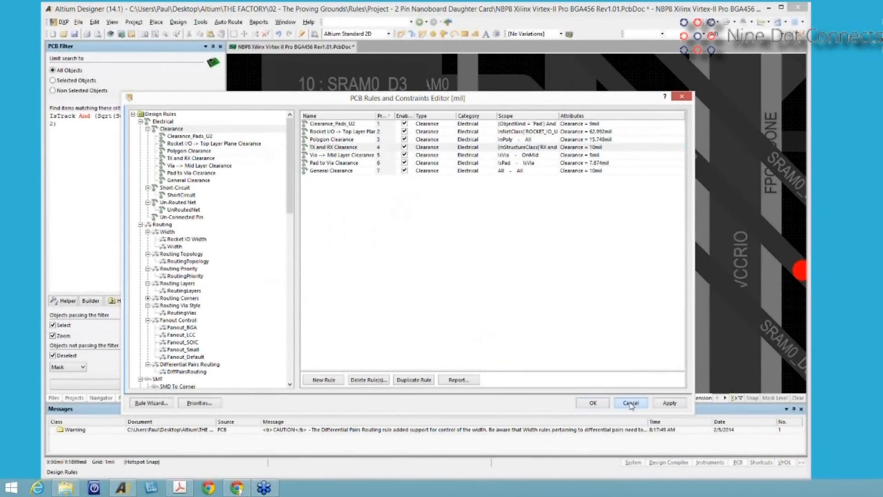
{"action": "left_click", "coordinate": [593, 402]}
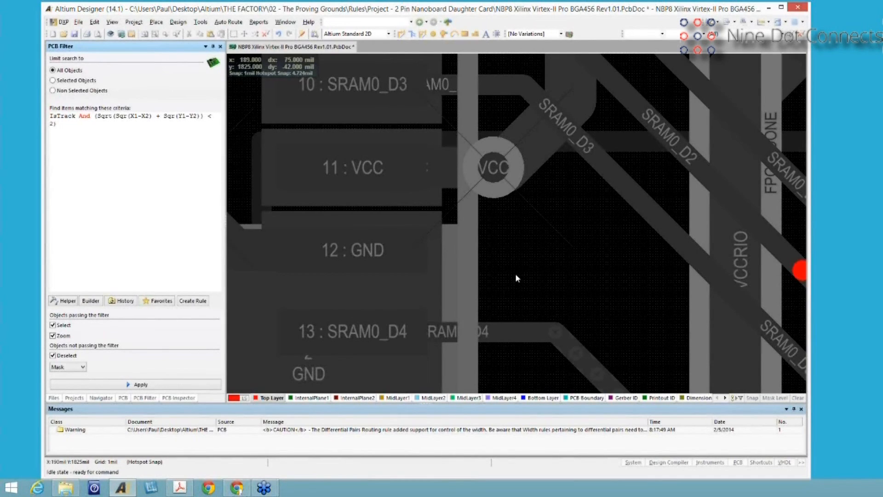
- Clear the mask filter from the PCB and fit the whole board in the view
{"action": "left_click", "coordinate": [798, 398]}
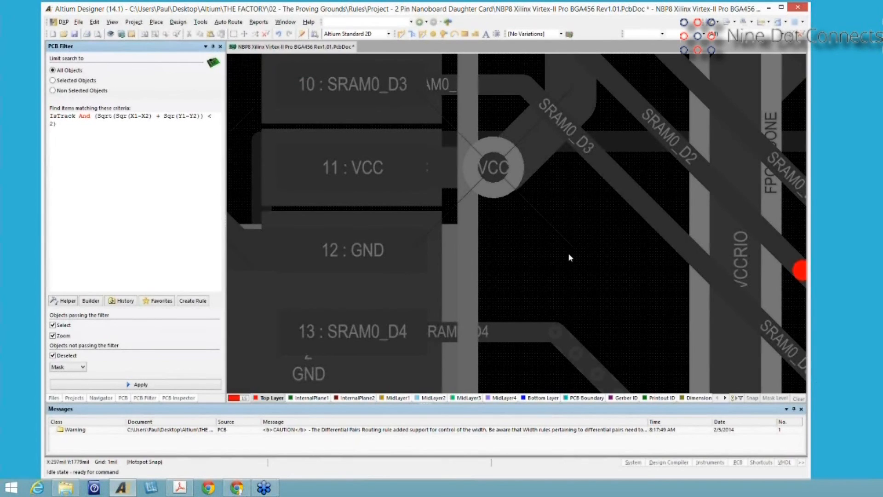
{"action": "left_click", "coordinate": [571, 259]}
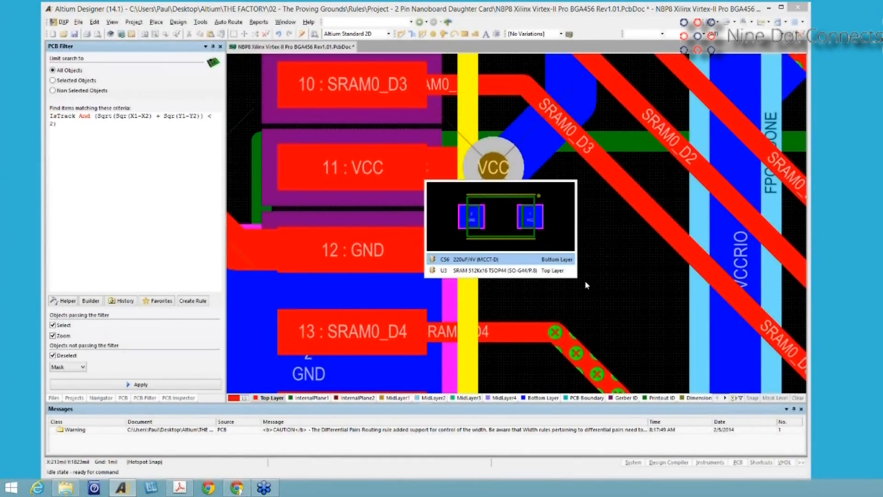
{"action": "key", "text": "Escape"}
{"action": "key", "text": "v"}
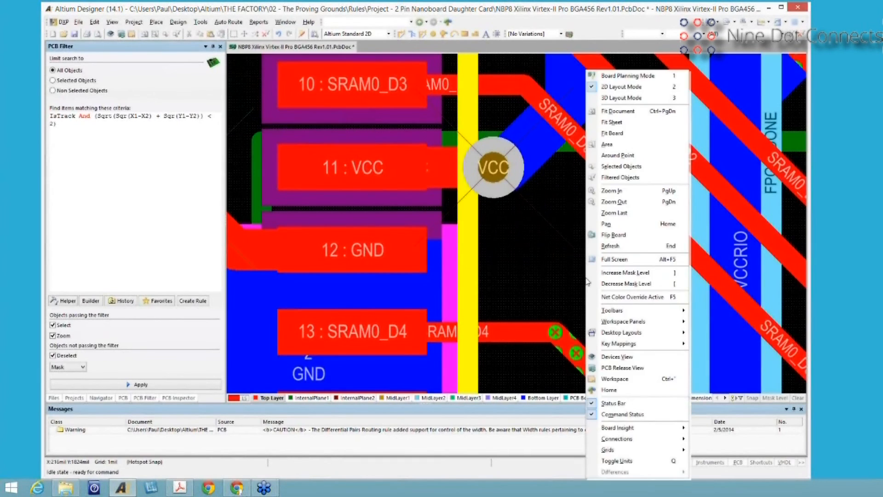
{"action": "key", "text": "b"}
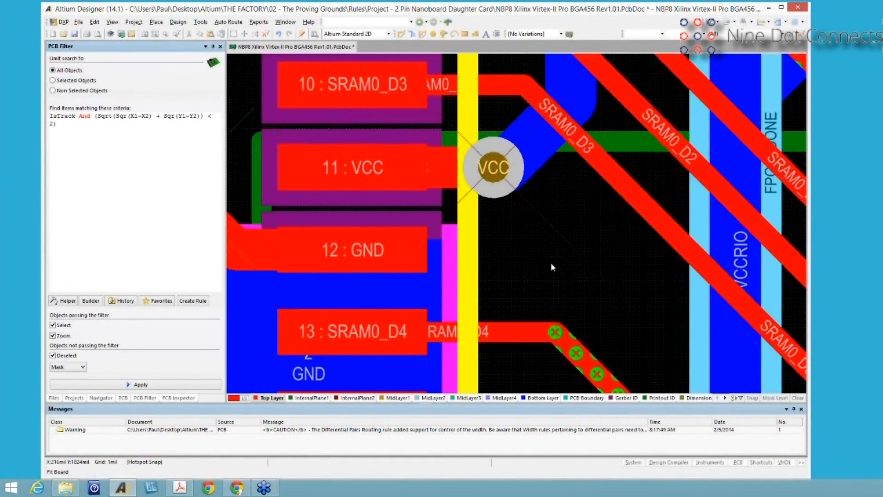
{"action": "key", "text": "alt+v"}
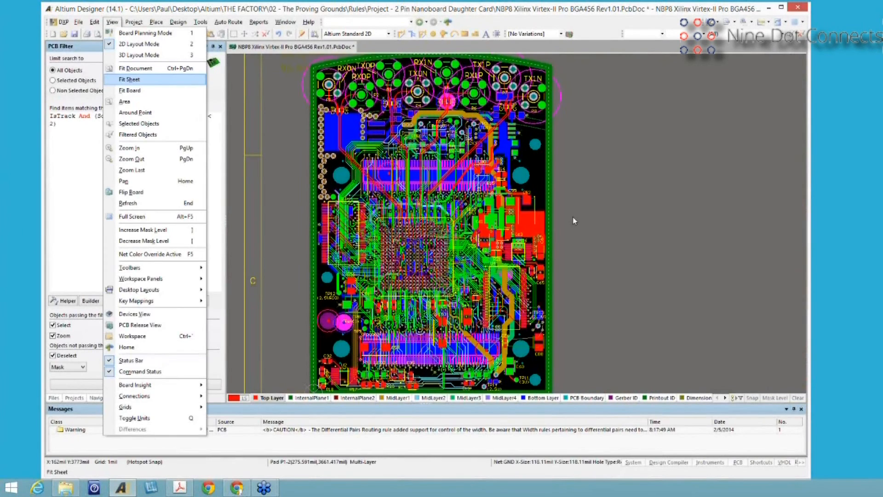
{"action": "left_click", "coordinate": [573, 216]}
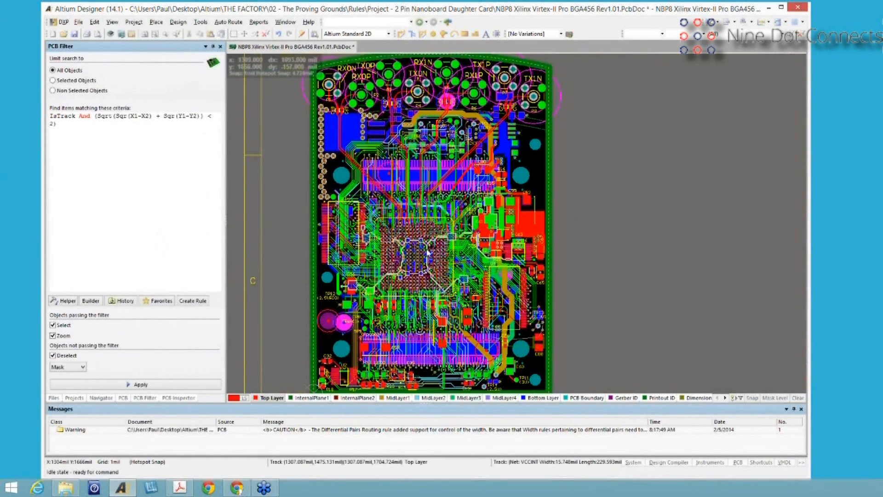
- Un-route the entire board, allowing locked primitives to be un-routed as well
{"action": "mouse_move", "coordinate": [428, 252]}
{"action": "scroll", "coordinate": [428, 252], "scroll_direction": "up", "scroll_amount": 3, "text": "ctrl"}
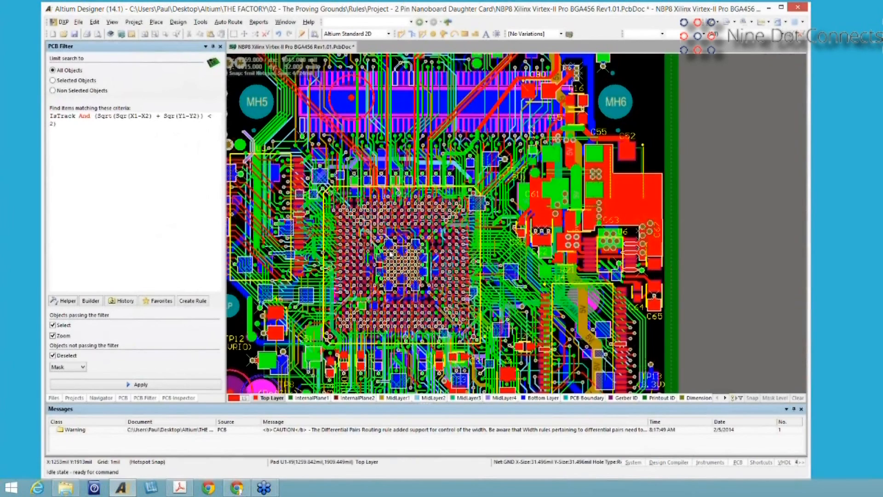
{"action": "mouse_move", "coordinate": [400, 295]}
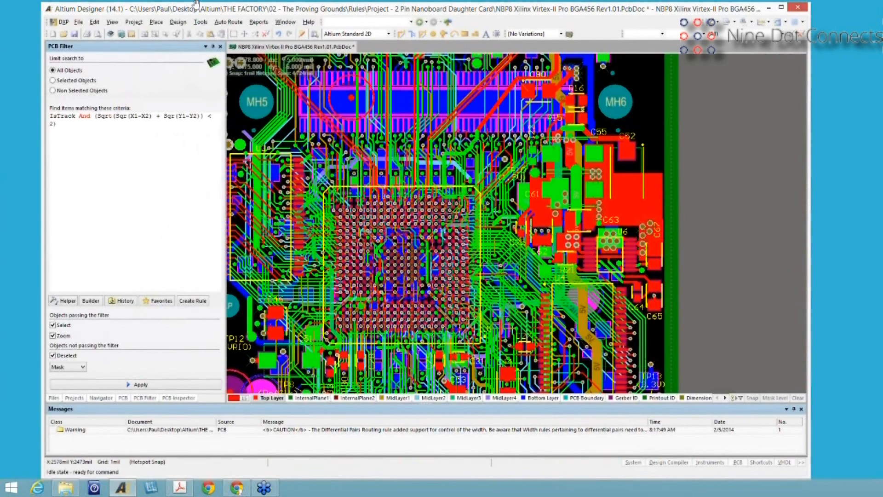
{"action": "left_click", "coordinate": [225, 22]}
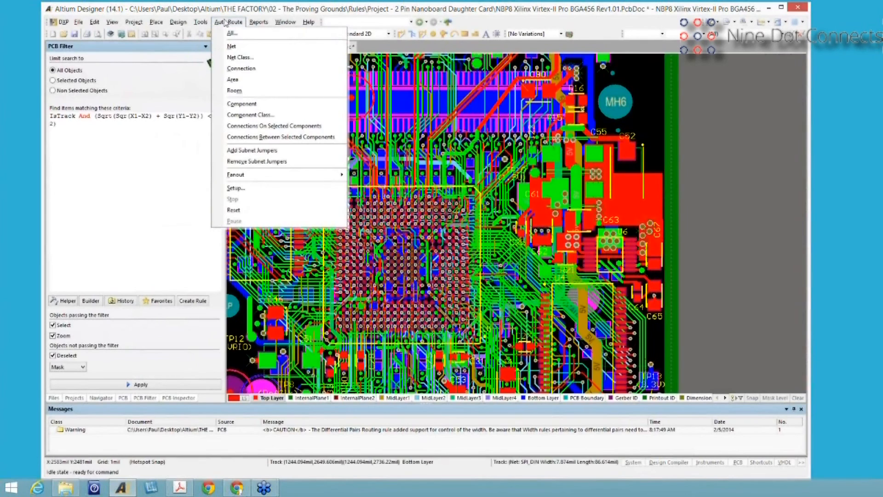
{"action": "left_click", "coordinate": [201, 22]}
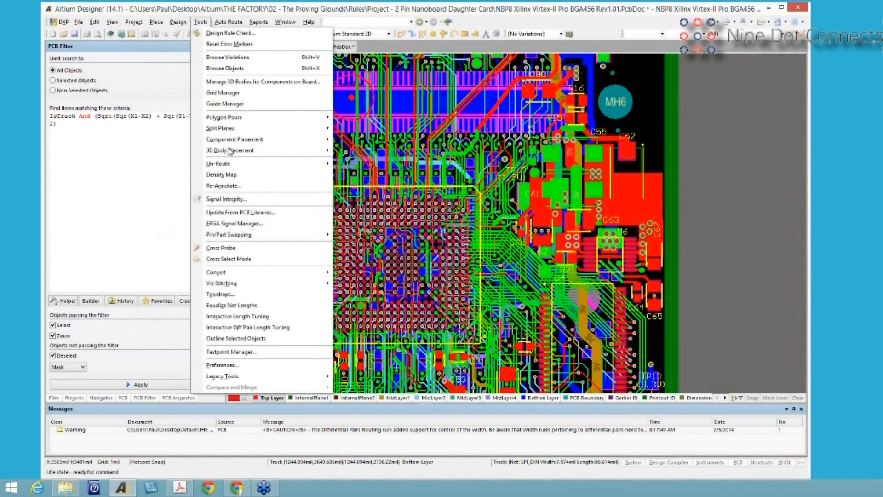
{"action": "mouse_move", "coordinate": [276, 164]}
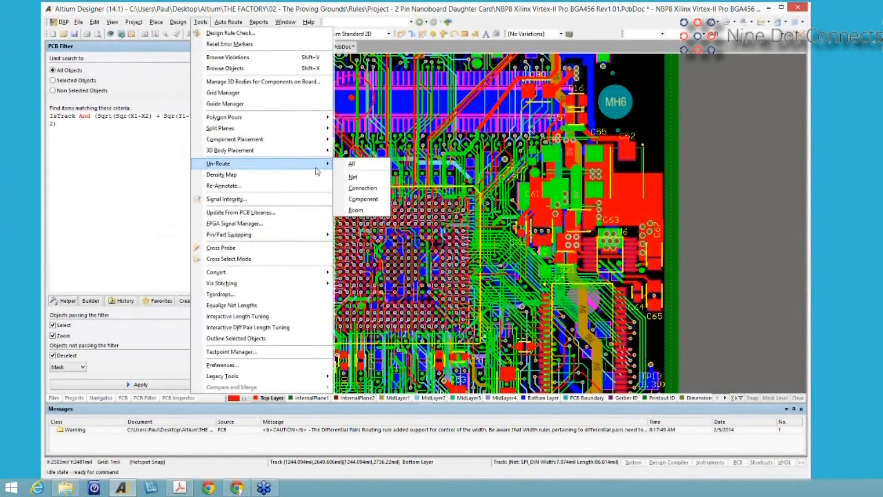
{"action": "left_click", "coordinate": [356, 167]}
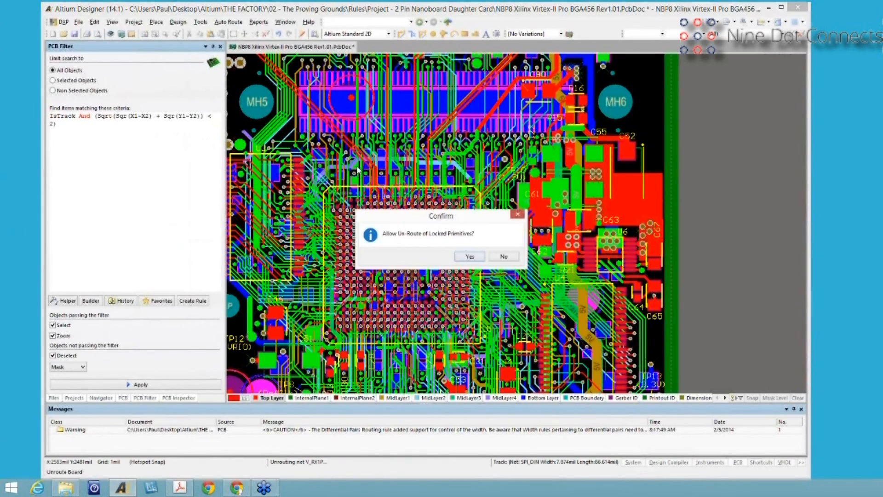
{"action": "left_click", "coordinate": [469, 256]}
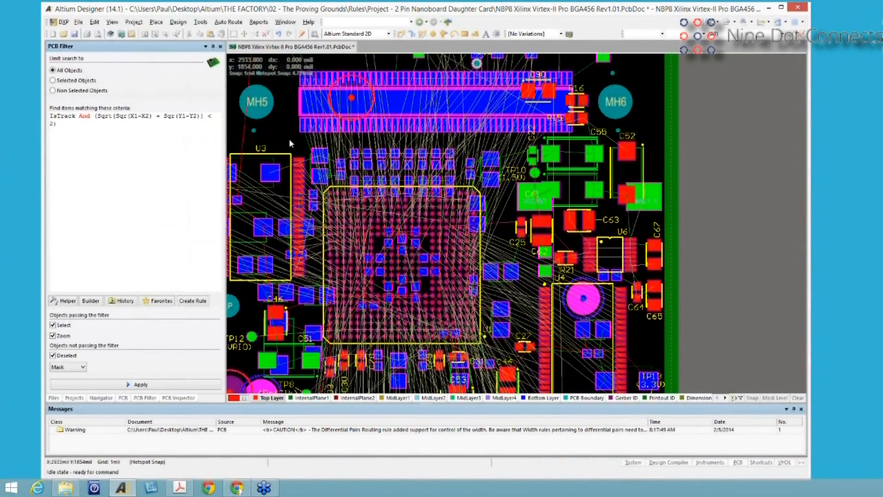
- Place a polygonal room about 910 by 920 mil along the central BGA's outline, with chamfered upper corners
{"action": "left_click", "coordinate": [178, 22]}
{"action": "mouse_move", "coordinate": [200, 140]}
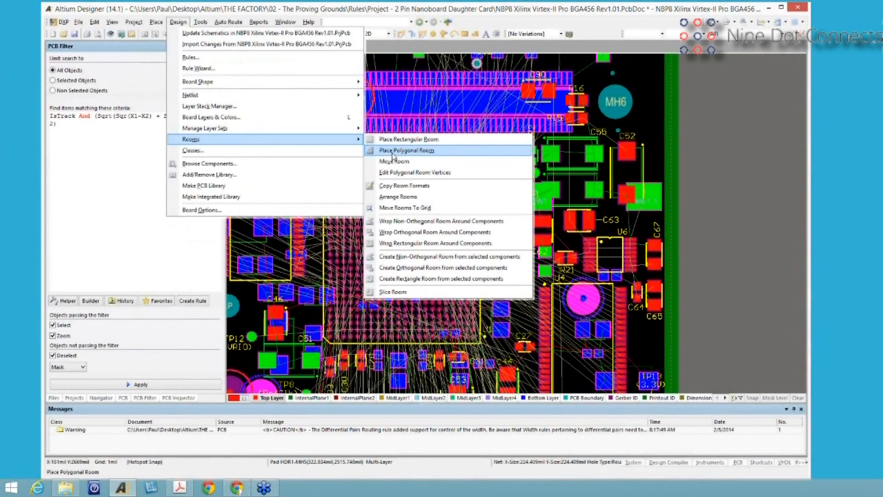
{"action": "left_click", "coordinate": [391, 152]}
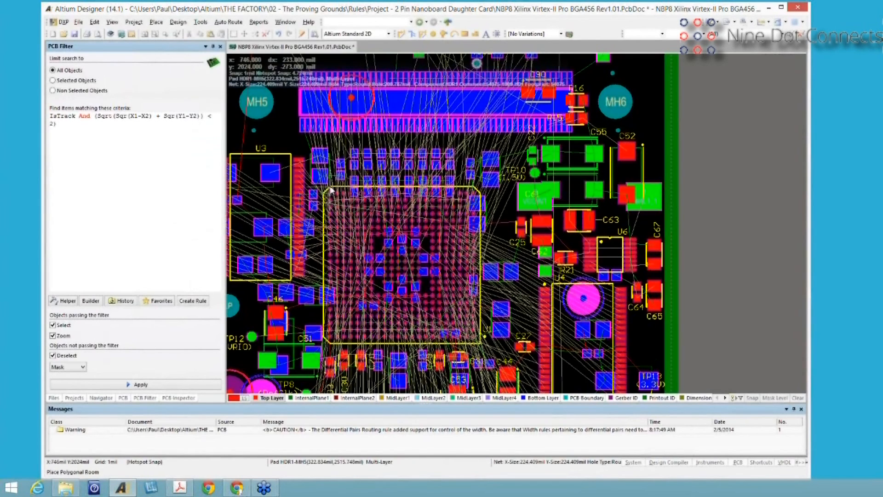
{"action": "left_click", "coordinate": [479, 186]}
{"action": "key", "text": "space"}
{"action": "left_click", "coordinate": [482, 196]}
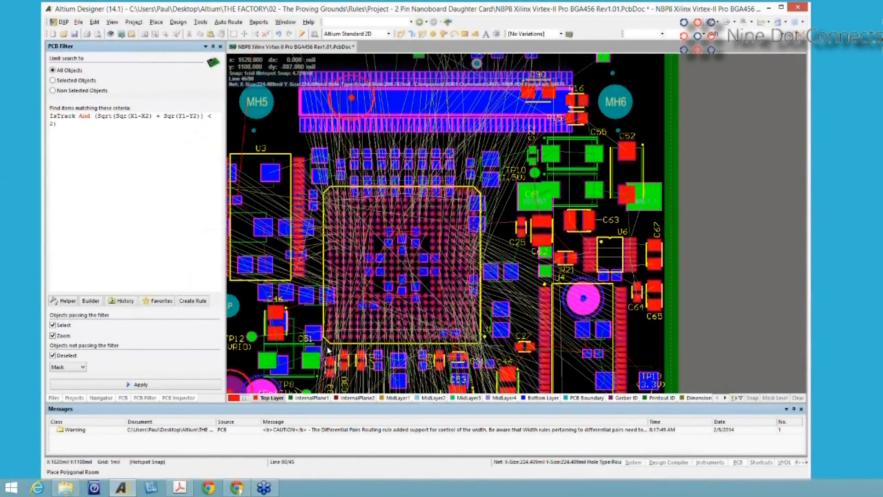
{"action": "left_click", "coordinate": [481, 343]}
{"action": "left_click", "coordinate": [329, 343]}
{"action": "key", "text": "space"}
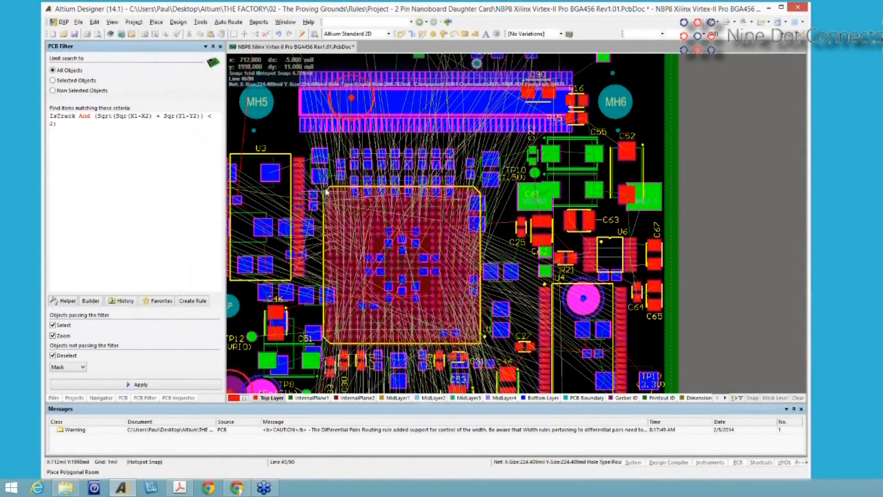
{"action": "left_click", "coordinate": [326, 192]}
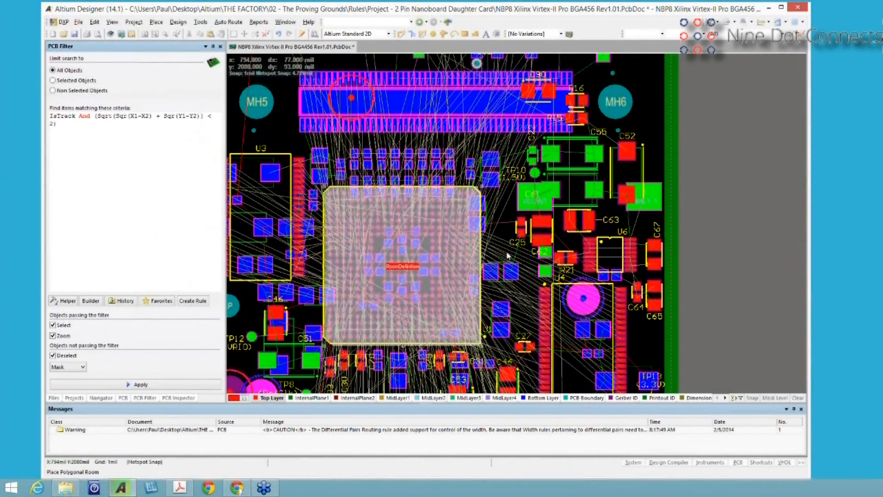
{"action": "key", "text": "Escape"}
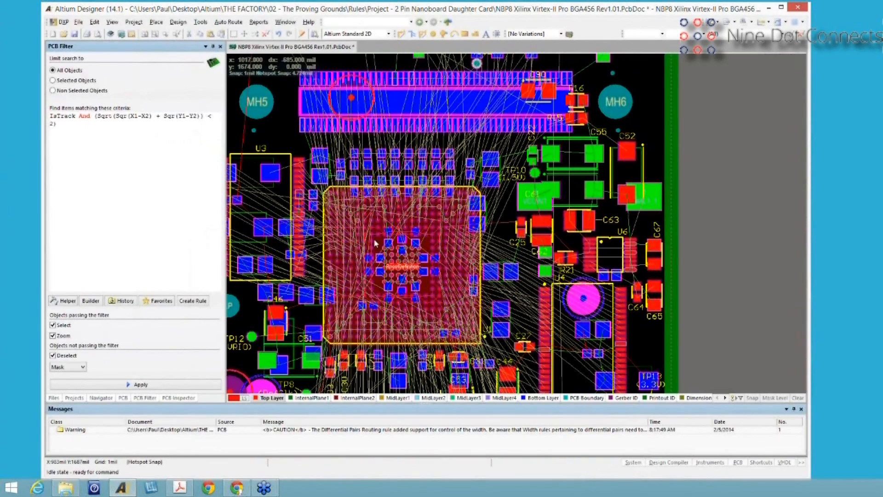
- Rename the RoomDefinition placement rule to BGAWidth in the design rules and apply the change
{"action": "left_click", "coordinate": [178, 22]}
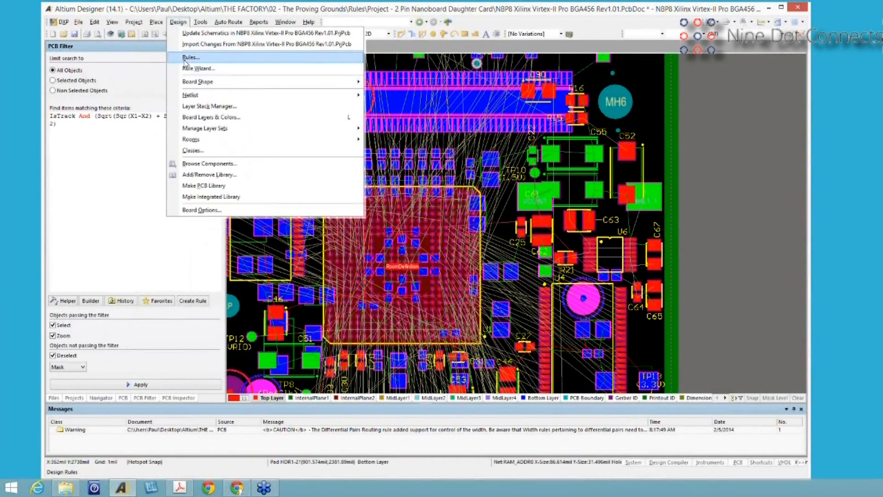
{"action": "left_click", "coordinate": [185, 59]}
{"action": "scroll", "coordinate": [283, 323], "scroll_direction": "down", "scroll_amount": 10}
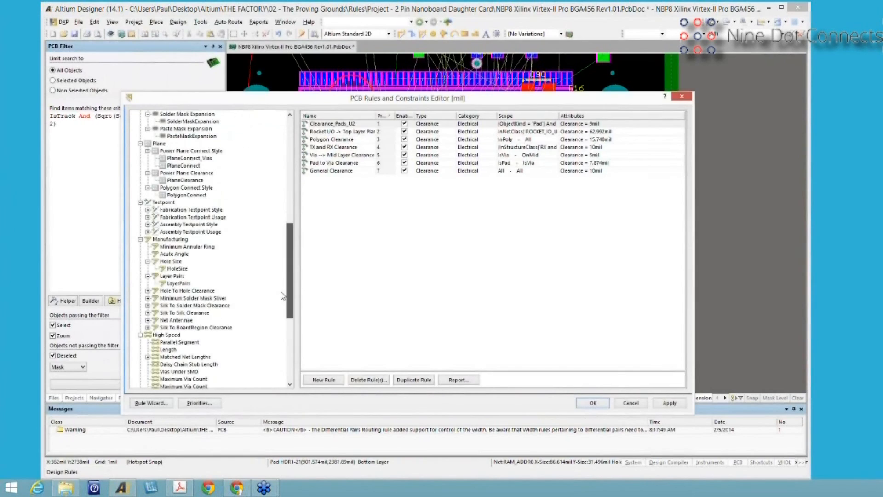
{"action": "left_click", "coordinate": [148, 217]}
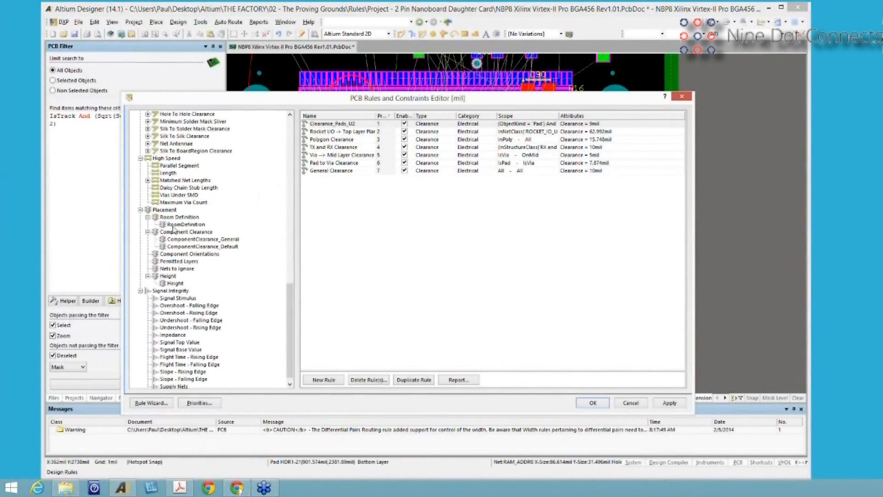
{"action": "left_click", "coordinate": [173, 225]}
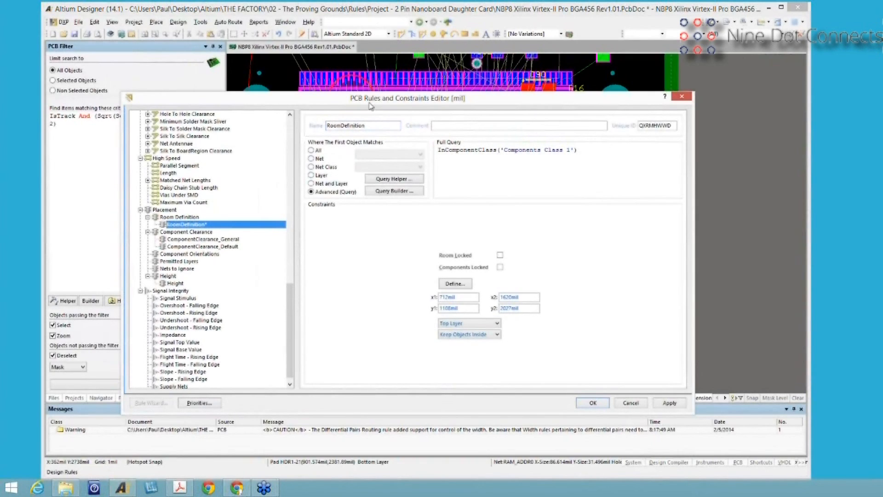
{"action": "left_click_drag", "start_coordinate": [371, 103], "coordinate": [373, 105]}
{"action": "mouse_move", "coordinate": [378, 136]}
{"action": "left_mouse_down"}
{"action": "mouse_move", "coordinate": [388, 178]}
{"action": "mouse_move", "coordinate": [383, 135]}
{"action": "left_mouse_up"}
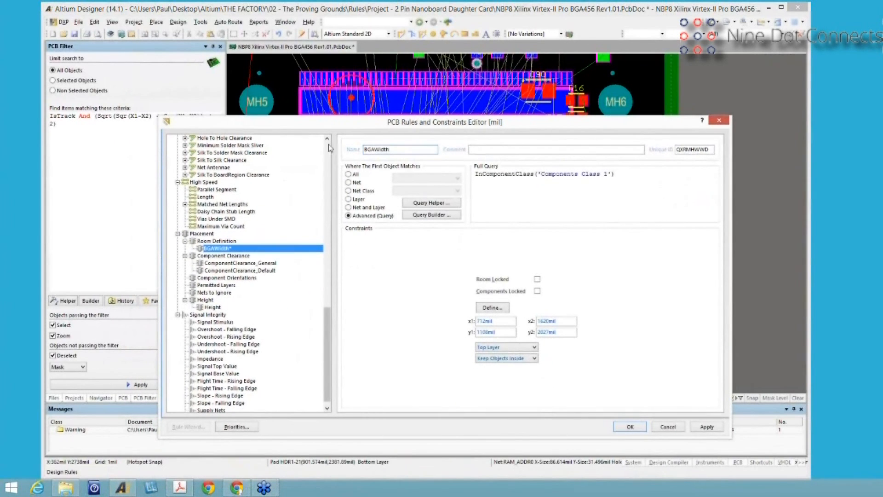
{"action": "left_click_drag", "start_coordinate": [395, 149], "coordinate": [343, 151]}
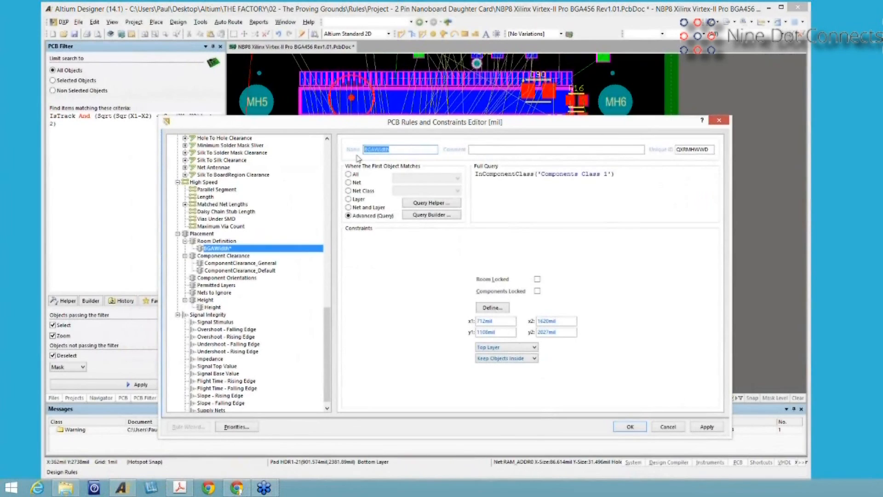
{"action": "left_click", "coordinate": [704, 427]}
- Create a new electrical clearance rule and name it Clearance_BGAWidth
{"action": "left_click_drag", "start_coordinate": [326, 333], "coordinate": [340, 158]}
{"action": "left_click", "coordinate": [212, 154]}
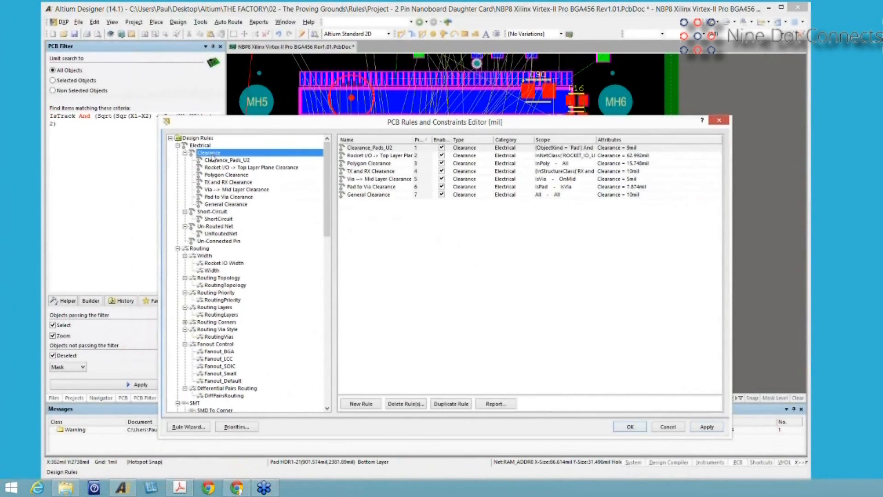
{"action": "right_click", "coordinate": [225, 154]}
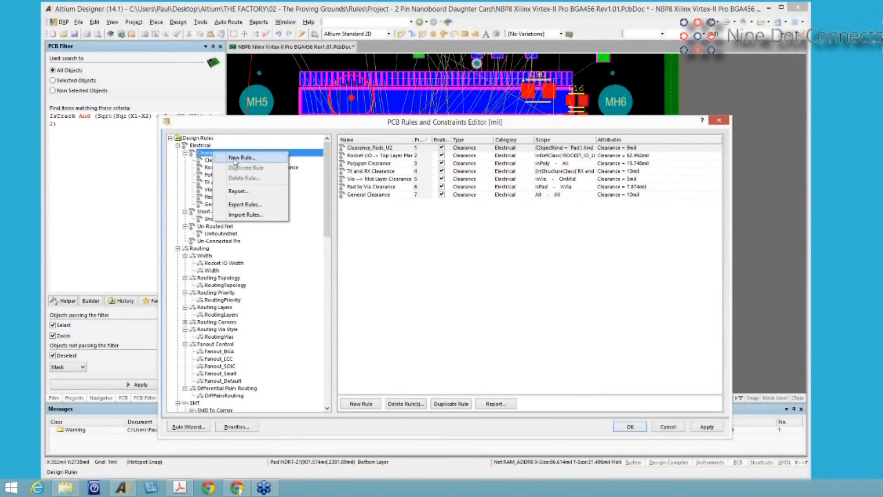
{"action": "left_click", "coordinate": [235, 159]}
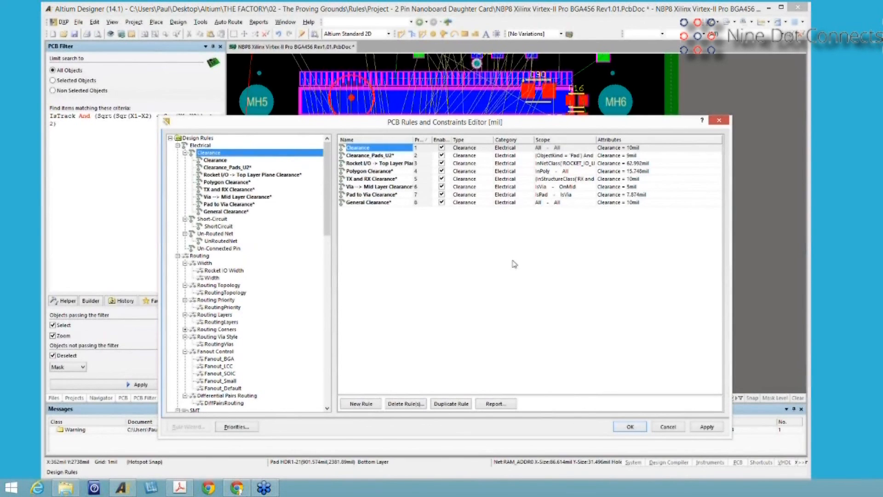
{"action": "left_click", "coordinate": [360, 148]}
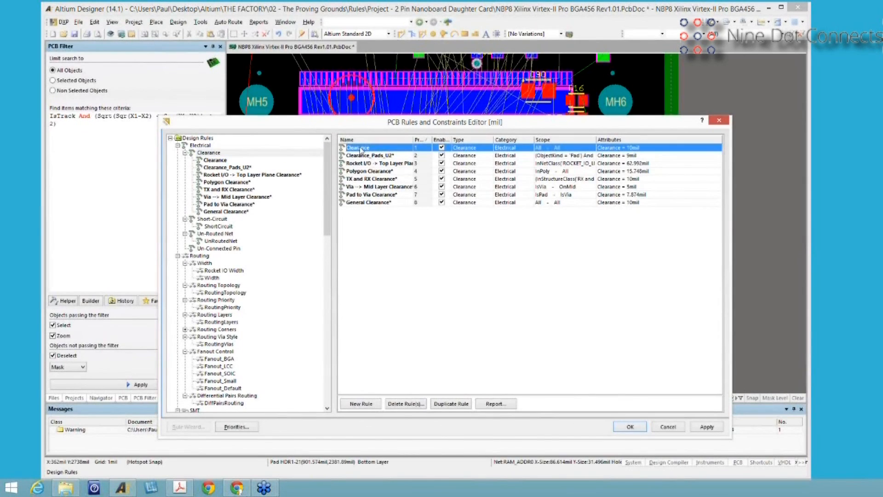
{"action": "double_click", "coordinate": [460, 148]}
{"action": "double_click", "coordinate": [411, 149]}
{"action": "left_click", "coordinate": [411, 148]}
{"action": "type", "text": "_BGAWidth"}
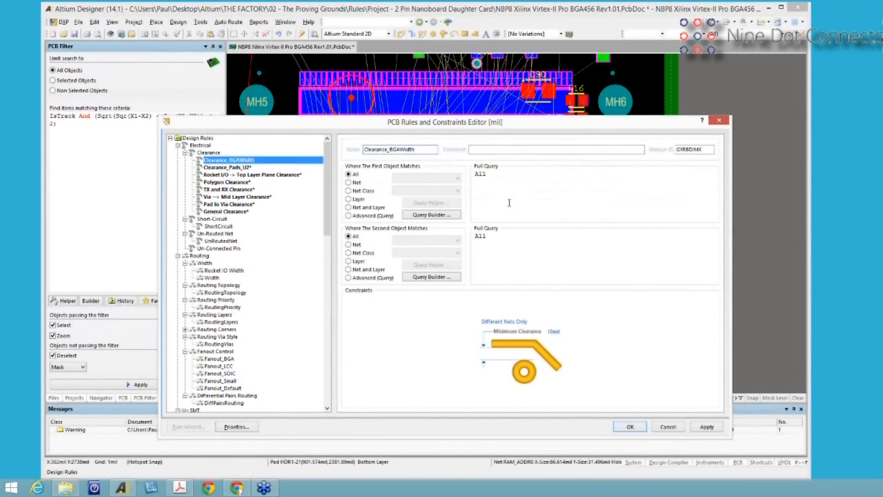
- Scope the first object of the Clearance_BGAWidth rule with the advanced query WithinRoom('BGAWidth')
{"action": "left_click", "coordinate": [349, 216]}
{"action": "left_click", "coordinate": [437, 206]}
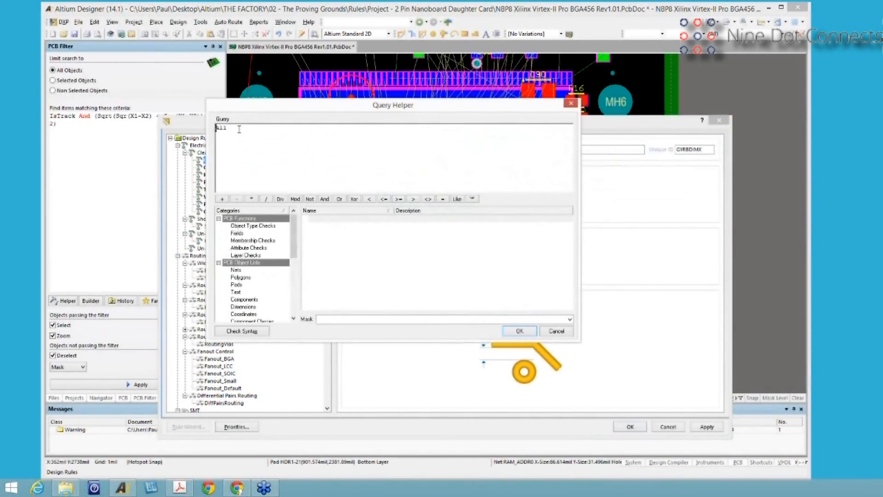
{"action": "key", "text": "Delete"}
{"action": "type", "text": "wit"}
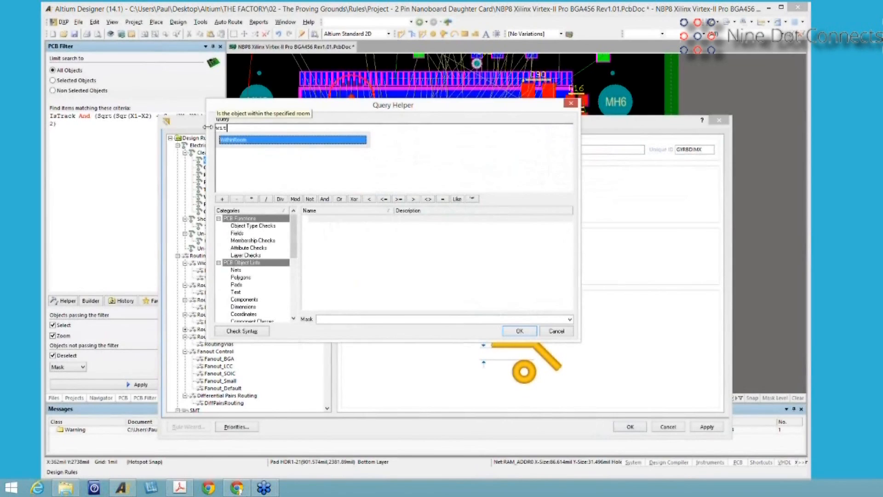
{"action": "double_click", "coordinate": [233, 141]}
{"action": "type", "text": "("}
{"action": "double_click", "coordinate": [276, 141]}
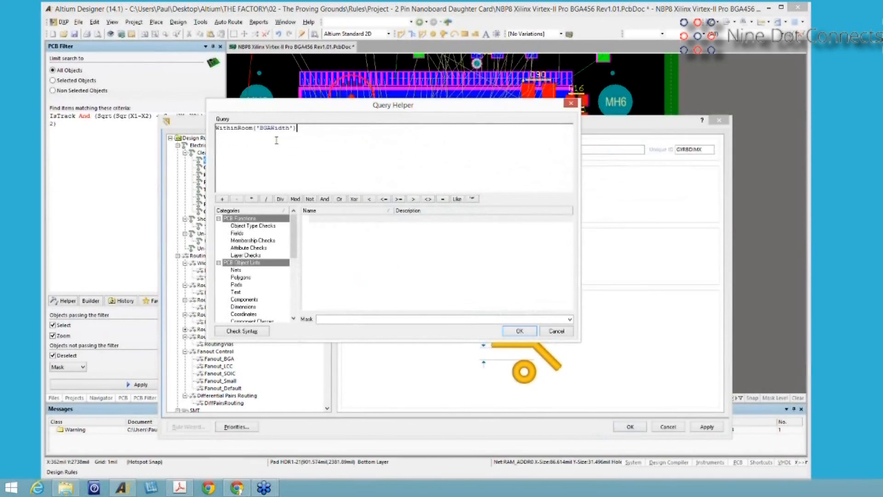
{"action": "left_click", "coordinate": [517, 331]}
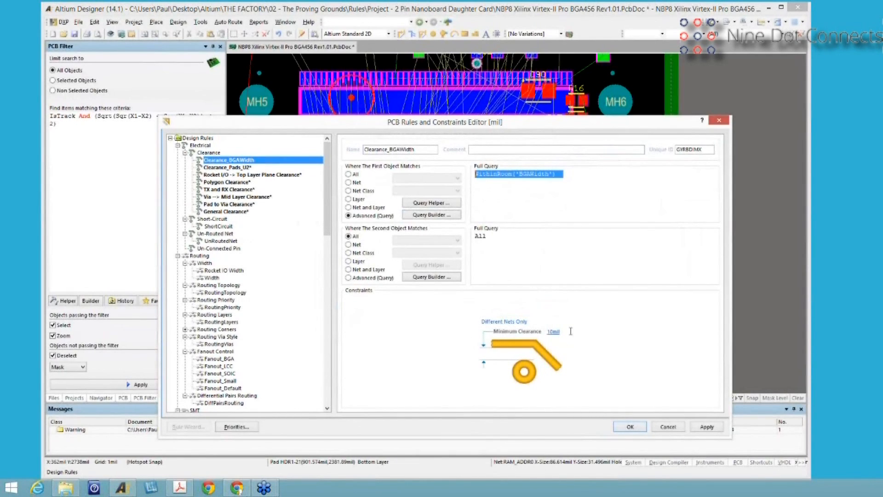
- Set the minimum clearance of the Clearance_BGAWidth rule to 2 mil and apply it
{"action": "left_click", "coordinate": [553, 332]}
{"action": "type", "text": "2"}
{"action": "key", "text": "Tab"}
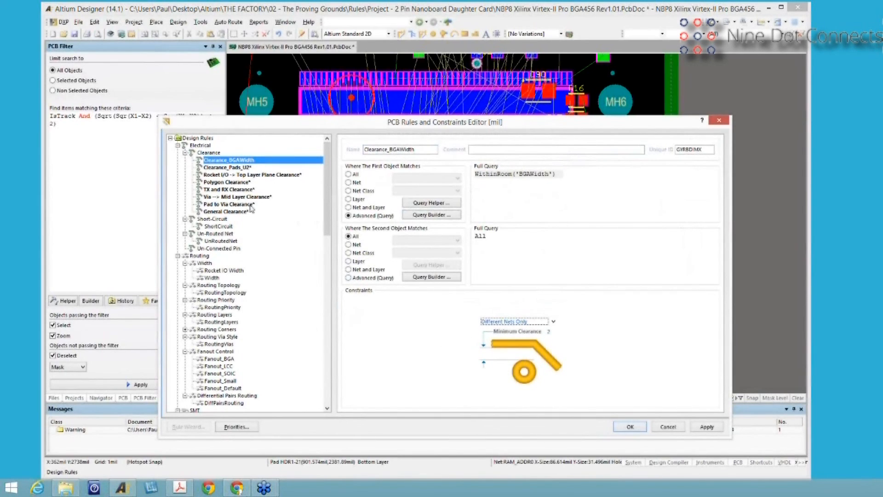
{"action": "left_click", "coordinate": [707, 427]}
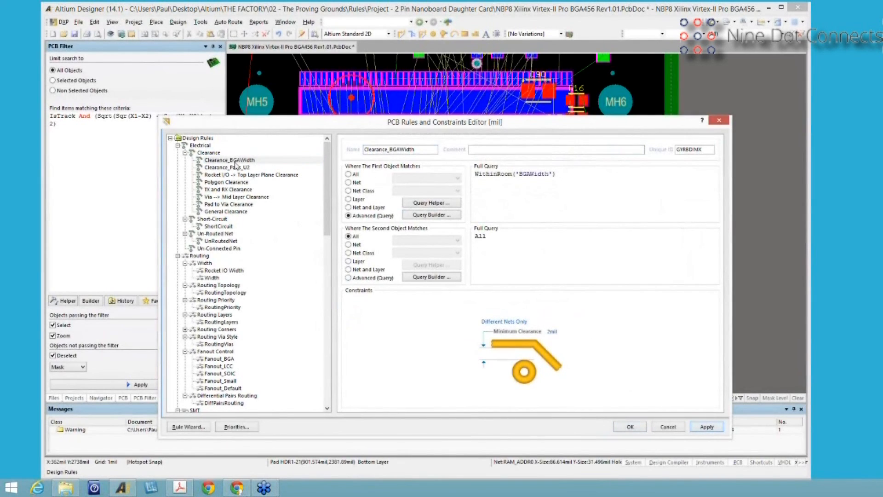
- Add a new routing width rule and name it Width_BGAWidth
{"action": "right_click", "coordinate": [206, 265]}
{"action": "left_click", "coordinate": [226, 270]}
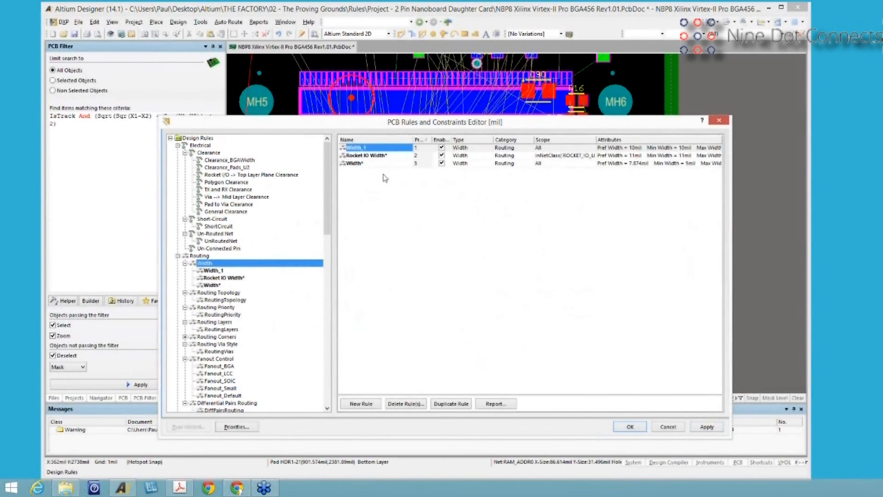
{"action": "left_click", "coordinate": [379, 148]}
{"action": "key", "text": "BackSpace"}
{"action": "type", "text": "BGAWidth"}
{"action": "key", "text": "Return"}
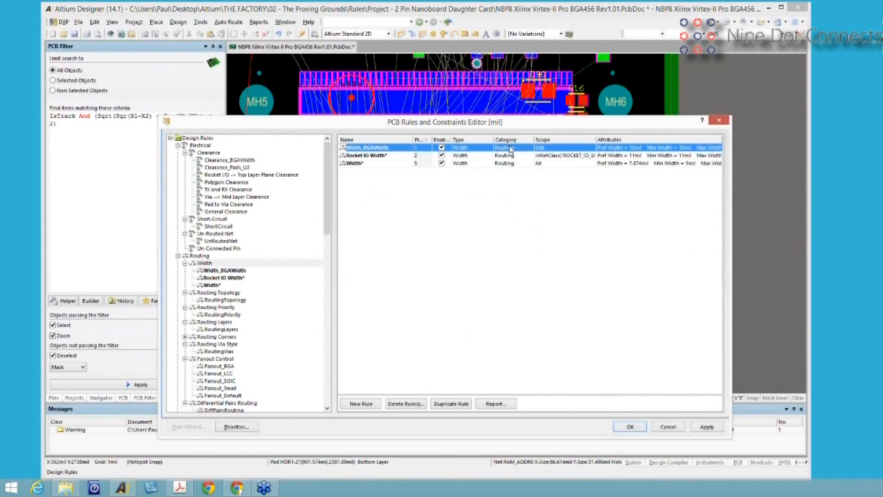
- Scope the Width_BGAWidth rule with the query WithinRoom('BGAWidth')
{"action": "double_click", "coordinate": [511, 148]}
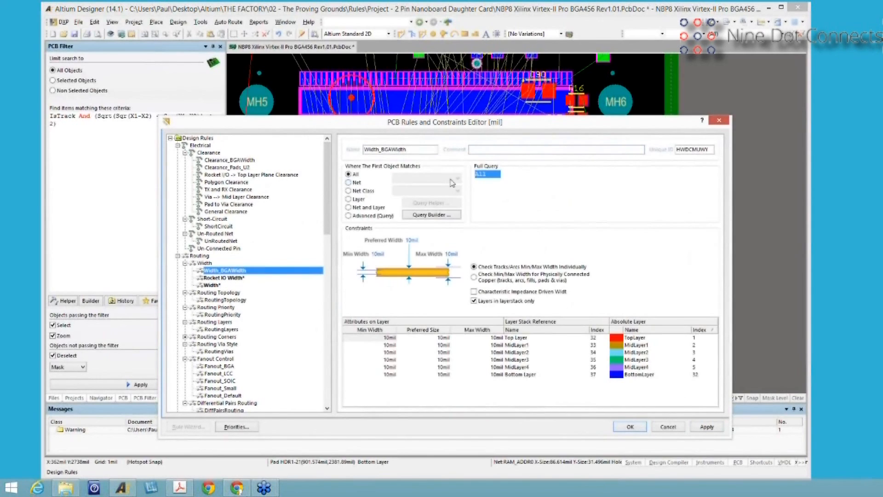
{"action": "type", "text": "WithinRoom('BGAWidth')"}
{"action": "key", "text": "BackSpace"}
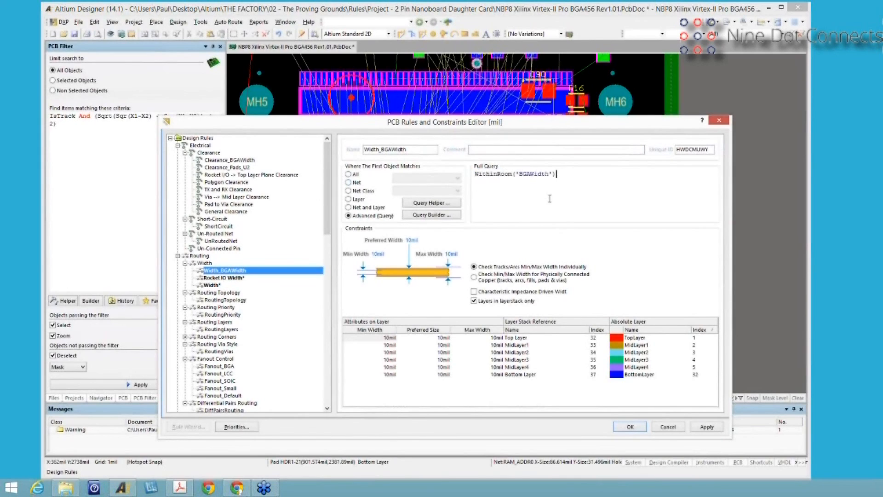
- Set the Width_BGAWidth rule to 3 mil minimum and 5 mil preferred width, apply it and close the rules editor
{"action": "left_click", "coordinate": [378, 253]}
{"action": "type", "text": "3"}
{"action": "left_click", "coordinate": [412, 239]}
{"action": "type", "text": "5"}
{"action": "left_click", "coordinate": [706, 427]}
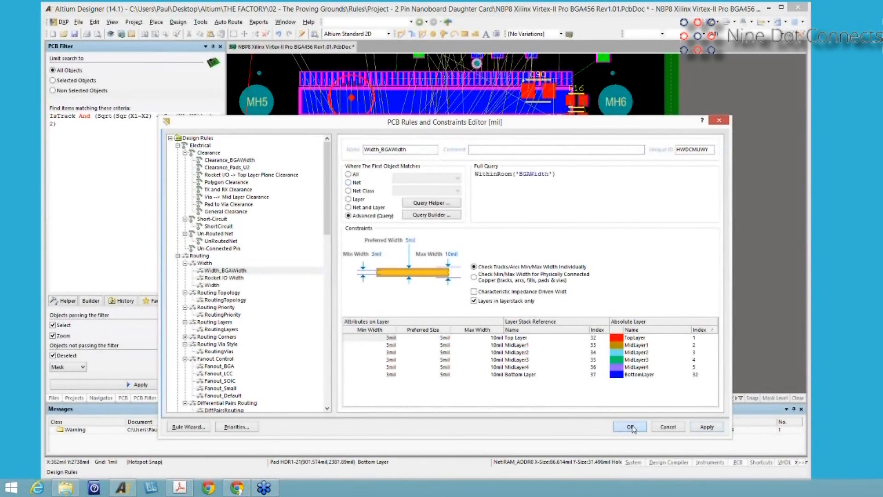
{"action": "left_click", "coordinate": [630, 427]}
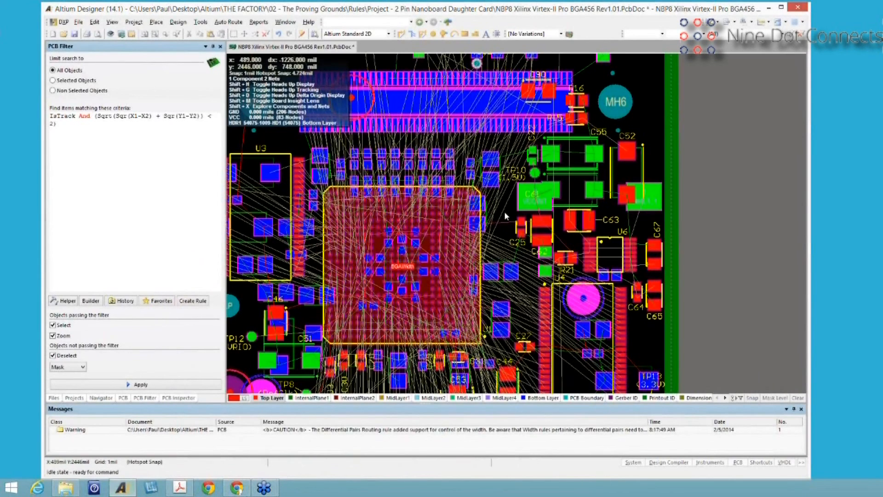
- Interactively route the SRAM1_D10 net on the top layer from its BGA pad between the pad rows to just inside the room's boundary
{"action": "right_click_drag", "start_coordinate": [433, 226], "coordinate": [407, 216]}
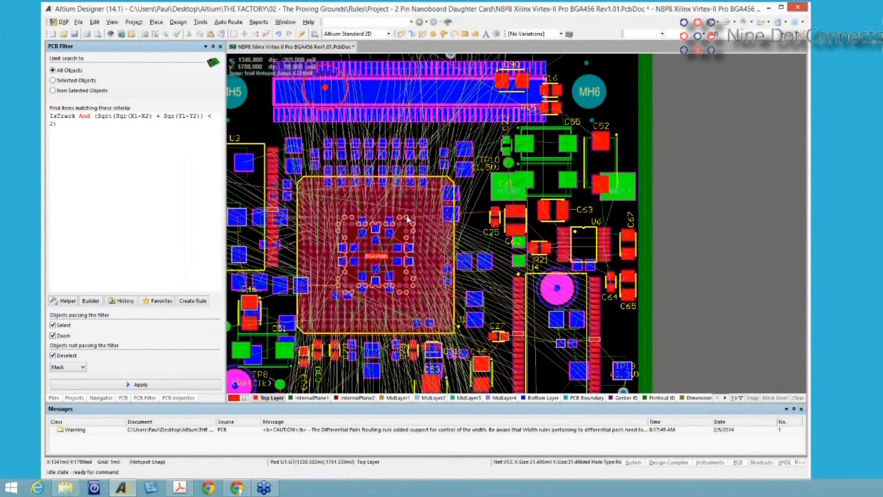
{"action": "key", "text": "p"}
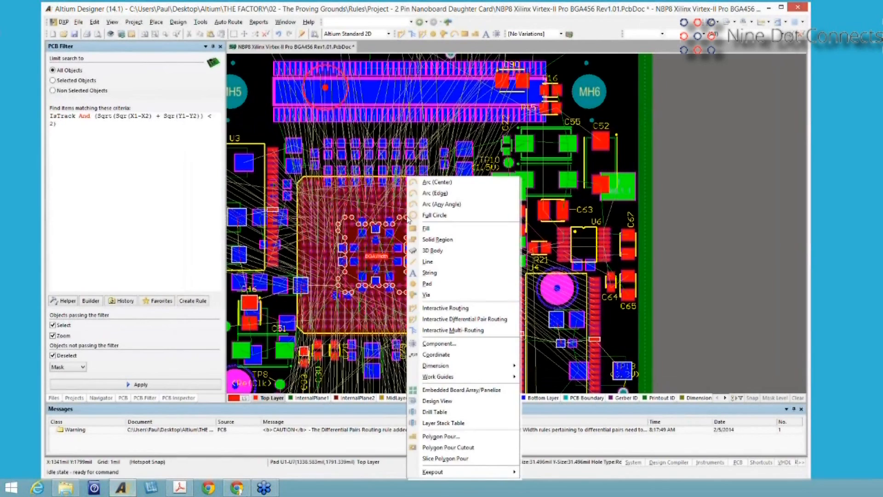
{"action": "key", "text": "t"}
{"action": "key", "text": "Page_Up"}
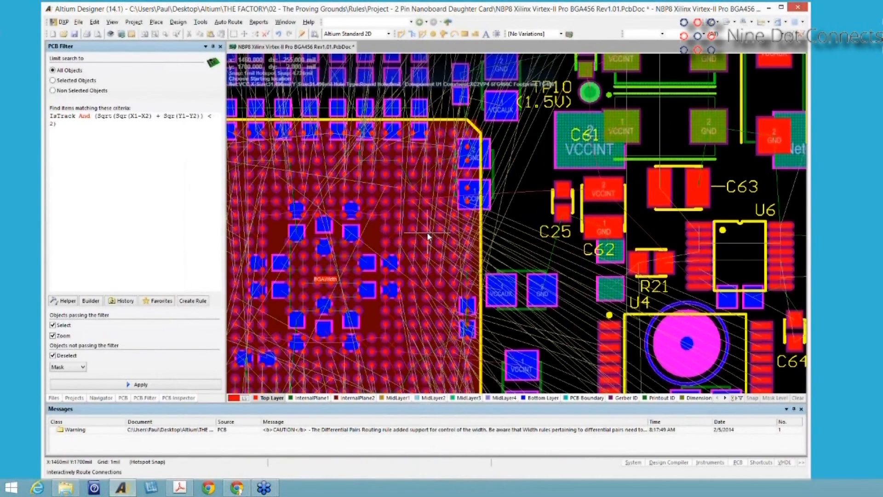
{"action": "key", "text": "Page_Up"}
{"action": "key", "text": "Page_Up"}
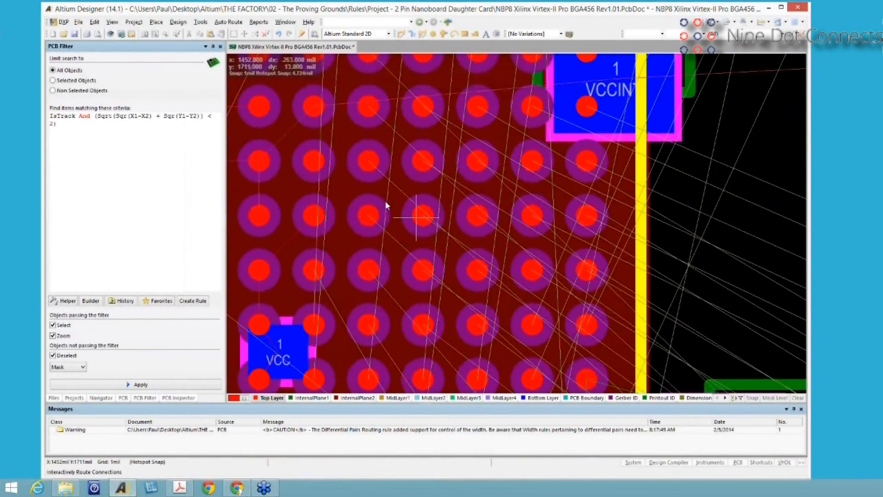
{"action": "left_click", "coordinate": [423, 216]}
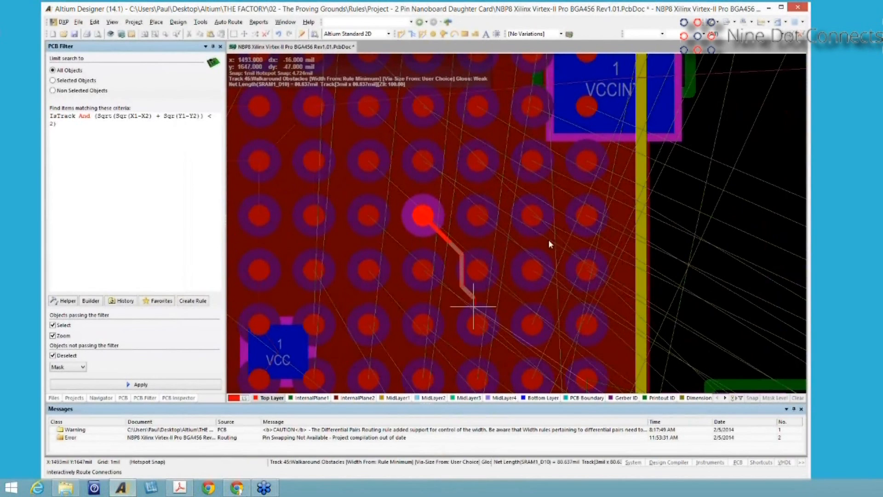
{"action": "left_click", "coordinate": [625, 241]}
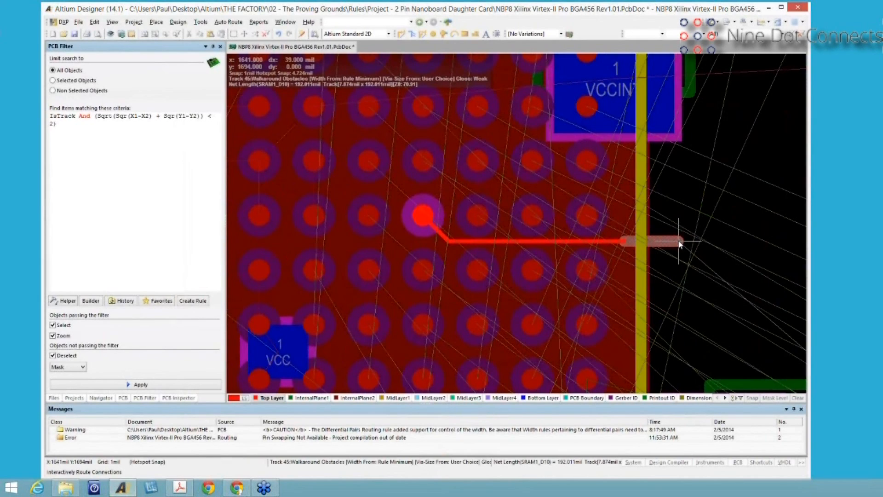
- Extend the SRAM1_D10 trace across the room boundary with a short diagonal segment outside it, and end the routing
{"action": "left_click", "coordinate": [680, 241]}
{"action": "left_click", "coordinate": [730, 165]}
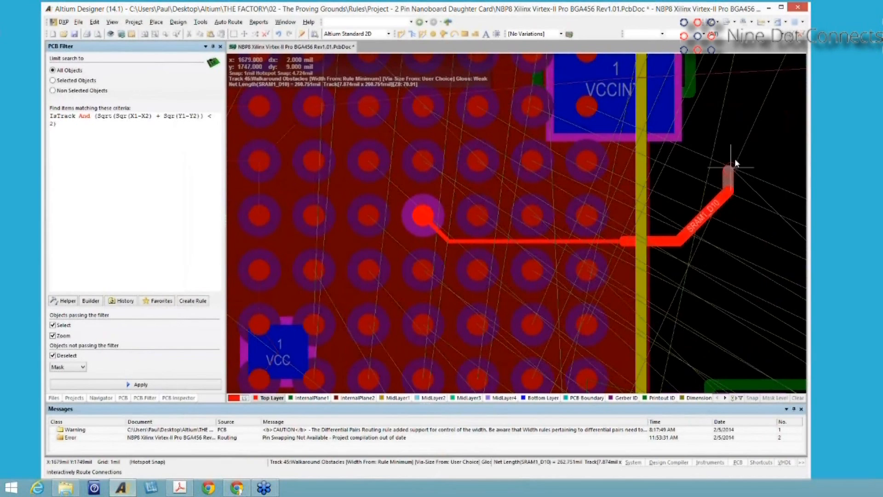
{"action": "right_click", "coordinate": [735, 160]}
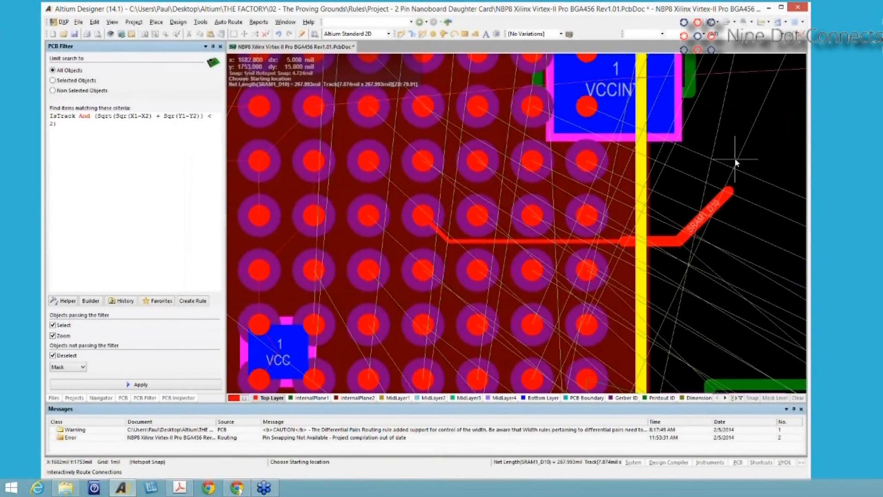
{"action": "right_click", "coordinate": [680, 255]}
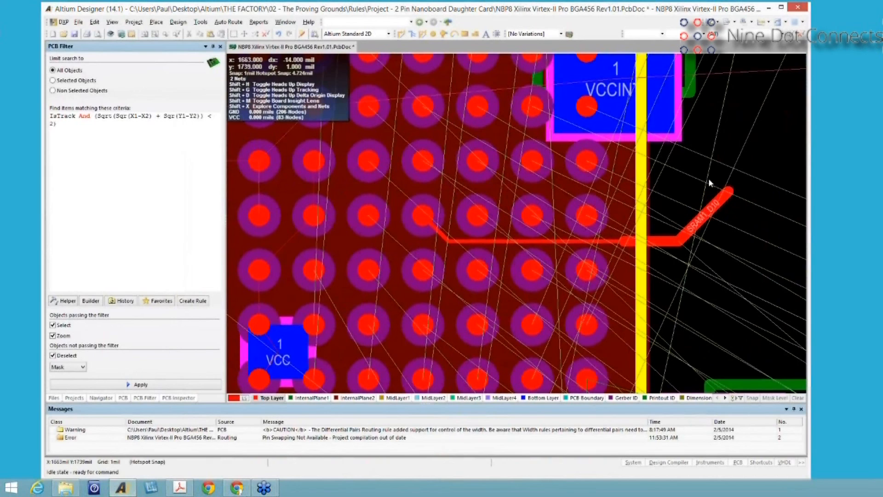
{"action": "left_click", "coordinate": [667, 192]}
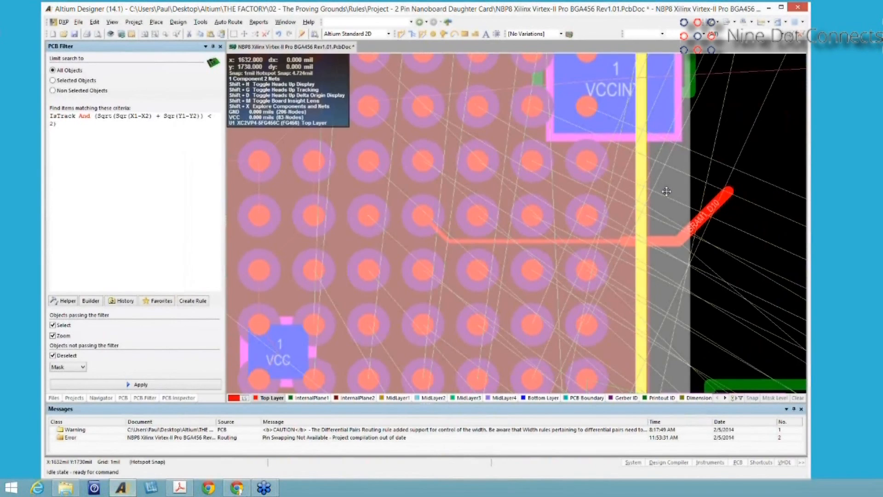